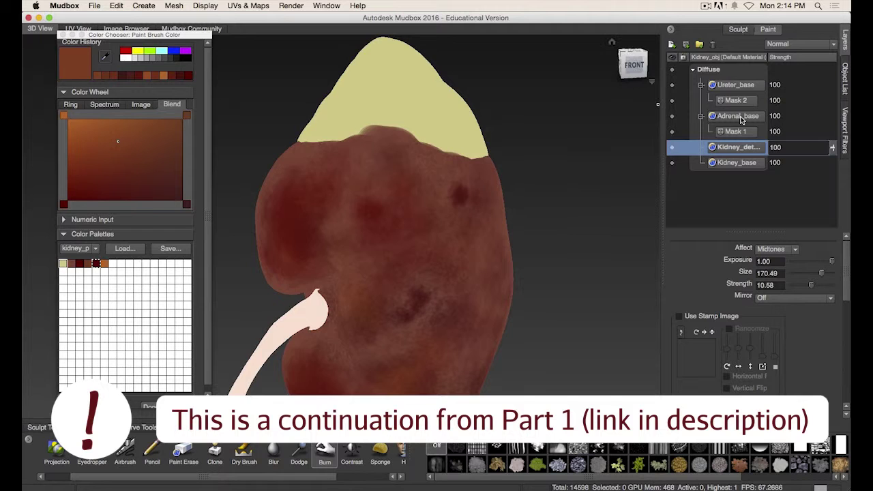
# Step: Create a new diffuse paint layer named Adrenal_detail directly above the Adrenal_base layer
pyautogui.click(737, 117)
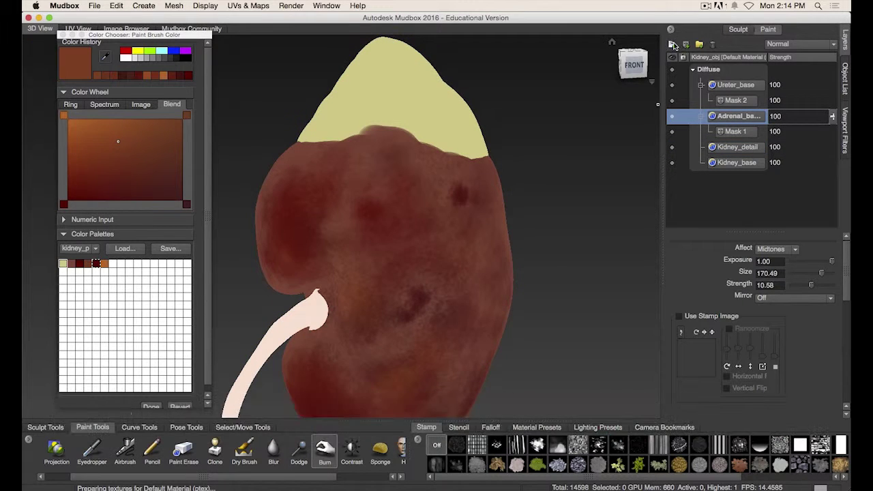
pyautogui.click(671, 44)
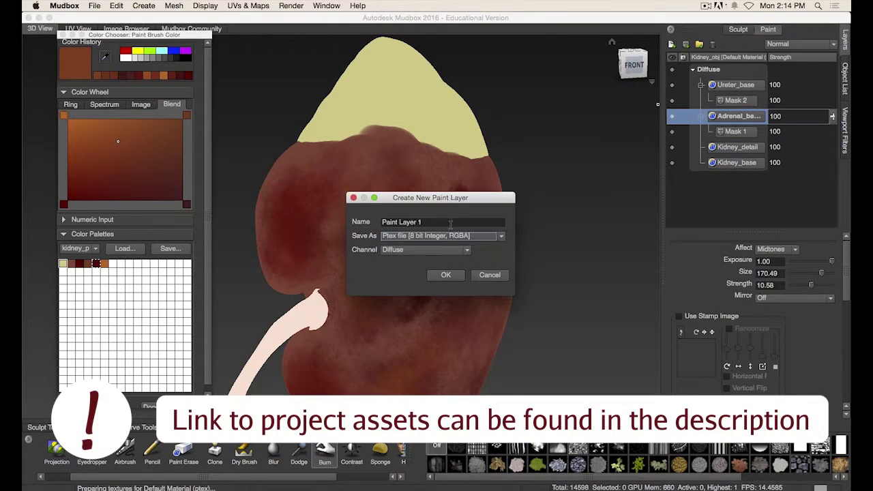
pyautogui.write('Ad')
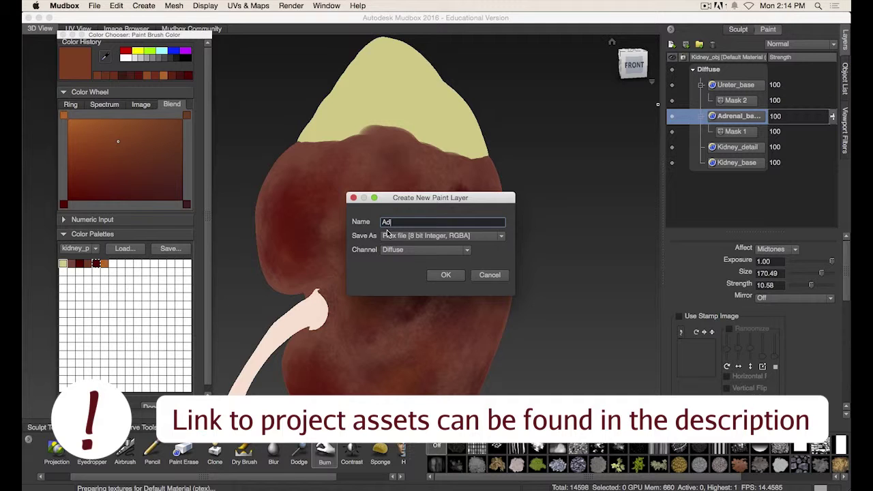
pyautogui.write('renal_de')
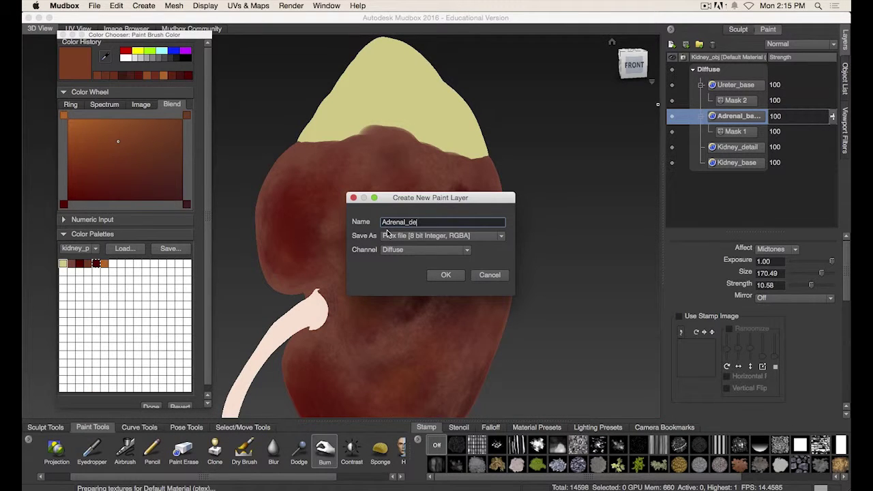
pyautogui.write('tail')
pyautogui.click(445, 274)
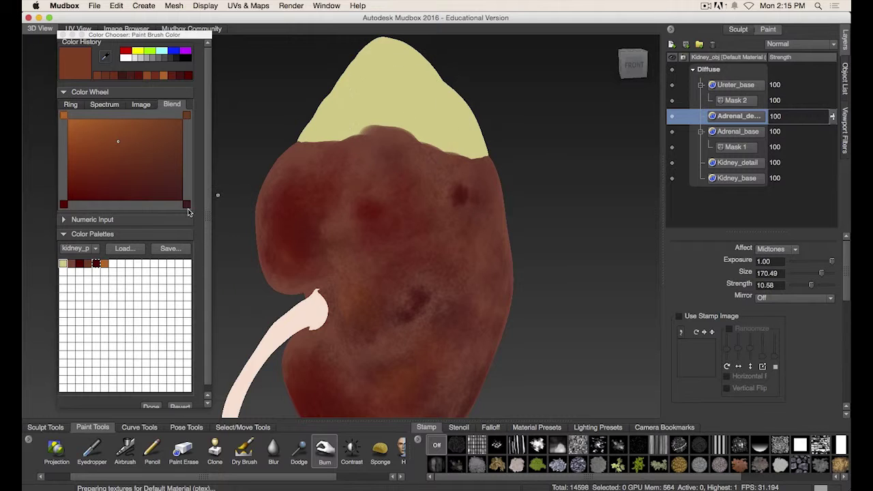
# Step: Pick red in the color chooser, reduce the brush size to 21.49, adjust its strength and select the Paint Brush
pyautogui.click(127, 50)
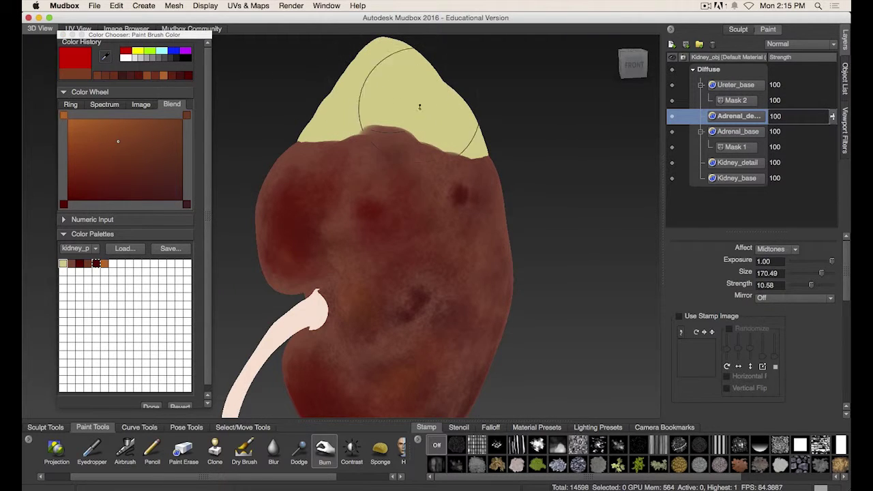
pyautogui.press('b')
pyautogui.moveTo(404, 103); pyautogui.dragTo(384, 91)
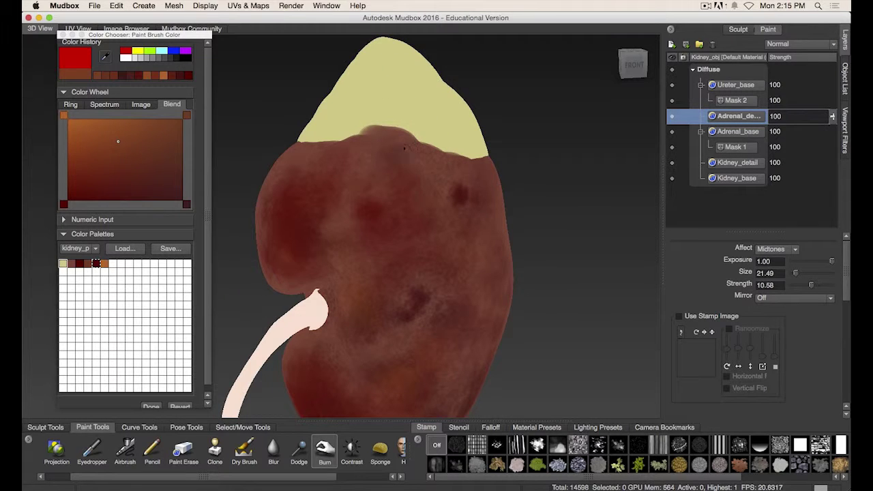
pyautogui.press('m')
pyautogui.moveTo(404, 148); pyautogui.dragTo(404, 118)
pyautogui.hscroll(-2, 93, 476)
pyautogui.click(58, 455)
# Step: Turn off the Paint Brush's stamp image and undo the speckled test strokes on the adrenal gland
pyautogui.moveTo(389, 92)
pyautogui.mouseDown()
pyautogui.moveTo(379, 127)
pyautogui.moveTo(419, 83)
pyautogui.mouseUp()
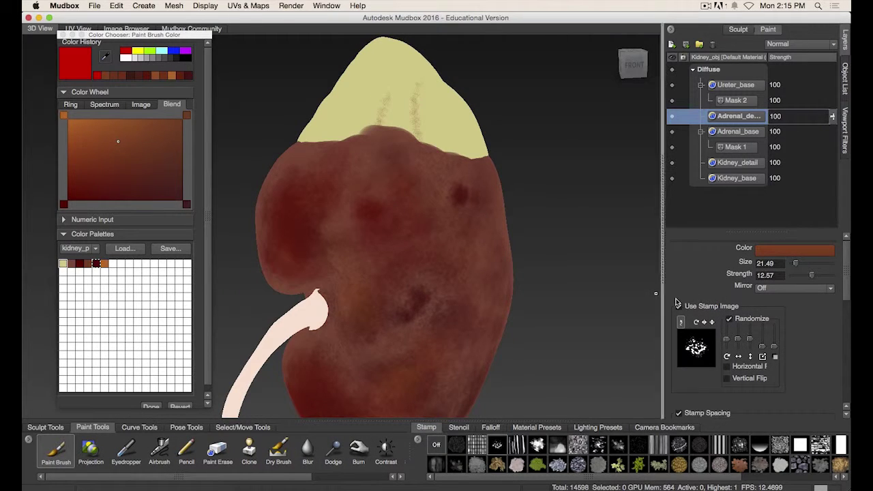
pyautogui.click(693, 306)
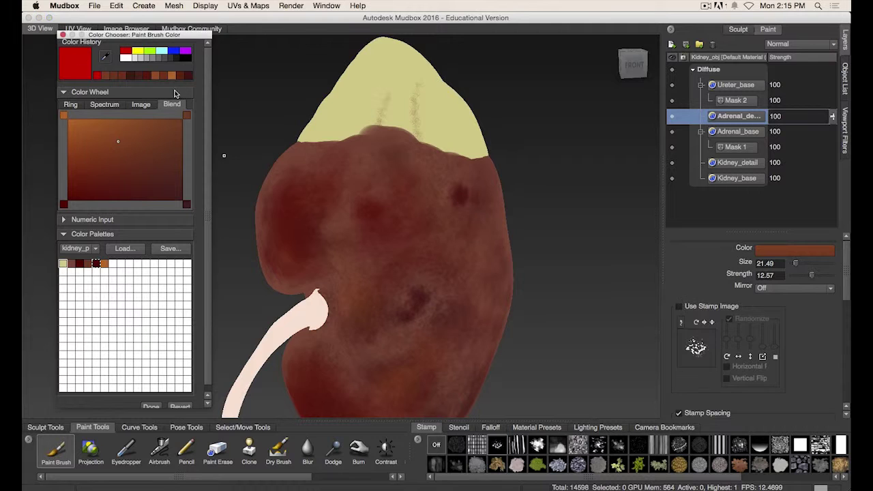
pyautogui.press('super+z')
# Step: Try painting plain strokes from the adrenal gland down over the kidney and undo them
pyautogui.moveTo(404, 87)
pyautogui.mouseDown()
pyautogui.moveTo(390, 120)
pyautogui.moveTo(424, 224)
pyautogui.moveTo(354, 67)
pyautogui.moveTo(333, 203)
pyautogui.mouseUp()
pyautogui.moveTo(365, 129); pyautogui.dragTo(431, 144)
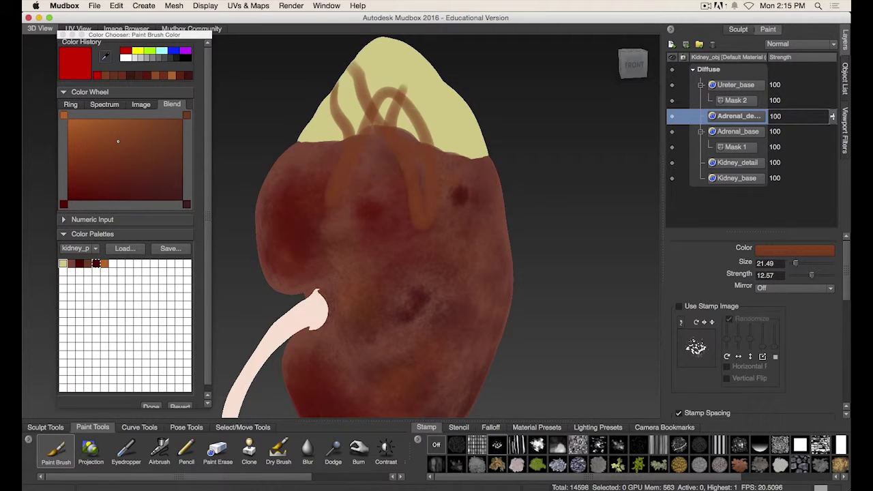
pyautogui.press('super+z')
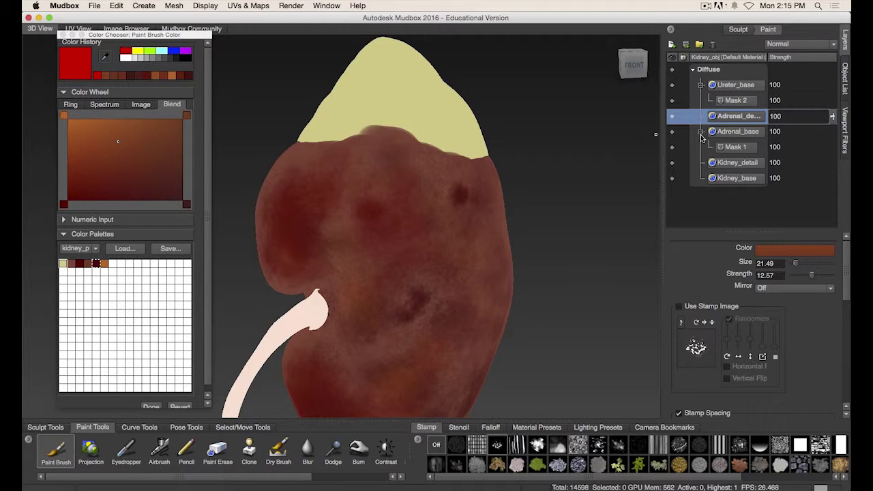
# Step: Duplicate Mask 1 of the Adrenal_base layer and move one of the two masks onto the Adrenal_detail layer
pyautogui.rightClick(741, 152)
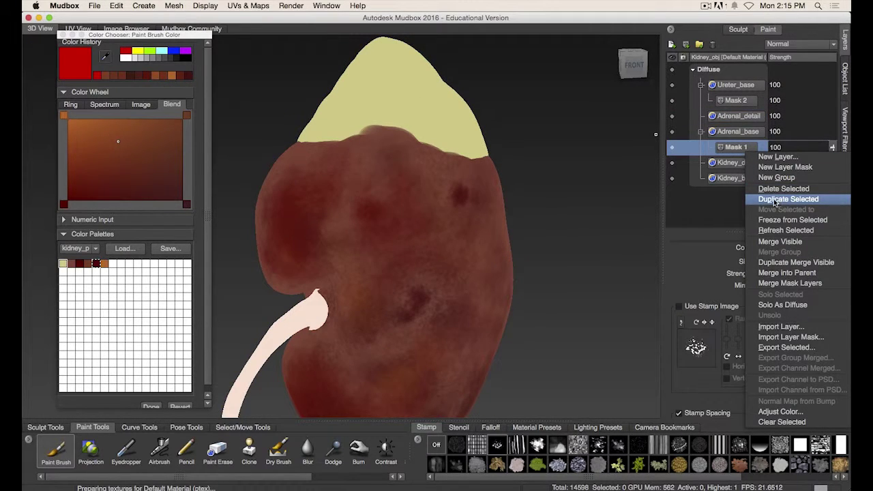
pyautogui.click(778, 199)
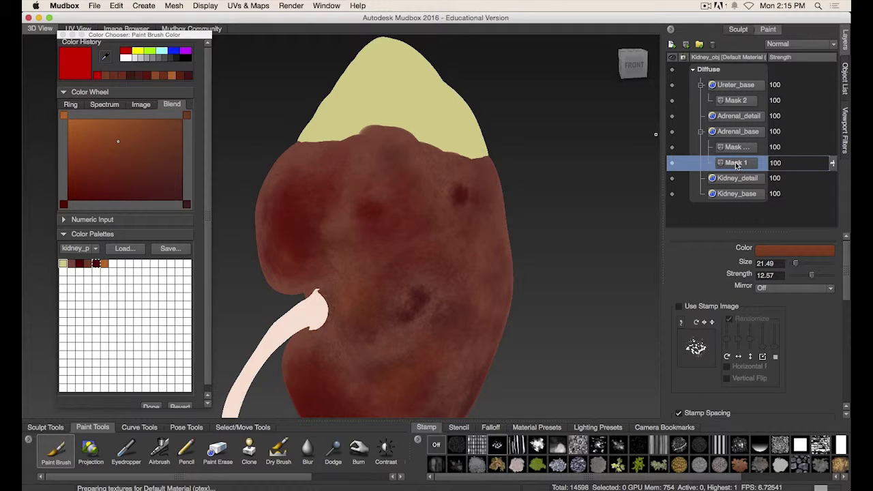
pyautogui.moveTo(735, 164); pyautogui.dragTo(736, 119)
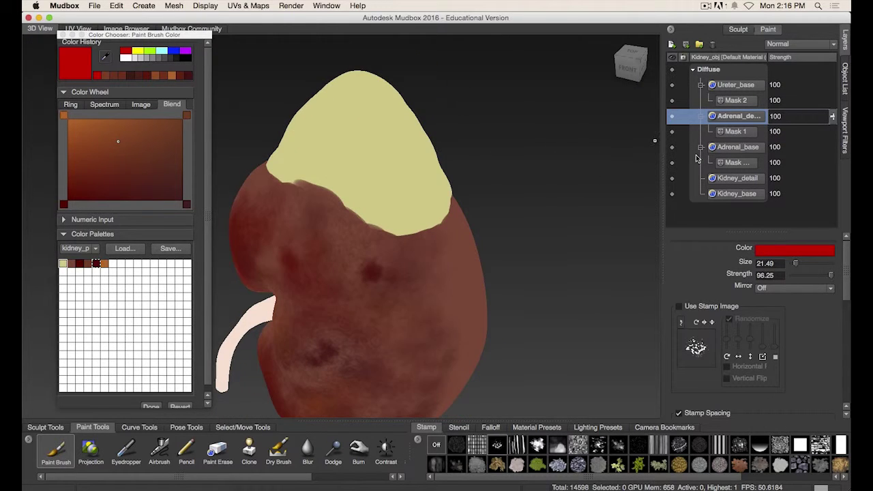
# Step: Test the Adrenal_detail mask with red strokes along the adrenal gland's lower edge and undo them all
pyautogui.keyDown('alt'); pyautogui.moveTo(477, 184); pyautogui.dragTo(434, 137); pyautogui.keyUp('alt')
pyautogui.moveTo(367, 86); pyautogui.dragTo(397, 150)
pyautogui.moveTo(398, 118)
pyautogui.mouseDown()
pyautogui.moveTo(397, 180)
pyautogui.moveTo(323, 122)
pyautogui.moveTo(315, 98)
pyautogui.moveTo(482, 151)
pyautogui.mouseUp()
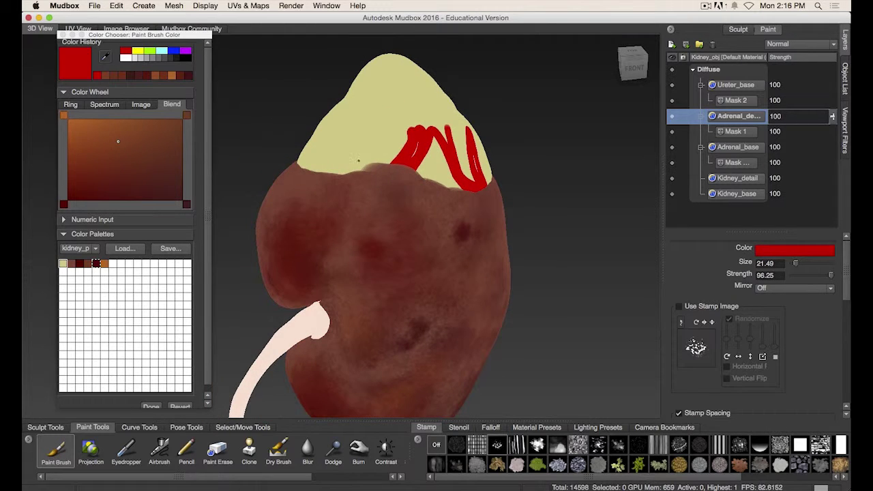
pyautogui.moveTo(358, 160)
pyautogui.mouseDown()
pyautogui.moveTo(313, 157)
pyautogui.moveTo(333, 121)
pyautogui.moveTo(436, 179)
pyautogui.moveTo(450, 170)
pyautogui.moveTo(380, 98)
pyautogui.moveTo(371, 130)
pyautogui.mouseUp()
pyautogui.press('super+z')
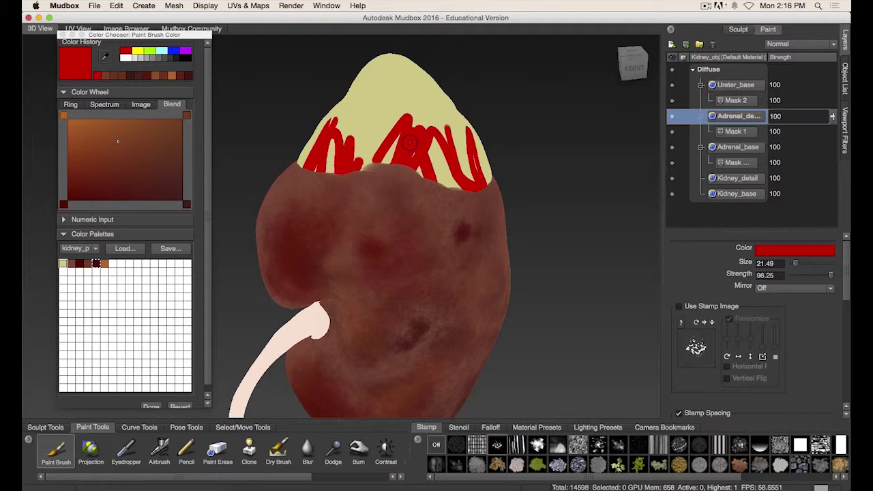
pyautogui.press('super+z')
pyautogui.press('super+z')
pyautogui.press('super+z')
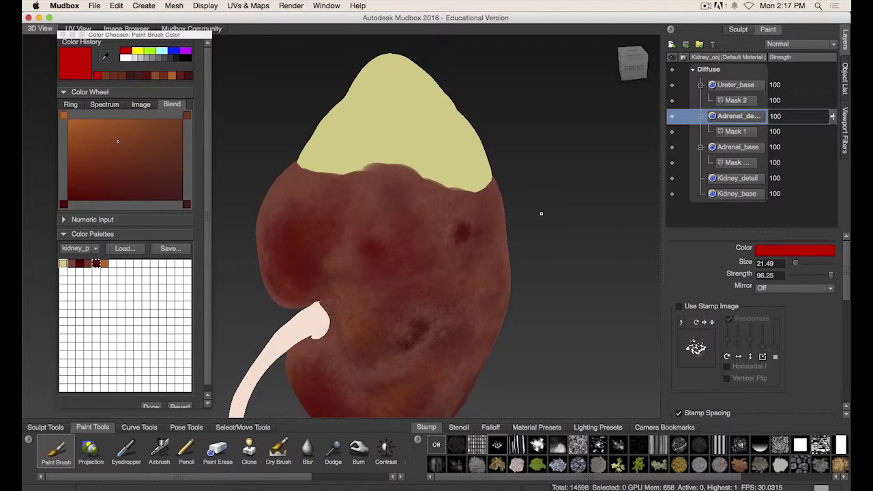
# Step: Browse the preset stencils and move the color chooser clear of the view area
pyautogui.keyDown('alt'); pyautogui.moveTo(541, 213); pyautogui.dragTo(564, 171); pyautogui.keyUp('alt')
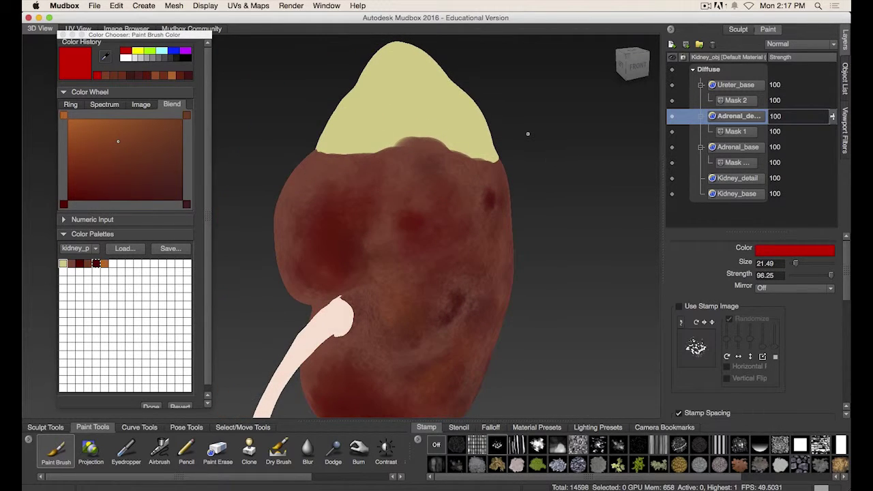
pyautogui.moveTo(527, 133)
pyautogui.keyDown('alt'); pyautogui.mouseDown()
pyautogui.moveTo(528, 189)
pyautogui.moveTo(501, 197)
pyautogui.moveTo(519, 228)
pyautogui.mouseUp(); pyautogui.keyUp('alt')
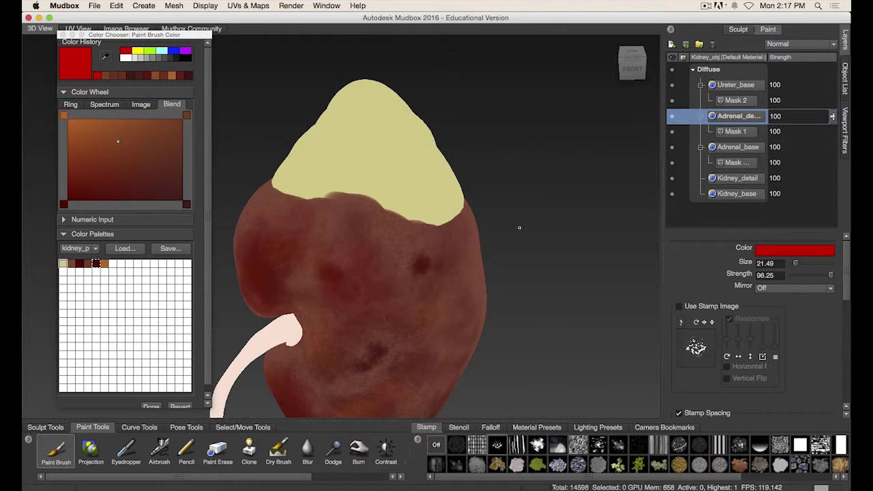
pyautogui.click(459, 426)
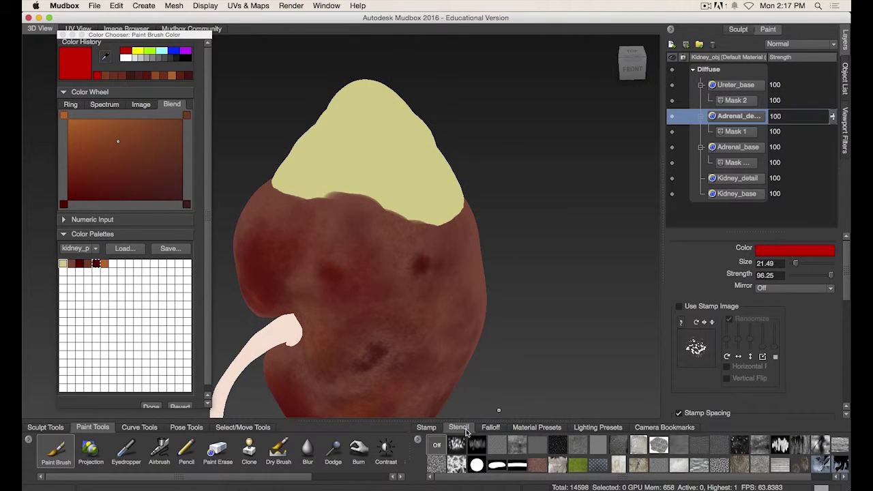
pyautogui.hscroll(2, 508, 471)
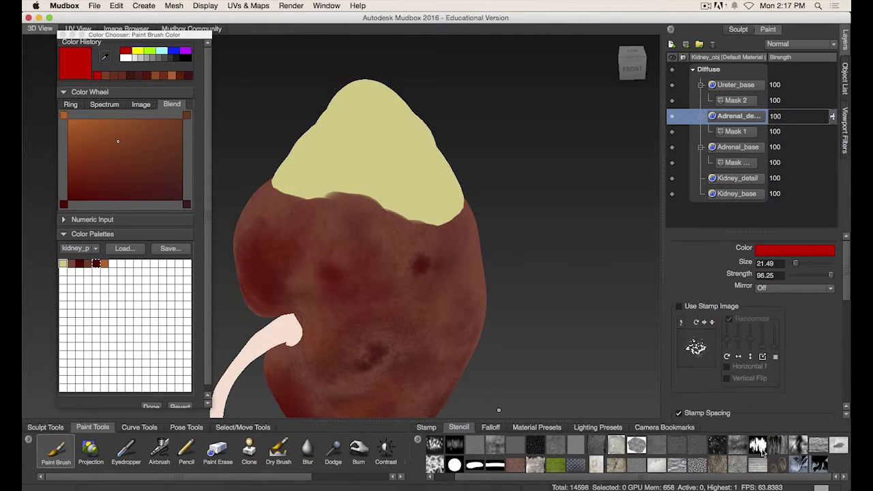
pyautogui.hscroll(-1, 554, 481)
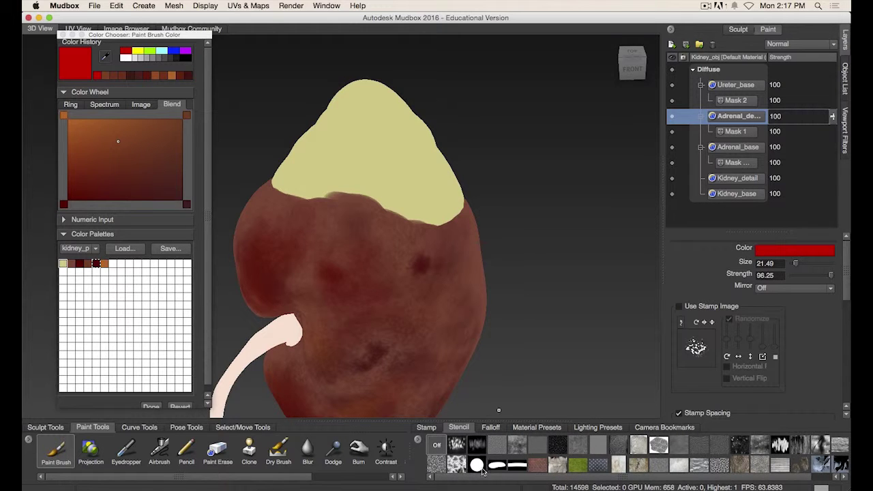
pyautogui.rightClick(445, 399)
pyautogui.moveTo(175, 35); pyautogui.dragTo(150, 46)
pyautogui.click(544, 311)
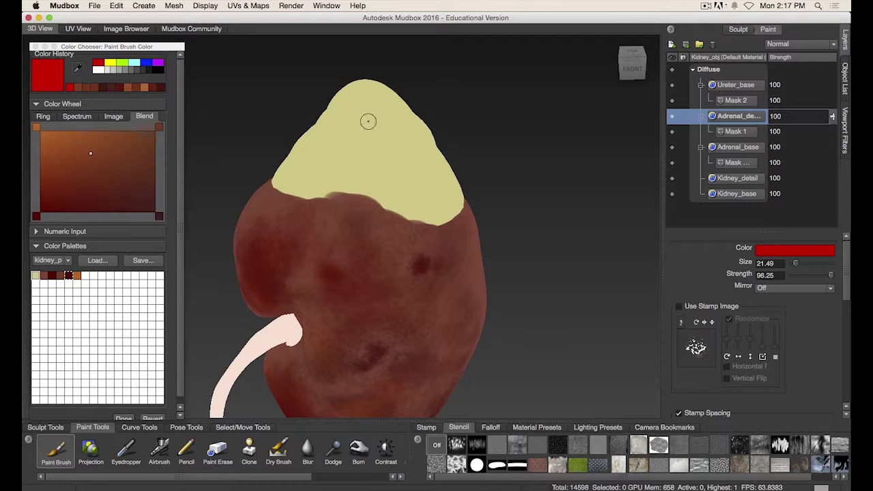
pyautogui.click(56, 452)
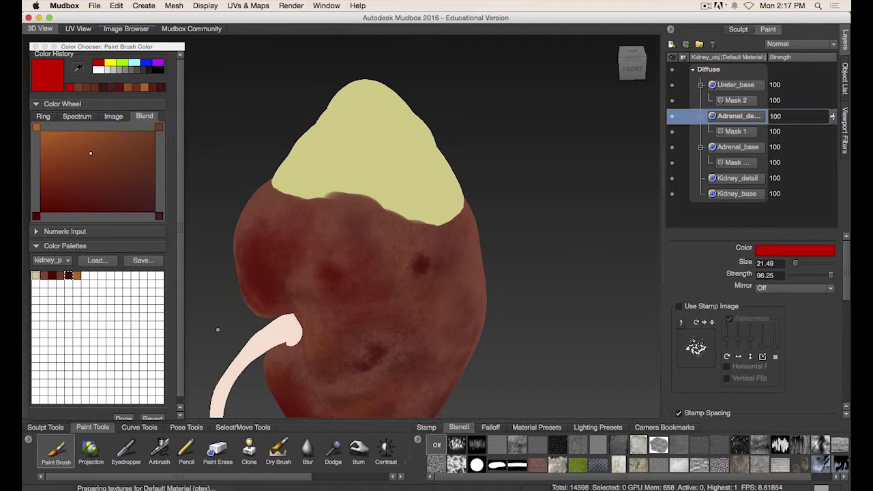
# Step: Close the color chooser and open the textures folder of Nov02_classProj in the Image Browser
pyautogui.click(123, 29)
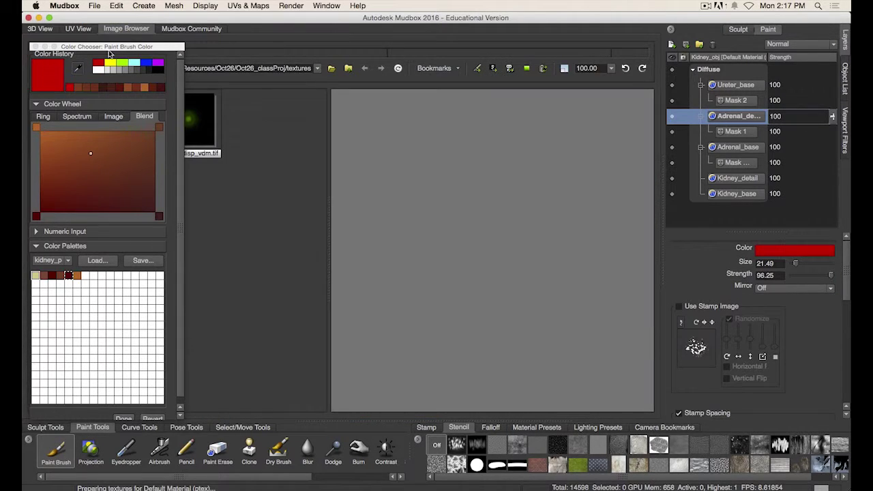
pyautogui.click(35, 46)
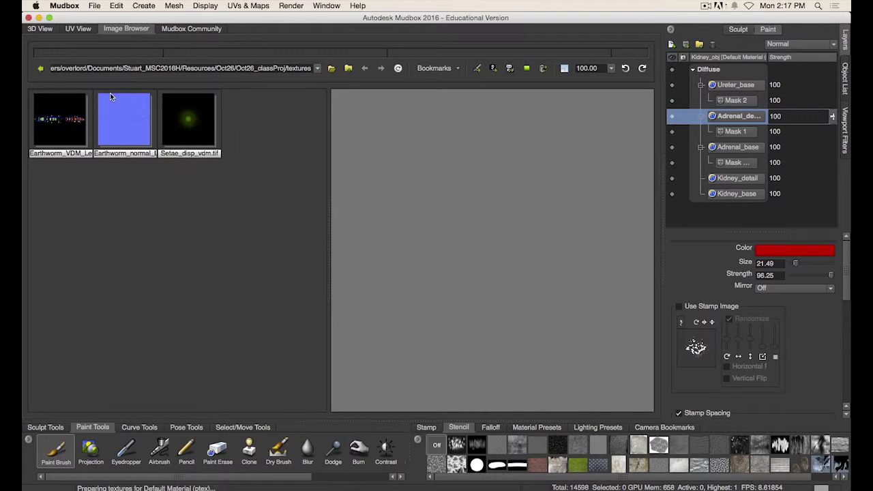
pyautogui.click(348, 69)
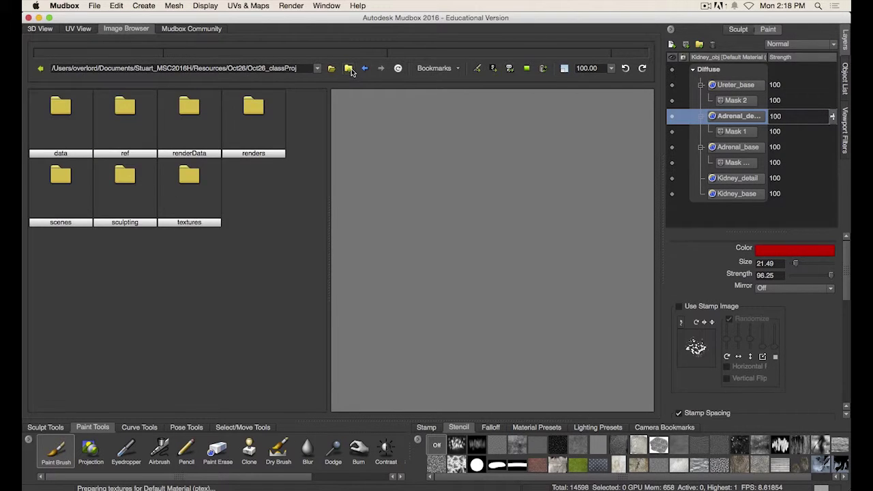
pyautogui.click(348, 68)
pyautogui.click(348, 68)
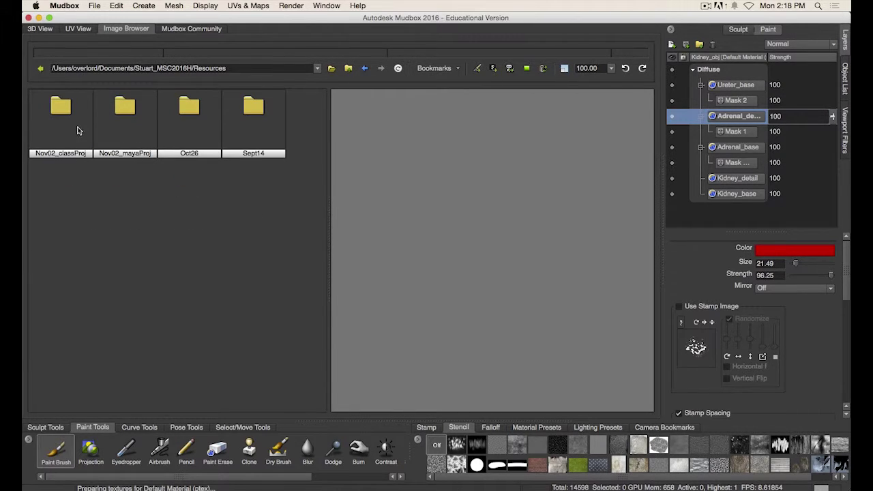
pyautogui.doubleClick(77, 129)
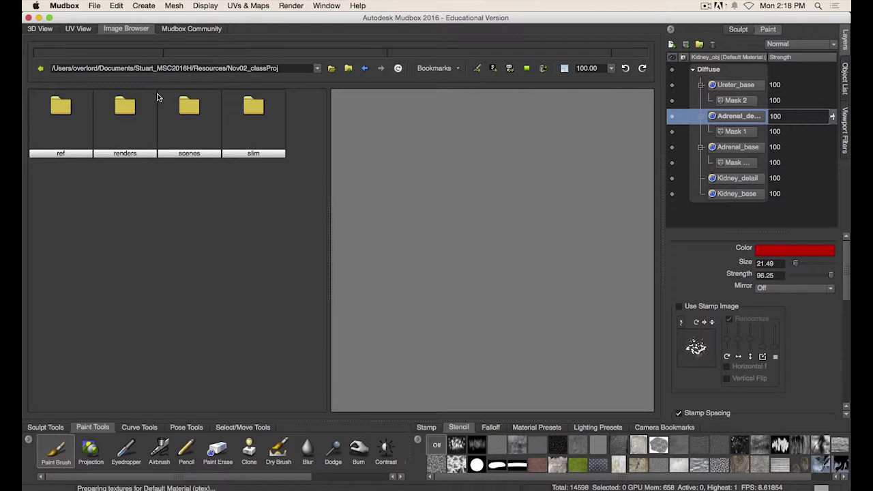
pyautogui.doubleClick(69, 122)
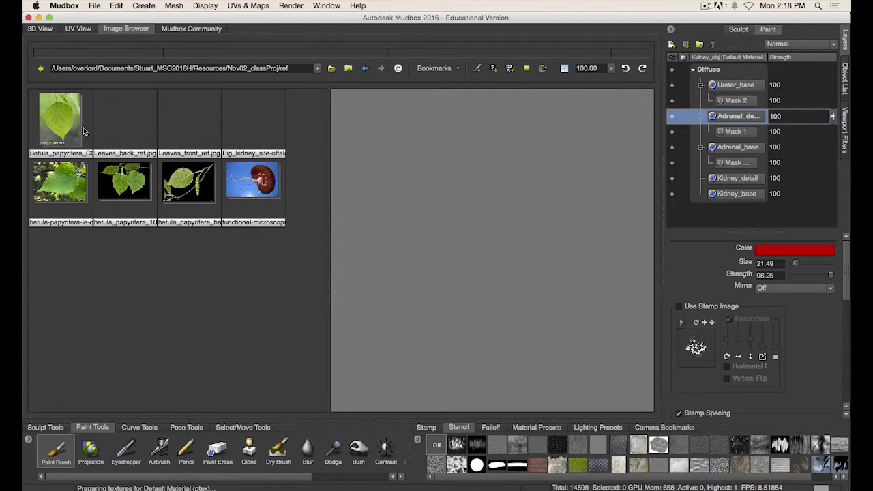
pyautogui.click(332, 69)
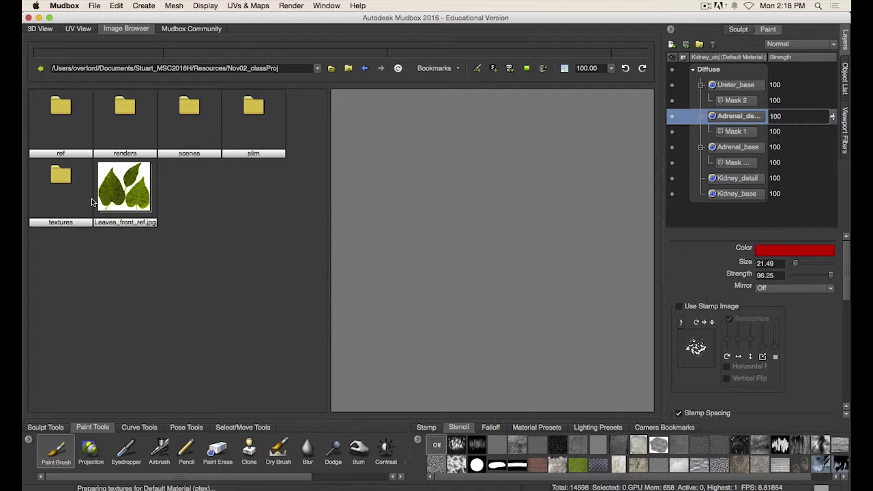
pyautogui.doubleClick(61, 176)
# Step: Select BloodVesselStencil.png and examine its branching vessel pattern in the preview
pyautogui.click(138, 129)
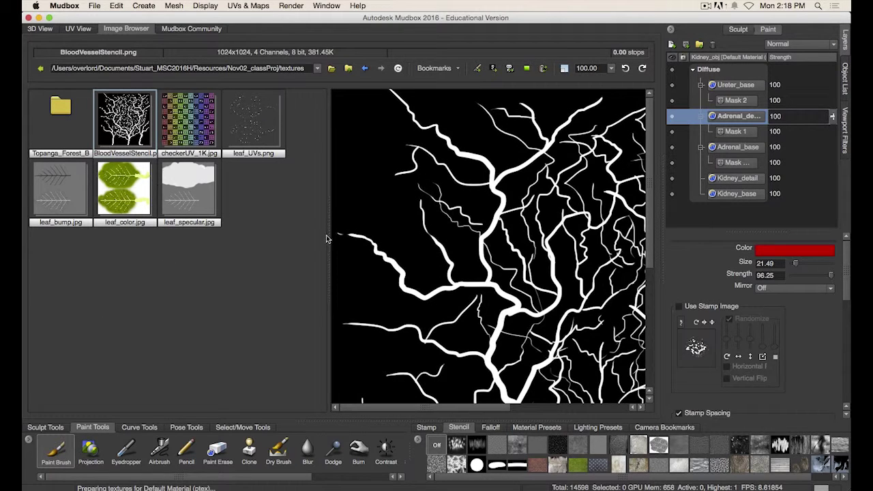
pyautogui.press('Right')
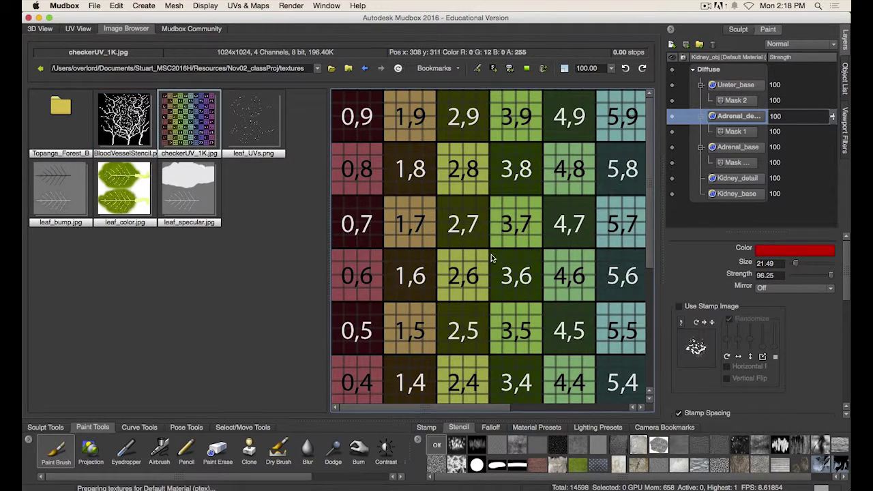
pyautogui.click(152, 130)
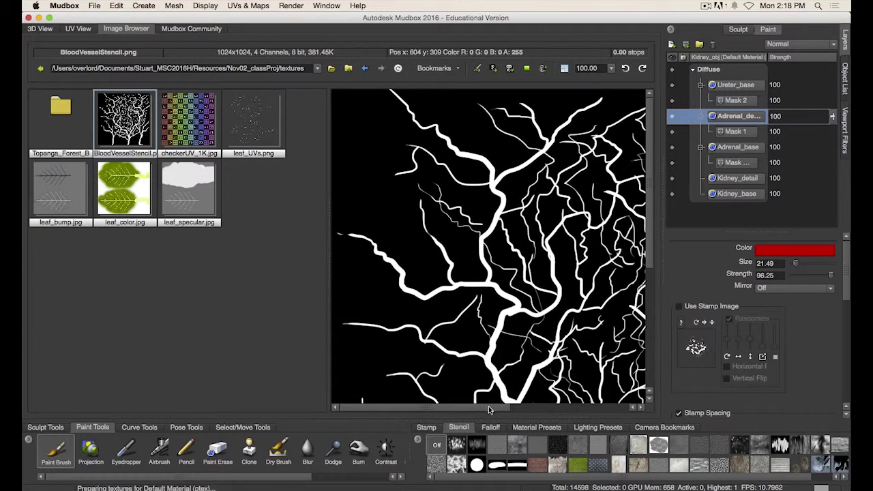
pyautogui.moveTo(488, 406); pyautogui.dragTo(563, 413)
pyautogui.moveTo(649, 321); pyautogui.dragTo(649, 251)
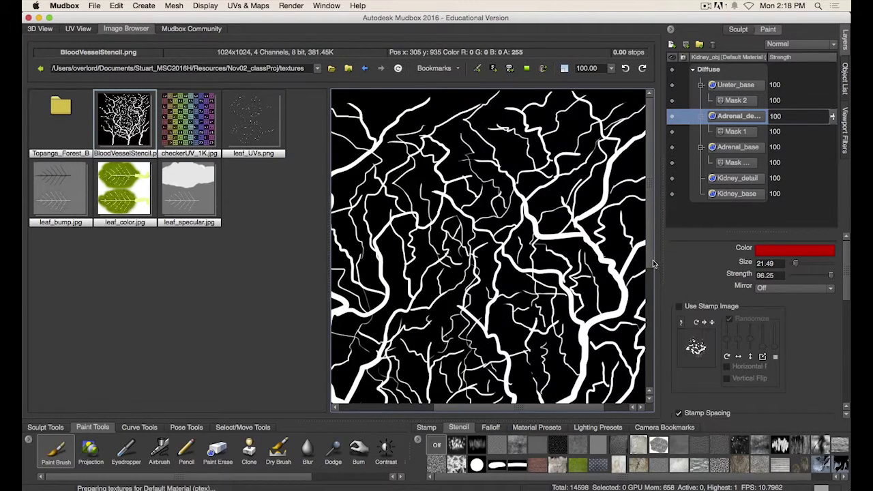
# Step: Inspect the rest of the BloodVesselStencil.png vessel pattern and set the image as the active stencil
pyautogui.scroll(-5, 652, 259)
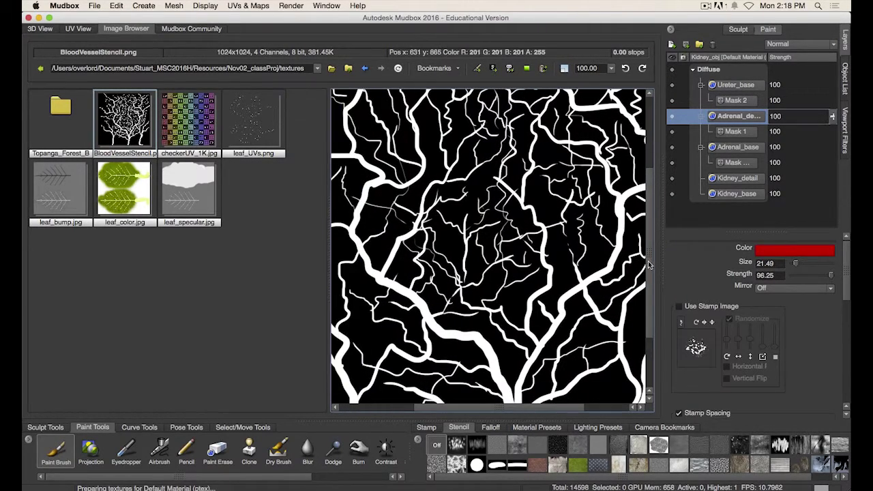
pyautogui.scroll(-5, 649, 264)
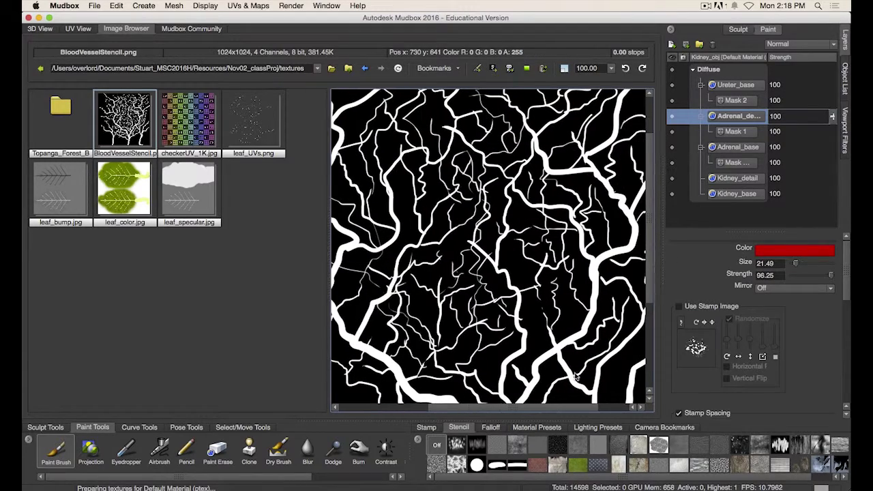
pyautogui.scroll(-5, 575, 376)
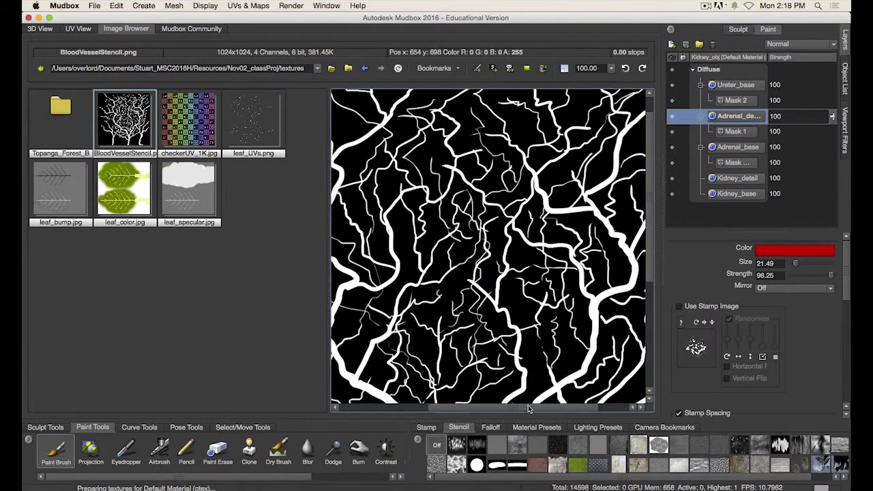
pyautogui.moveTo(528, 407); pyautogui.dragTo(487, 87)
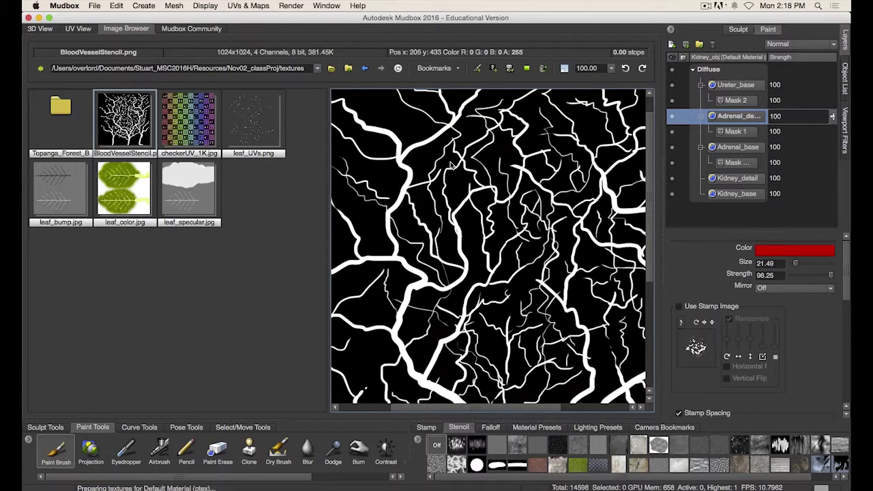
pyautogui.click(494, 70)
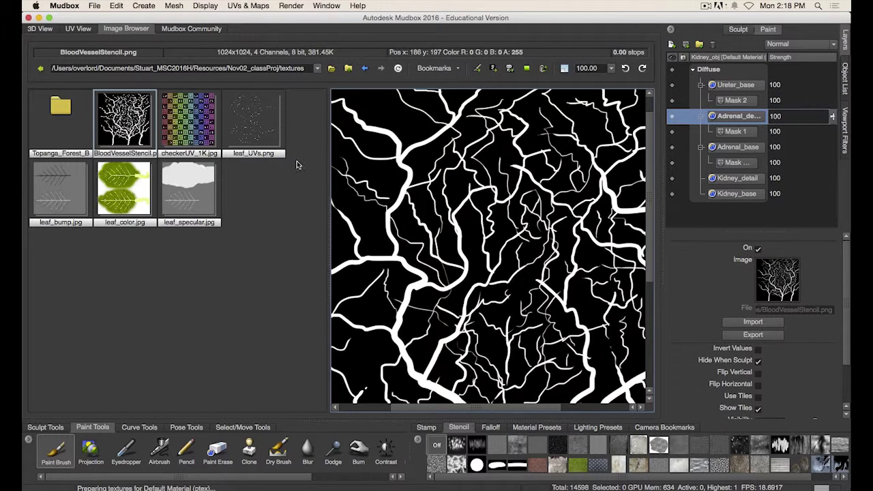
# Step: Return to the 3D model and fit the blood vessel stencil over the front of the adrenal gland
pyautogui.click(42, 30)
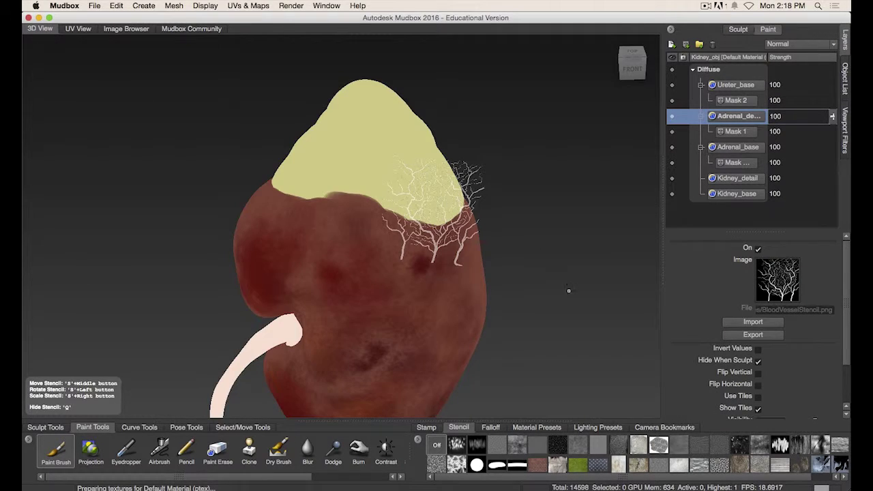
pyautogui.keyDown('alt'); pyautogui.moveTo(568, 291); pyautogui.dragTo(554, 264); pyautogui.keyUp('alt')
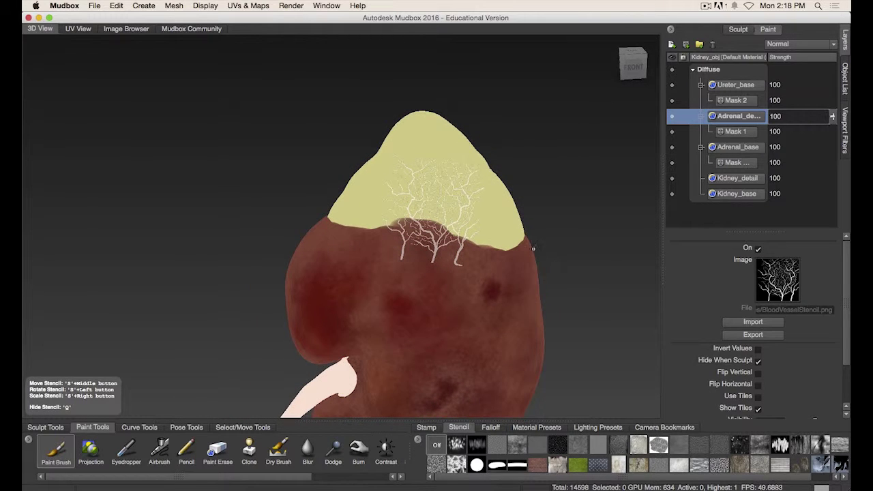
pyautogui.moveTo(540, 250); pyautogui.dragTo(560, 176, button='right')
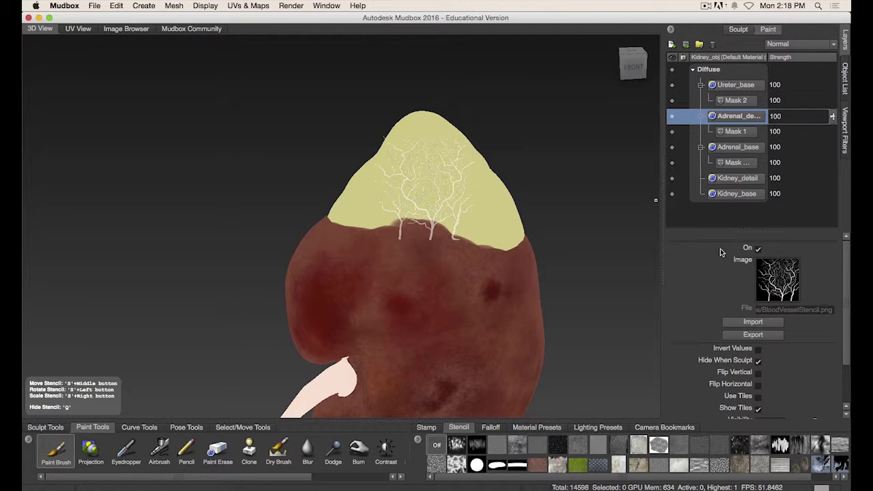
# Step: Set the Paint Brush color to a slightly desaturated crimson red using the ring color wheel
pyautogui.click(56, 449)
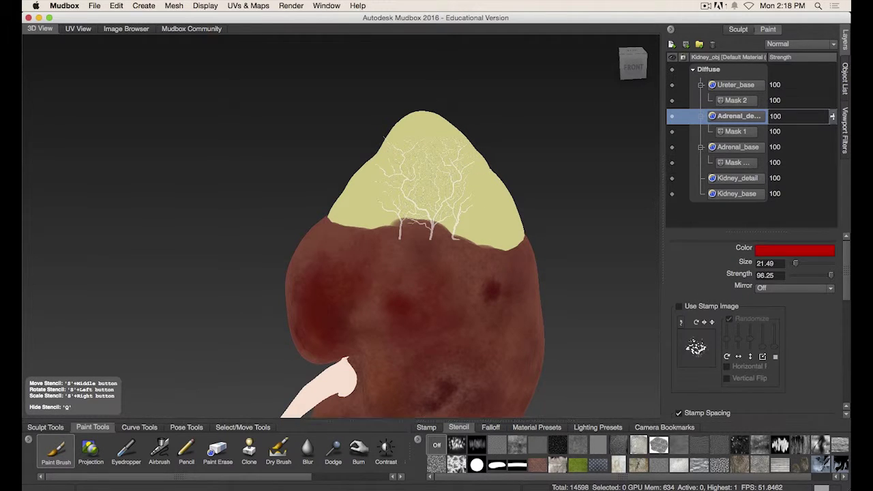
pyautogui.click(787, 253)
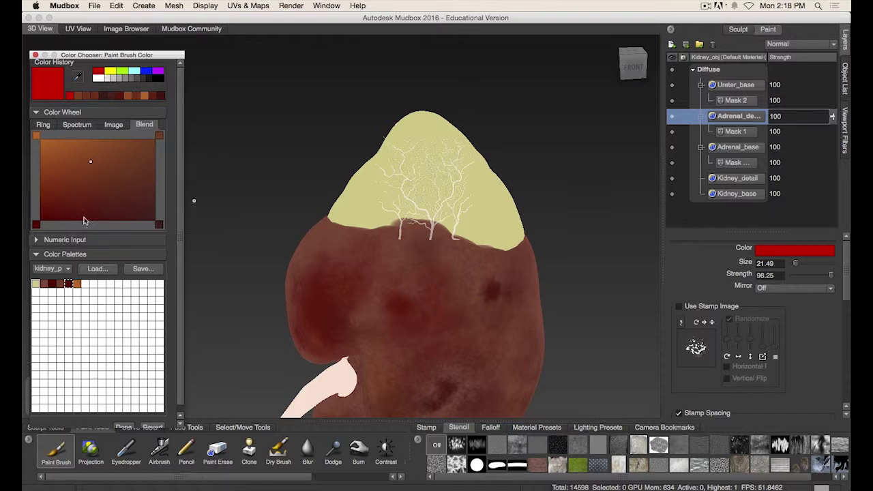
pyautogui.click(44, 126)
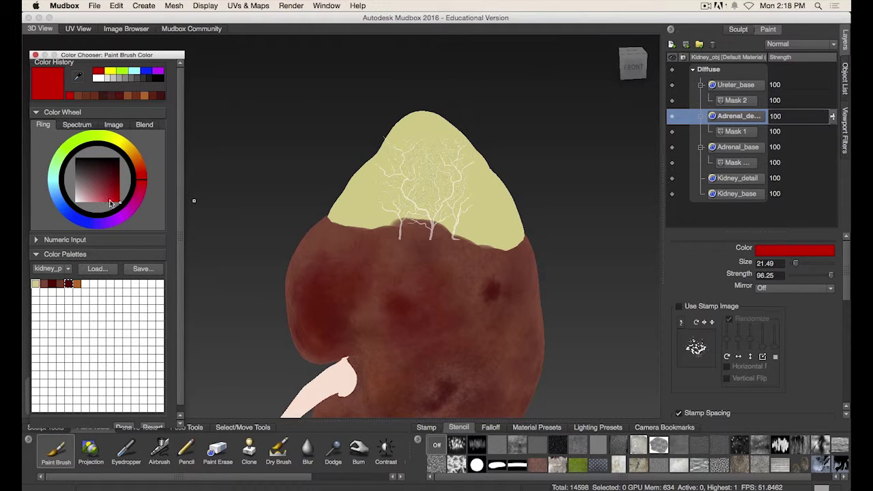
pyautogui.moveTo(116, 201); pyautogui.dragTo(105, 190)
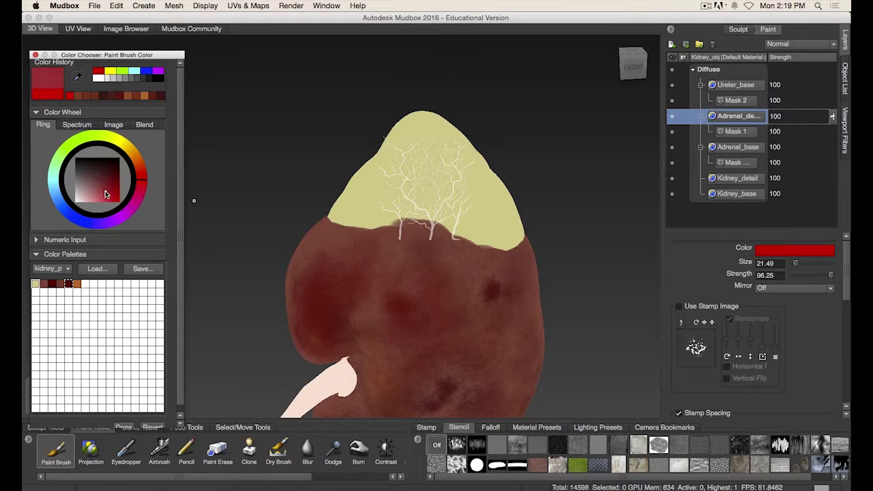
pyautogui.click(105, 193)
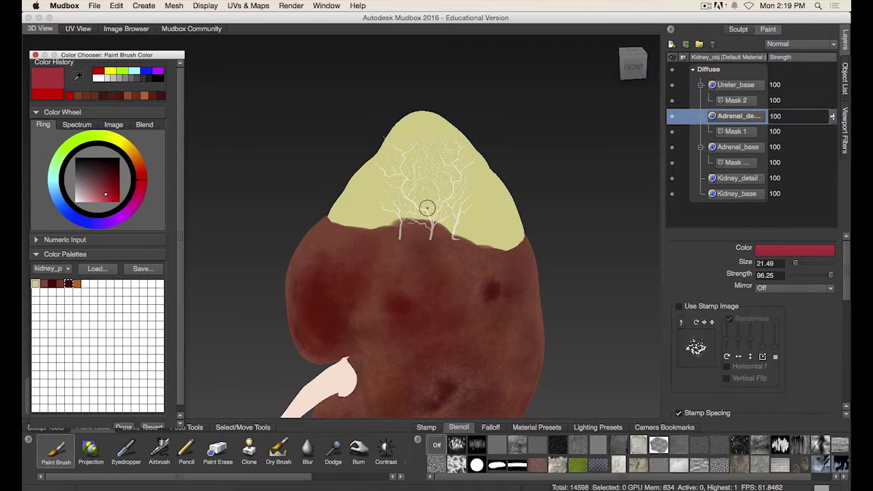
# Step: Try painting crimson vessels through the stencil on the front of the adrenal gland
pyautogui.moveTo(420, 182)
pyautogui.mouseDown()
pyautogui.moveTo(424, 169)
pyautogui.moveTo(413, 202)
pyautogui.moveTo(450, 213)
pyautogui.moveTo(386, 215)
pyautogui.moveTo(408, 121)
pyautogui.mouseUp()
pyautogui.moveTo(442, 163)
pyautogui.mouseDown()
pyautogui.moveTo(462, 198)
pyautogui.moveTo(445, 142)
pyautogui.moveTo(435, 146)
pyautogui.mouseUp()
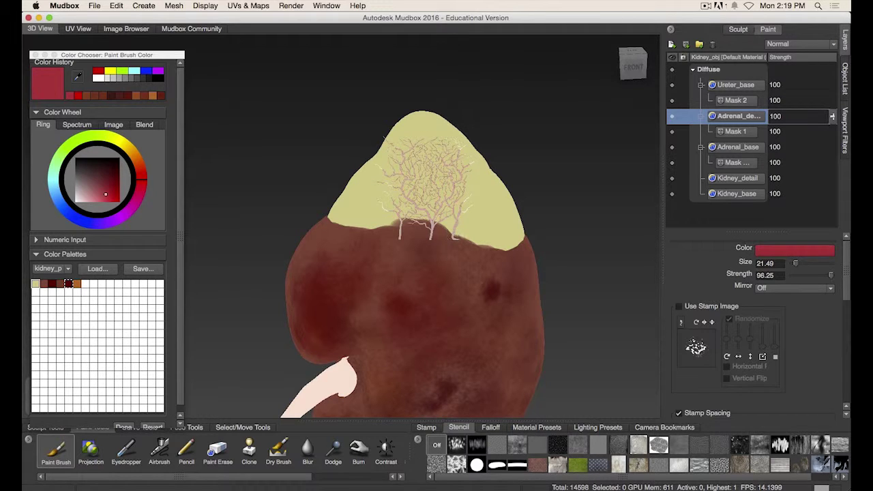
pyautogui.press('q')
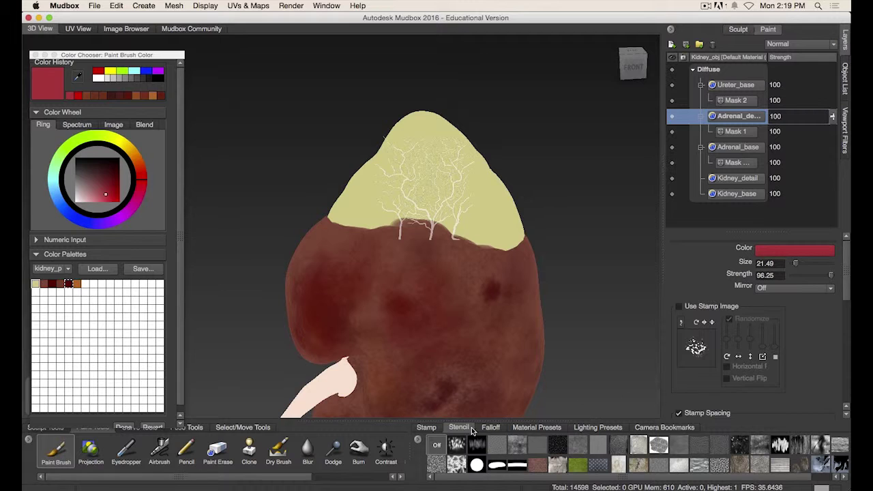
# Step: Choose the convex, steeply dropping falloff curve for the Paint Brush and check the gland with the stencil hidden
pyautogui.click(490, 426)
pyautogui.click(437, 465)
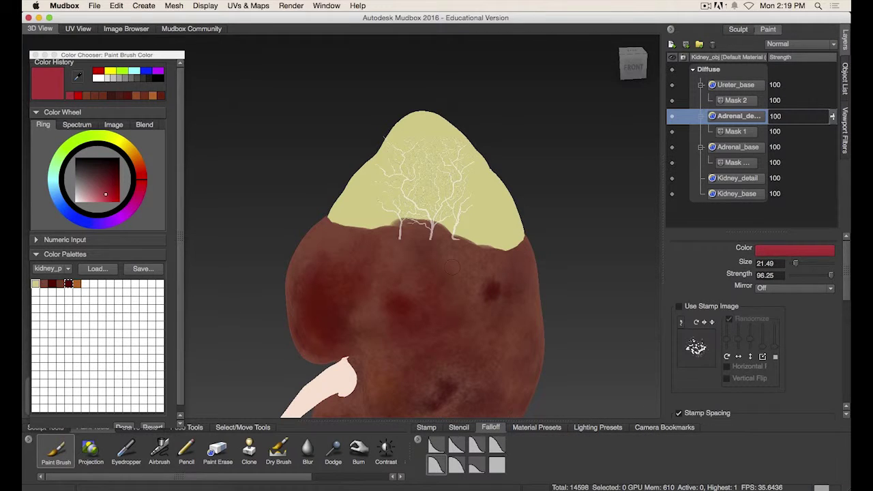
pyautogui.press('q')
pyautogui.press('q')
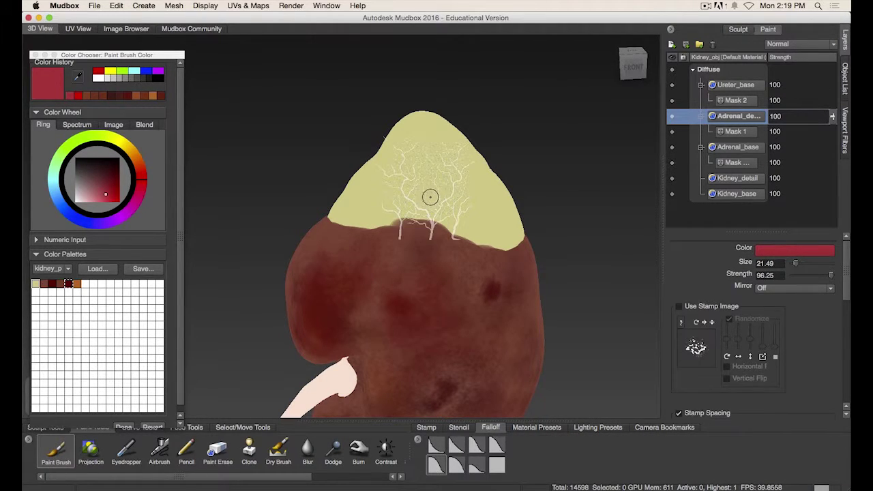
# Step: Paint crimson vessels through the stencil across the adrenal gland's front and right side, with a brush size of 49.36
pyautogui.moveTo(432, 193)
pyautogui.mouseDown()
pyautogui.moveTo(432, 159)
pyautogui.moveTo(409, 179)
pyautogui.moveTo(409, 205)
pyautogui.moveTo(430, 168)
pyautogui.moveTo(443, 164)
pyautogui.moveTo(440, 182)
pyautogui.moveTo(421, 161)
pyautogui.mouseUp()
pyautogui.keyDown('alt'); pyautogui.moveTo(496, 235); pyautogui.dragTo(470, 205); pyautogui.keyUp('alt')
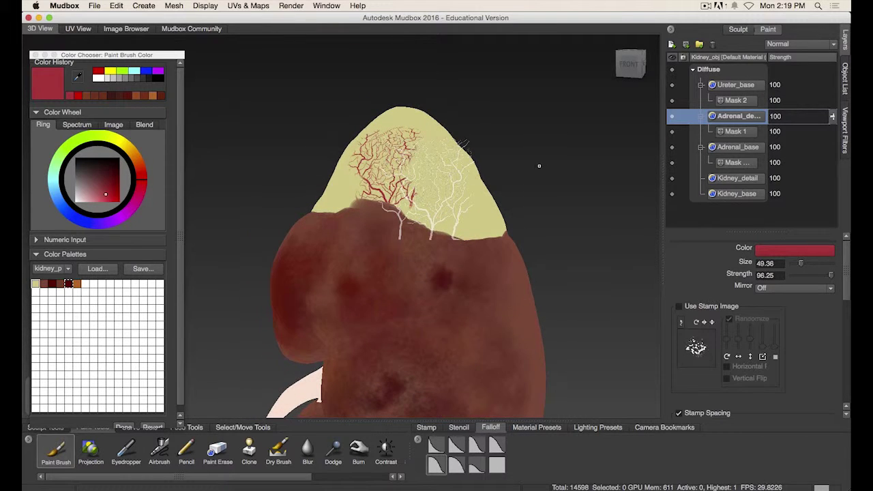
pyautogui.moveTo(539, 162); pyautogui.dragTo(540, 194)
pyautogui.moveTo(407, 204)
pyautogui.mouseDown()
pyautogui.moveTo(409, 164)
pyautogui.moveTo(447, 205)
pyautogui.moveTo(419, 171)
pyautogui.mouseUp()
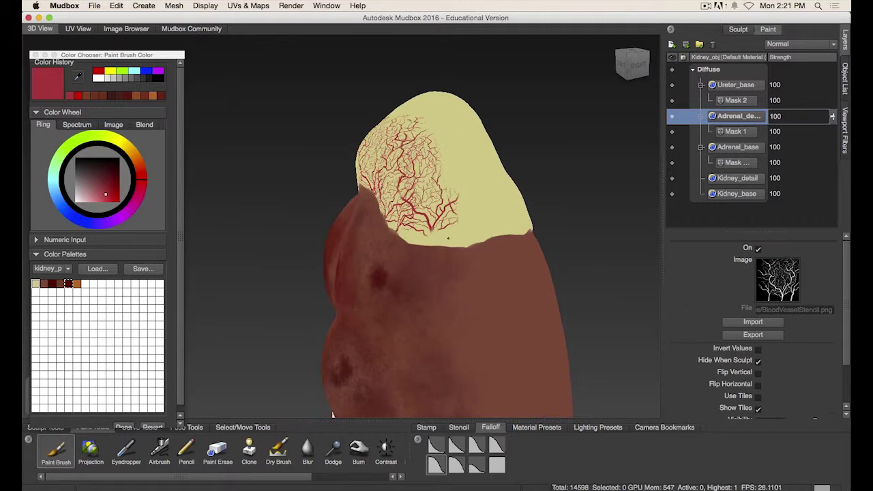
pyautogui.moveTo(461, 208)
pyautogui.mouseDown()
pyautogui.moveTo(430, 239)
pyautogui.moveTo(396, 226)
pyautogui.mouseUp()
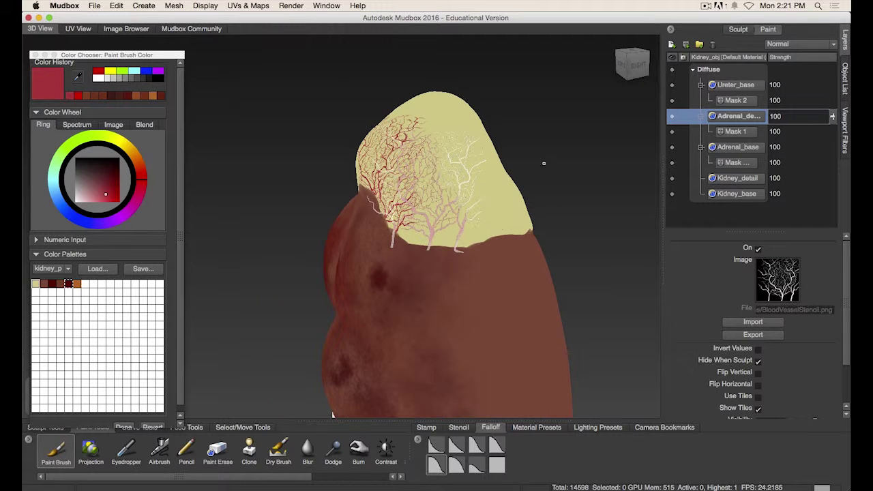
# Step: Paint more stencil vessels over the bare upper front of the adrenal gland
pyautogui.keyDown('alt'); pyautogui.moveTo(544, 163); pyautogui.dragTo(583, 182); pyautogui.keyUp('alt')
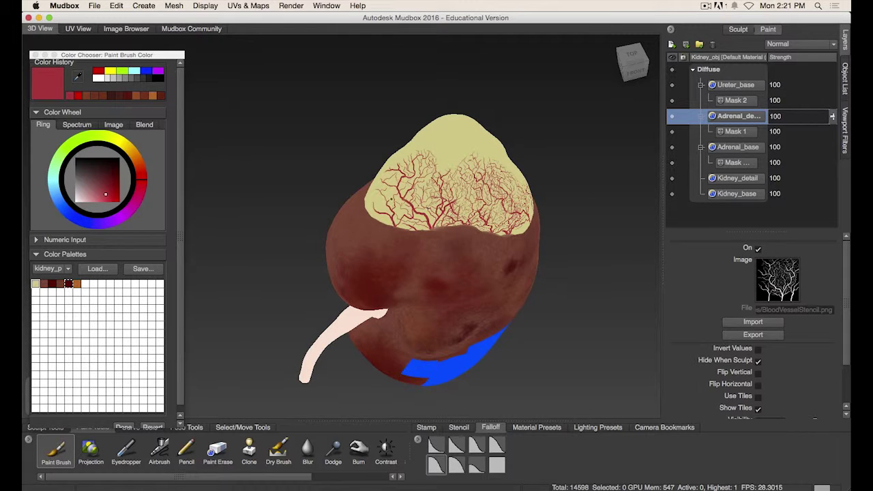
pyautogui.moveTo(468, 151); pyautogui.dragTo(461, 173)
pyautogui.moveTo(532, 170)
pyautogui.keyDown('alt'); pyautogui.mouseDown(button='middle')
pyautogui.moveTo(476, 139)
pyautogui.moveTo(471, 109)
pyautogui.mouseUp(button='middle'); pyautogui.keyUp('alt')
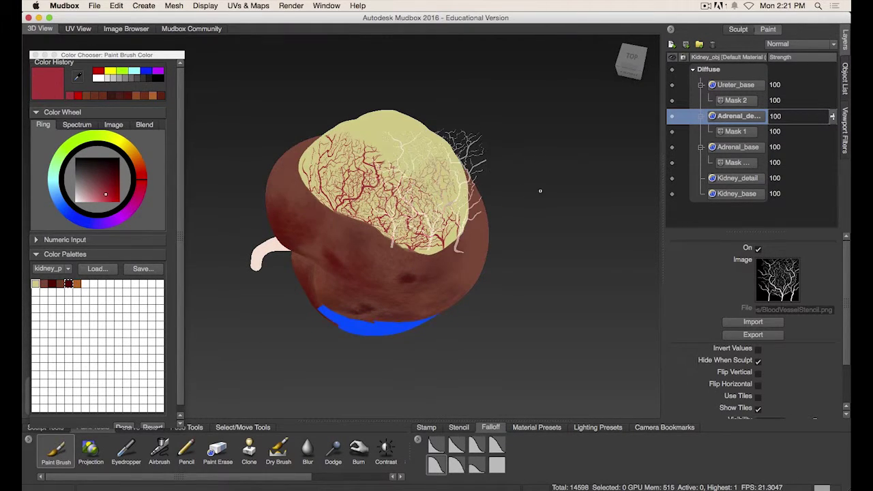
# Step: Continue the stencil vessels around the adrenal gland's right side onto its back, checking coverage with the stencil hidden
pyautogui.keyDown('alt'); pyautogui.moveTo(540, 191); pyautogui.dragTo(494, 154); pyautogui.keyUp('alt')
pyautogui.keyDown('alt'); pyautogui.moveTo(553, 215); pyautogui.dragTo(513, 197); pyautogui.keyUp('alt')
pyautogui.keyDown('alt'); pyautogui.moveTo(524, 196); pyautogui.dragTo(548, 194, button='middle'); pyautogui.keyUp('alt')
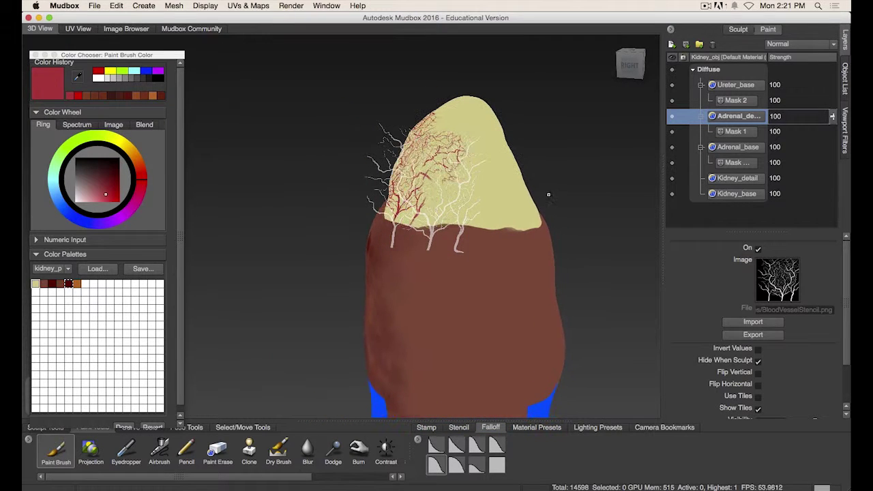
pyautogui.keyDown('alt'); pyautogui.moveTo(585, 158); pyautogui.dragTo(482, 199); pyautogui.keyUp('alt')
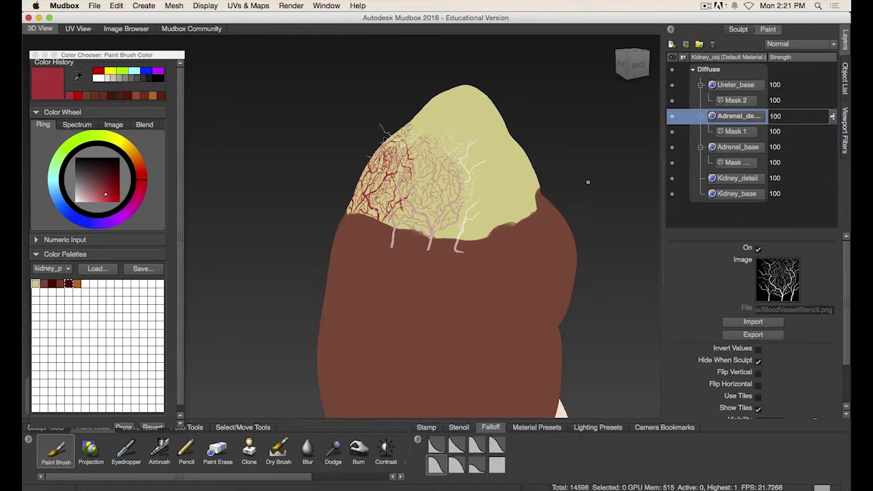
pyautogui.keyDown('alt'); pyautogui.moveTo(588, 182); pyautogui.dragTo(543, 173); pyautogui.keyUp('alt')
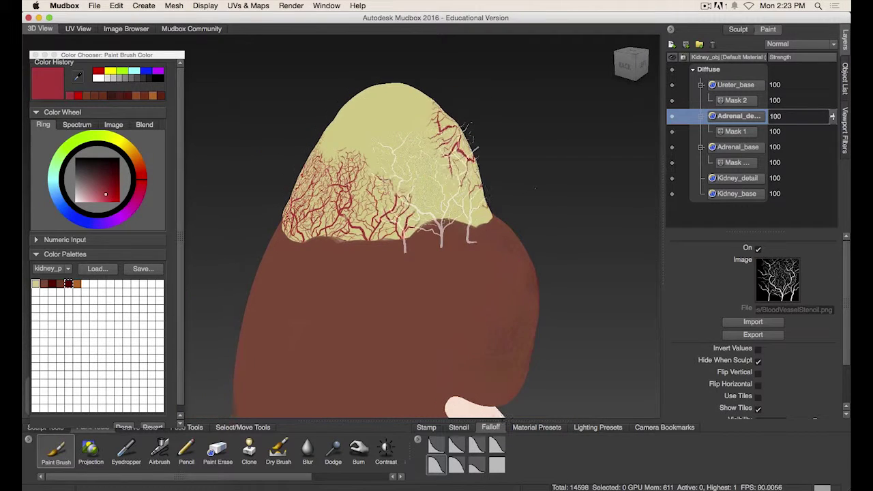
pyautogui.press('q')
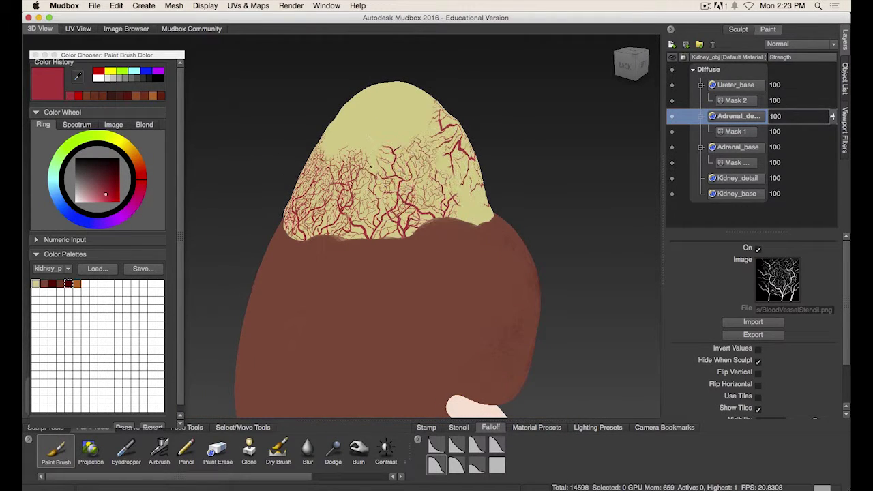
# Step: Fill the remaining bare areas on the adrenal gland's upper back, left side and top with stencil vessels
pyautogui.keyDown('alt'); pyautogui.moveTo(521, 164); pyautogui.dragTo(428, 201); pyautogui.keyUp('alt')
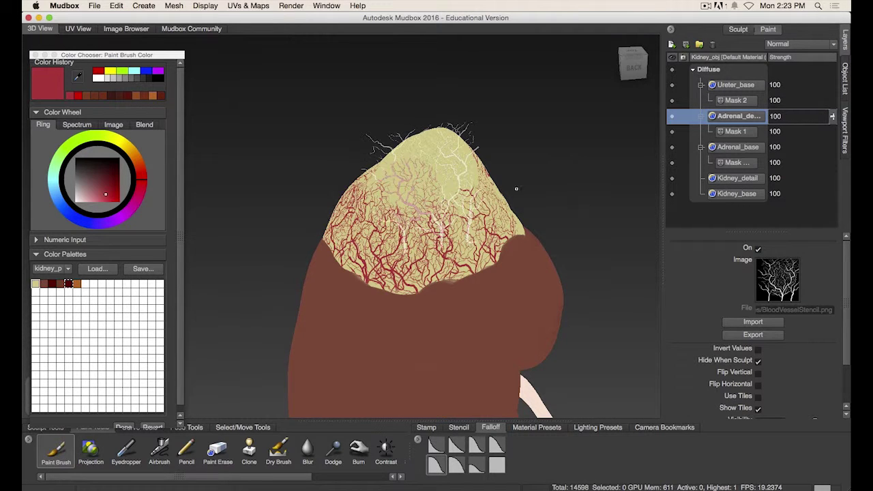
pyautogui.keyDown('alt'); pyautogui.moveTo(555, 169); pyautogui.dragTo(447, 220); pyautogui.keyUp('alt')
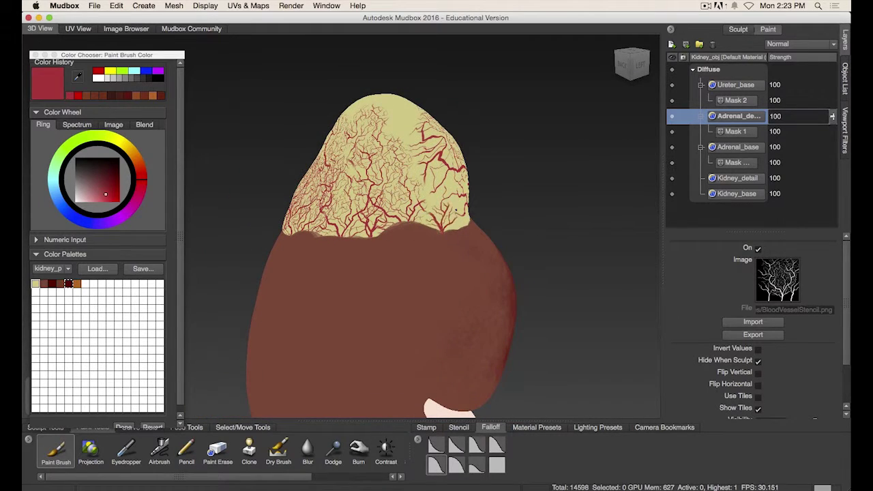
pyautogui.moveTo(494, 161)
pyautogui.keyDown('alt'); pyautogui.mouseDown()
pyautogui.moveTo(559, 164)
pyautogui.moveTo(551, 206)
pyautogui.moveTo(542, 228)
pyautogui.moveTo(444, 178)
pyautogui.moveTo(477, 164)
pyautogui.moveTo(544, 159)
pyautogui.moveTo(481, 199)
pyautogui.mouseUp(); pyautogui.keyUp('alt')
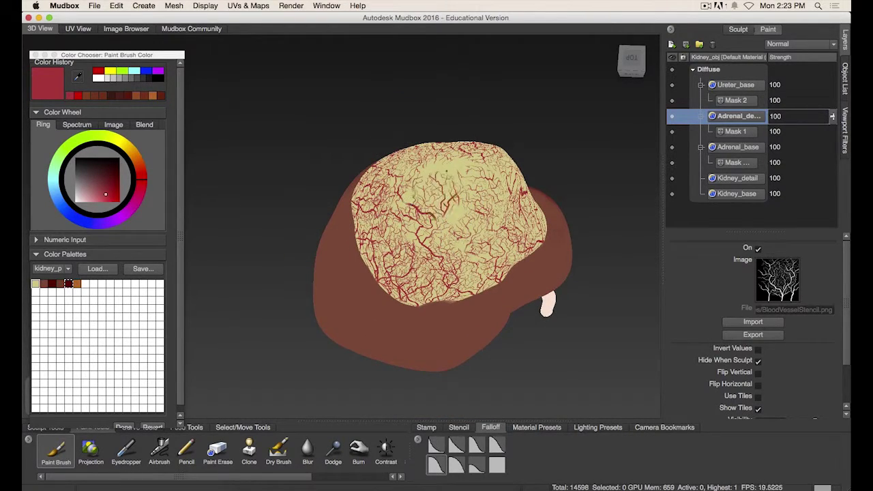
pyautogui.keyDown('alt'); pyautogui.moveTo(512, 160); pyautogui.dragTo(483, 172, button='middle'); pyautogui.keyUp('alt')
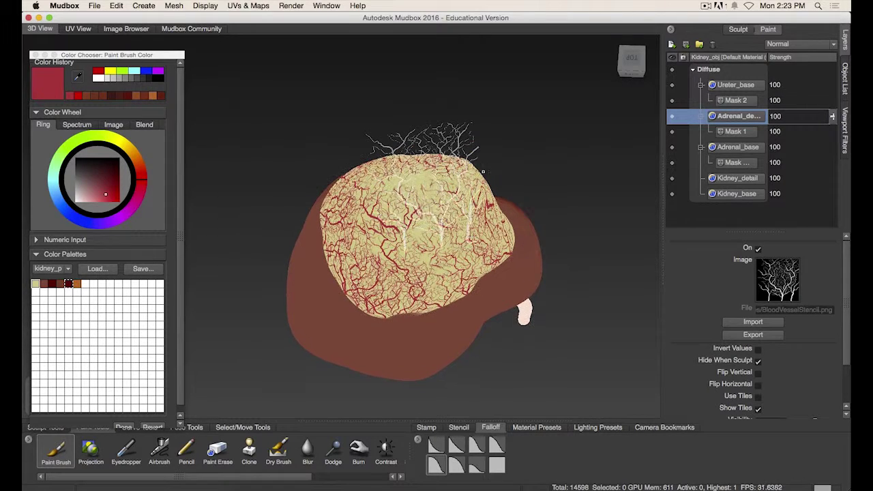
# Step: Review the painted vessels from the front, shift the color chooser aside and turn the stencil off
pyautogui.keyDown('alt'); pyautogui.moveTo(532, 217); pyautogui.dragTo(551, 223); pyautogui.keyUp('alt')
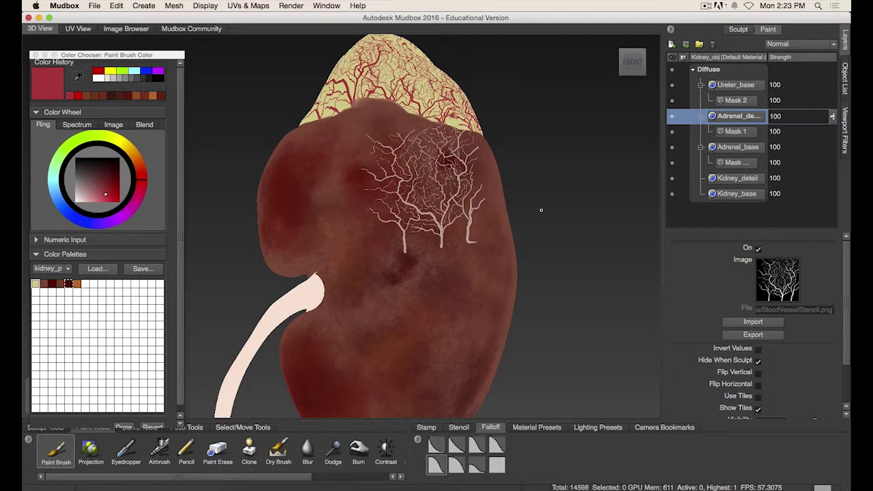
pyautogui.keyDown('alt'); pyautogui.moveTo(555, 234); pyautogui.dragTo(553, 273); pyautogui.keyUp('alt')
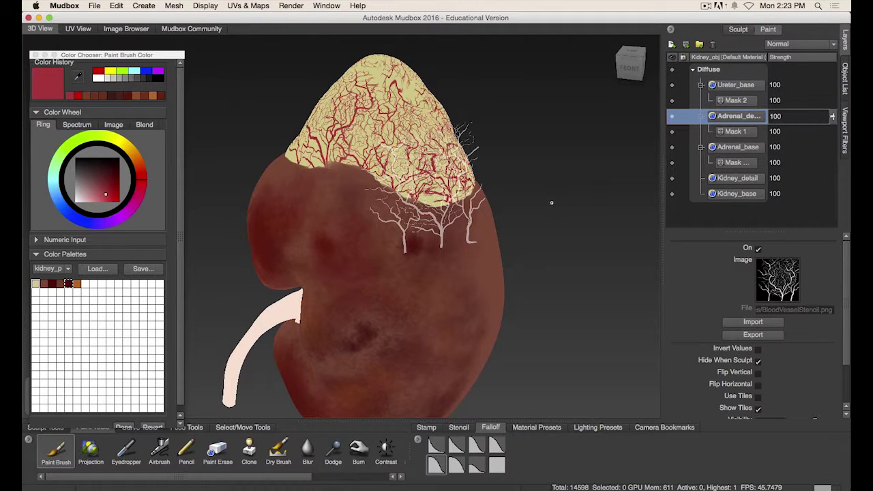
pyautogui.keyDown('alt'); pyautogui.moveTo(545, 208); pyautogui.dragTo(547, 229); pyautogui.keyUp('alt')
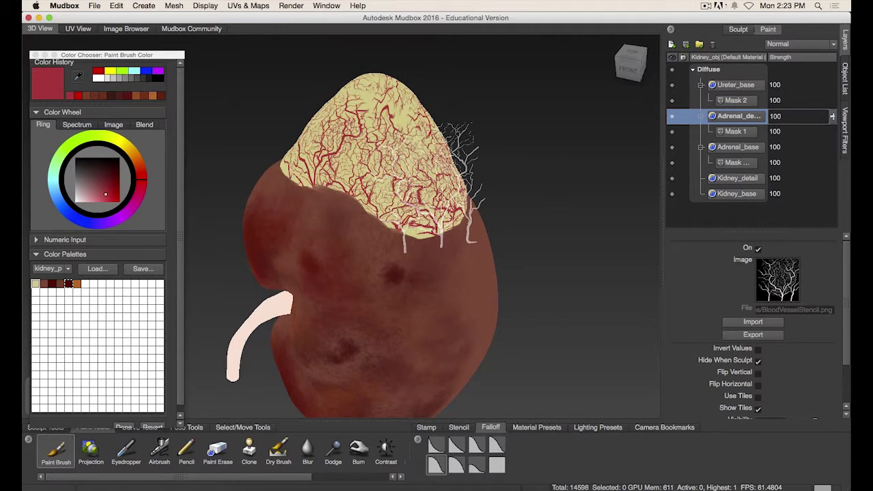
pyautogui.moveTo(64, 55); pyautogui.dragTo(78, 40)
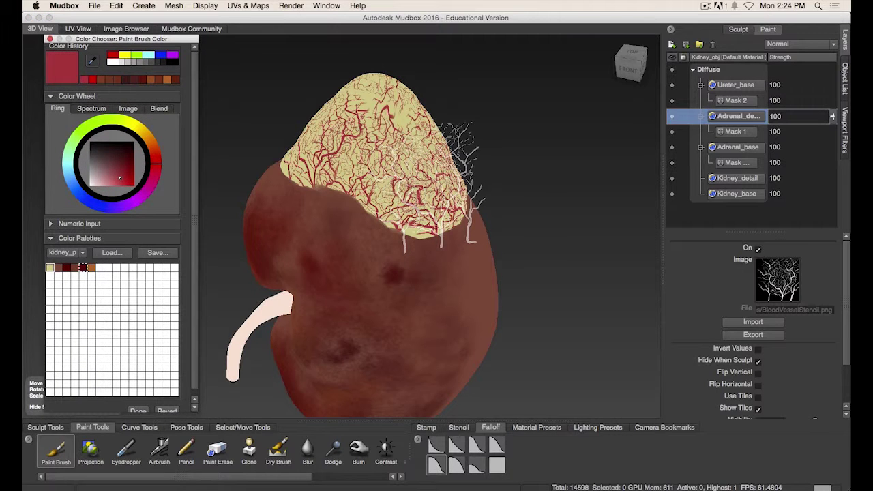
pyautogui.click(457, 427)
pyautogui.click(436, 444)
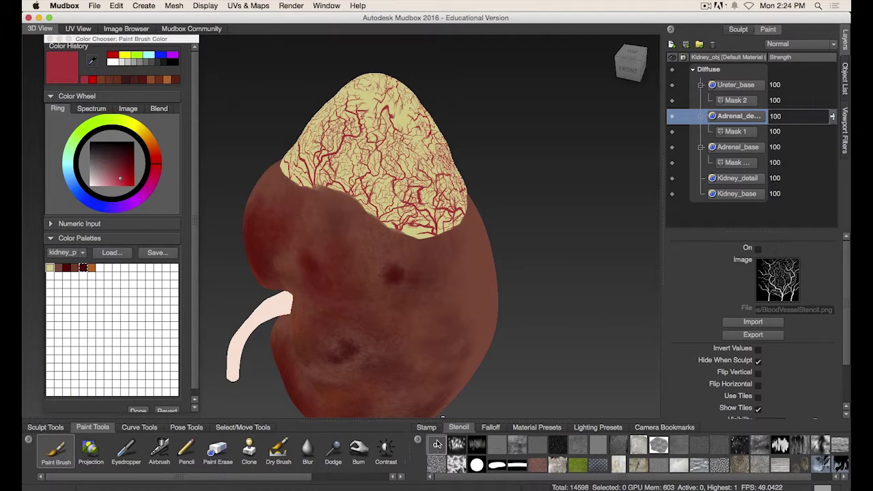
# Step: Switch to the Dry Brush and set its color to a light tan for painting over the adrenal gland
pyautogui.keyDown('alt'); pyautogui.moveTo(578, 285); pyautogui.dragTo(477, 415); pyautogui.keyUp('alt')
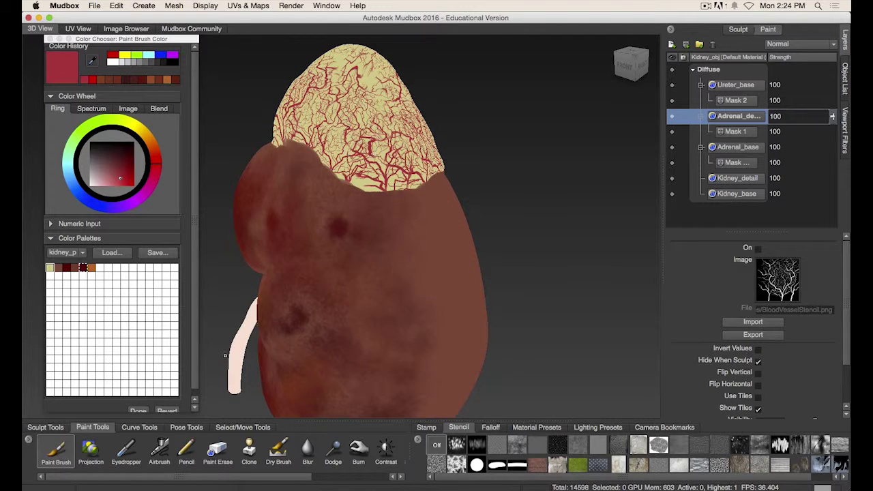
pyautogui.click(286, 452)
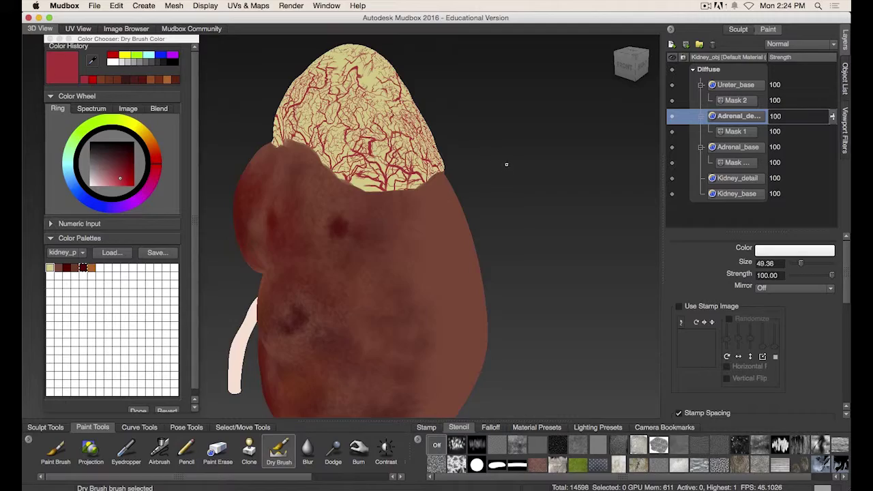
pyautogui.scroll(10, 506, 164)
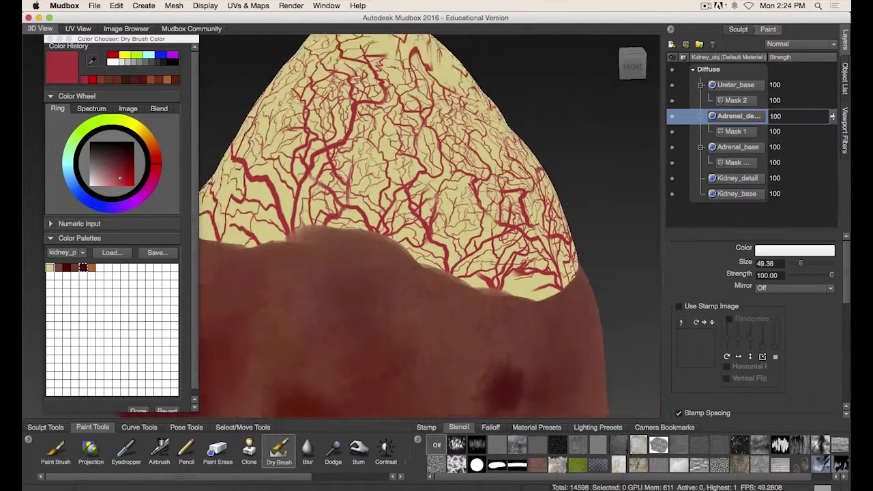
pyautogui.scroll(-4, 506, 167)
pyautogui.scroll(-4, 510, 171)
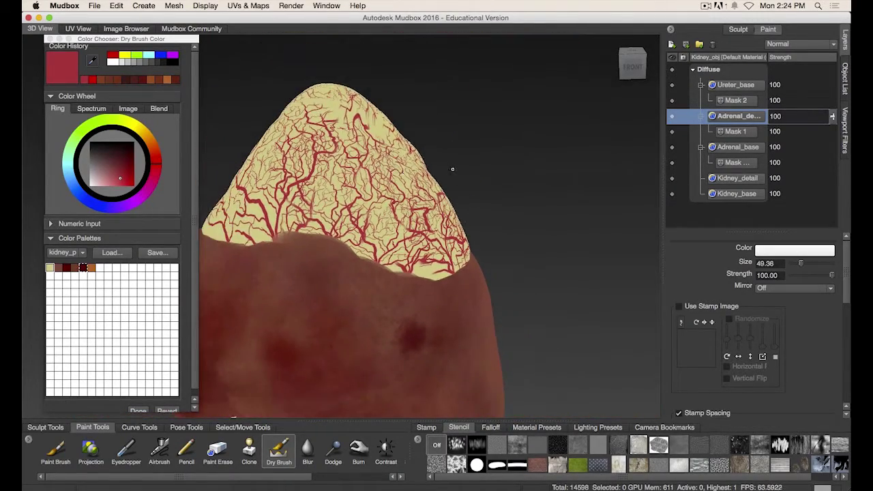
pyautogui.keyDown('alt'); pyautogui.moveTo(452, 169); pyautogui.dragTo(482, 175, button='middle'); pyautogui.keyUp('alt')
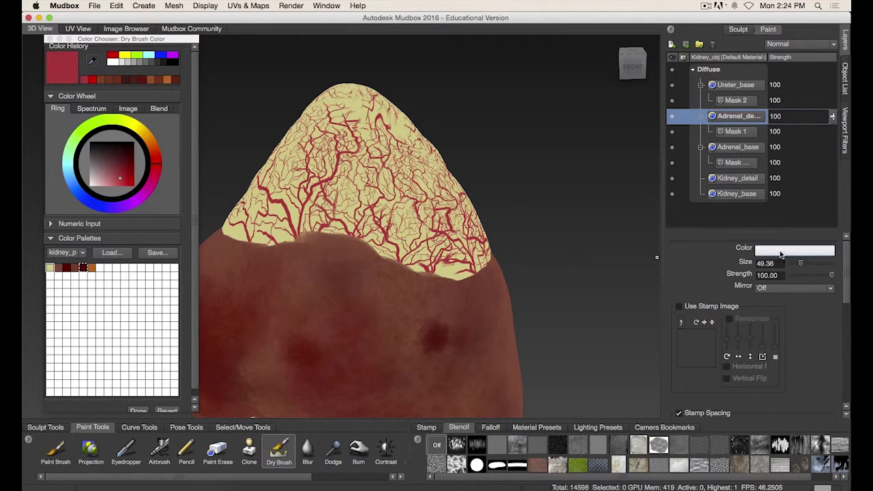
pyautogui.click(98, 183)
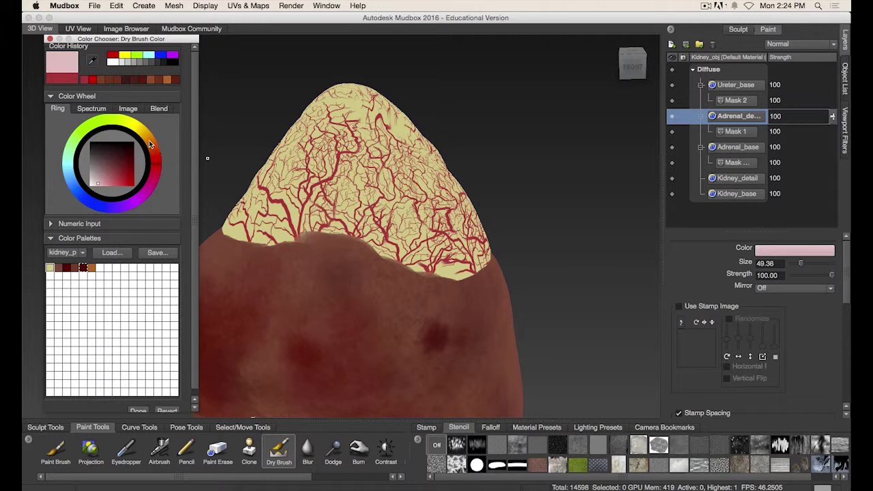
pyautogui.click(145, 136)
pyautogui.click(98, 183)
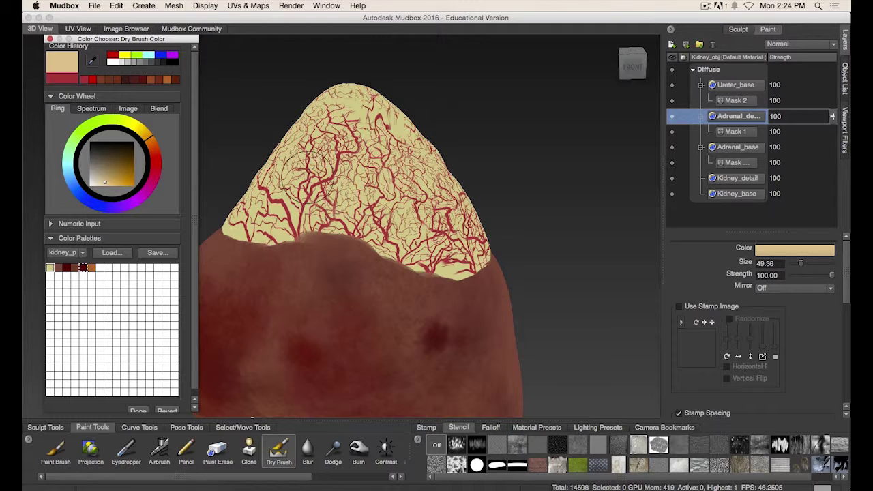
# Step: Reduce the Dry Brush strength to 19.56, undo the trial stroke and dab light tan over the vessels on the gland's front
pyautogui.moveTo(327, 207)
pyautogui.mouseDown()
pyautogui.moveTo(406, 176)
pyautogui.moveTo(426, 211)
pyautogui.moveTo(409, 166)
pyautogui.mouseUp()
pyautogui.press('m')
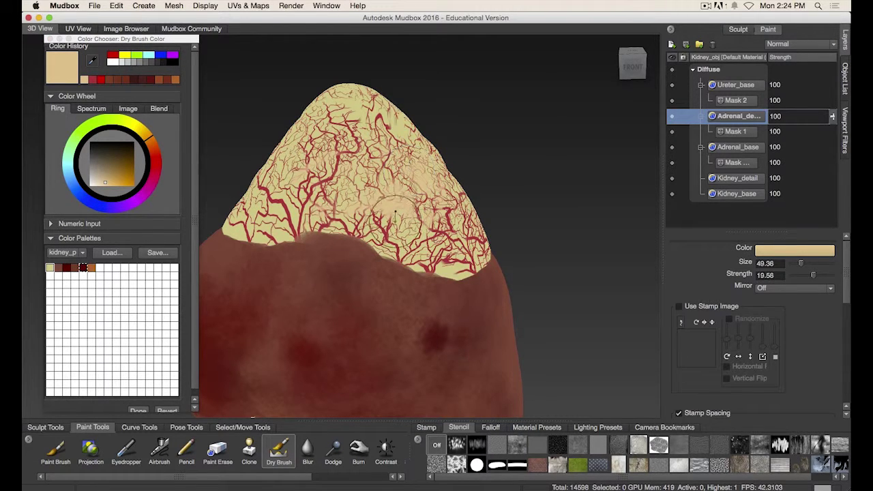
pyautogui.press('super+z')
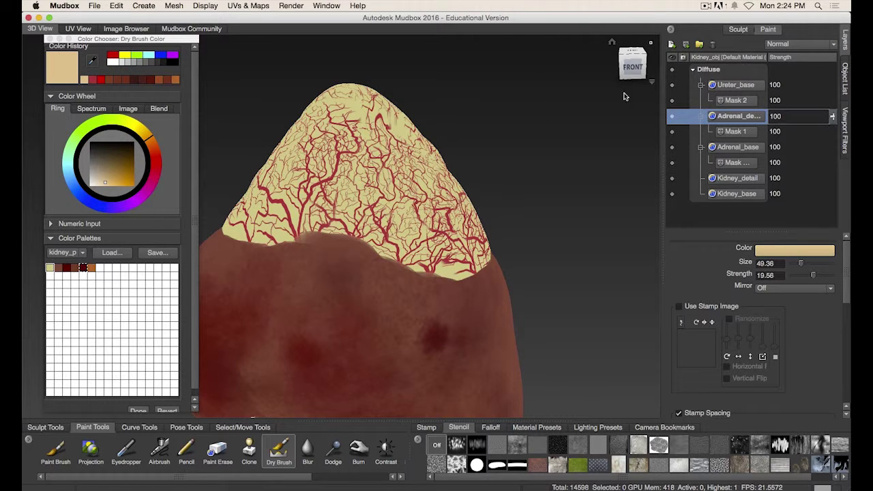
pyautogui.moveTo(320, 205); pyautogui.dragTo(302, 202)
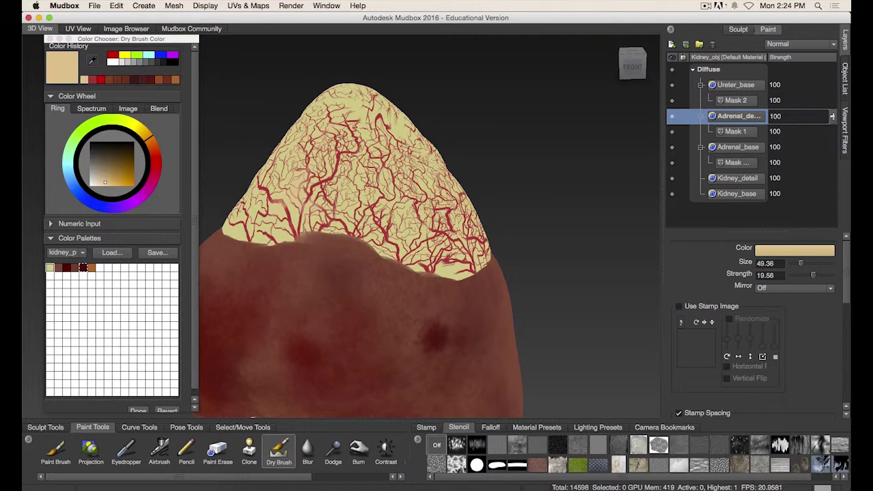
# Step: Dry-brush light tan over the vessels on the adrenal gland's back
pyautogui.keyDown('alt'); pyautogui.moveTo(565, 175); pyautogui.dragTo(477, 147); pyautogui.keyUp('alt')
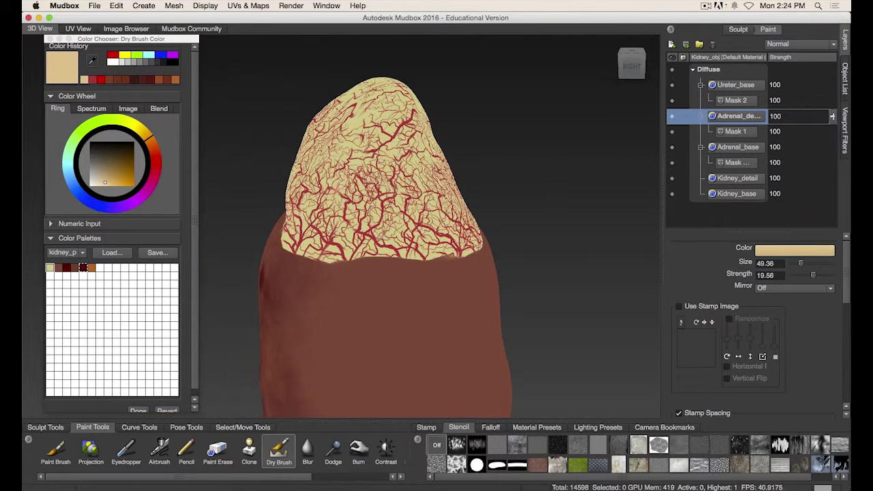
pyautogui.keyDown('alt'); pyautogui.moveTo(457, 232); pyautogui.dragTo(467, 402); pyautogui.keyUp('alt')
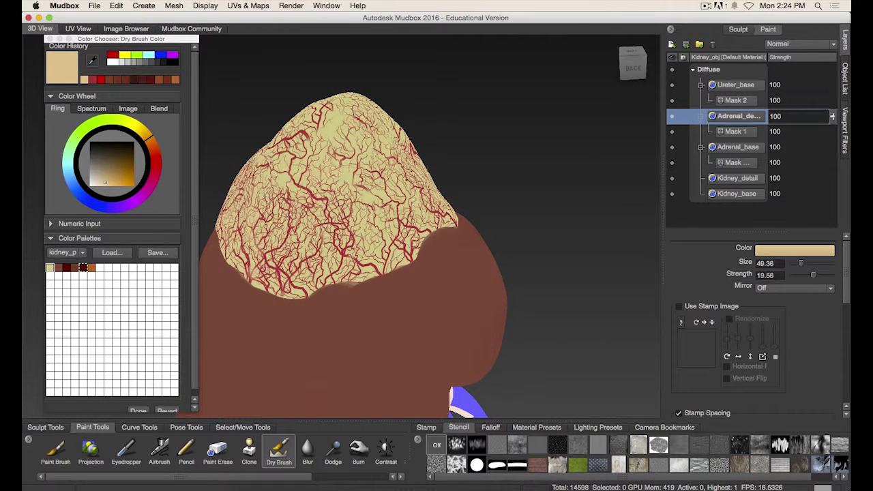
pyautogui.moveTo(349, 214)
pyautogui.mouseDown()
pyautogui.moveTo(393, 246)
pyautogui.moveTo(416, 238)
pyautogui.mouseUp()
pyautogui.keyDown('alt'); pyautogui.moveTo(568, 198); pyautogui.dragTo(554, 167); pyautogui.keyUp('alt')
pyautogui.moveTo(382, 195); pyautogui.dragTo(317, 167)
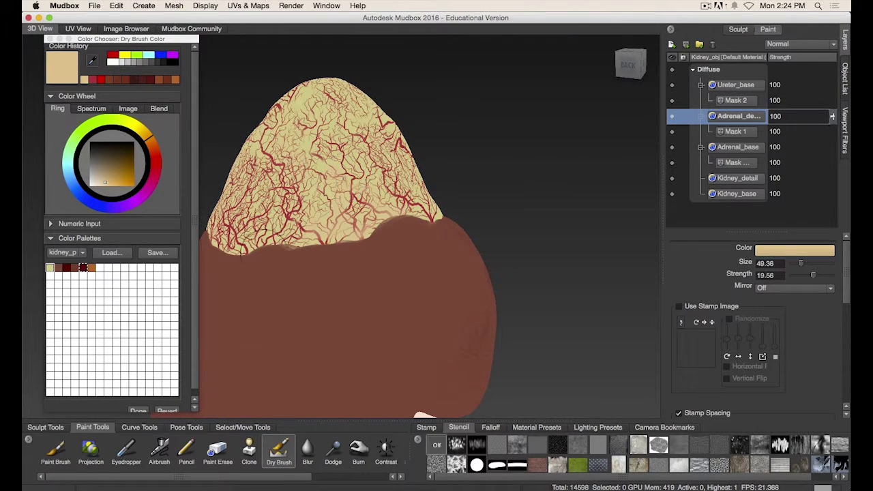
# Step: Darken the brush color to a medium brown and dry-brush mottled patches over the gland's back and right side
pyautogui.moveTo(107, 183); pyautogui.dragTo(108, 166)
pyautogui.moveTo(293, 205); pyautogui.dragTo(333, 151)
pyautogui.moveTo(293, 191); pyautogui.dragTo(341, 204)
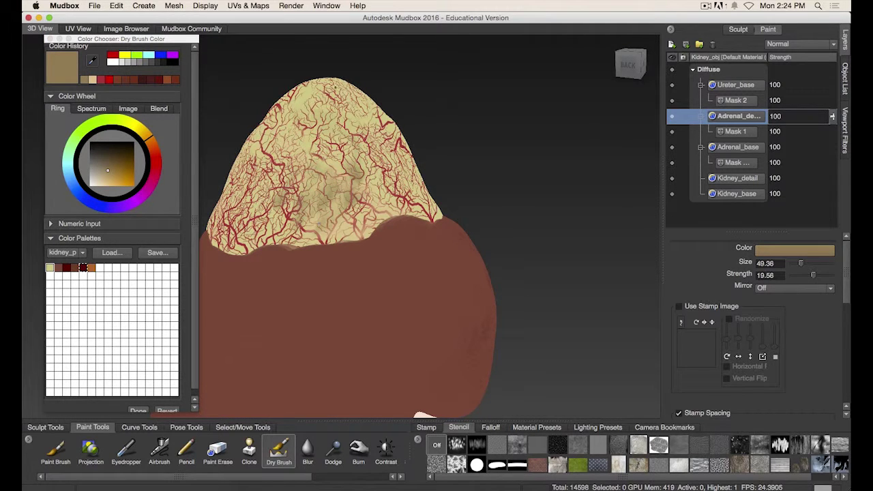
pyautogui.moveTo(409, 202)
pyautogui.keyDown('alt'); pyautogui.mouseDown()
pyautogui.moveTo(380, 191)
pyautogui.moveTo(385, 242)
pyautogui.moveTo(326, 187)
pyautogui.mouseUp(); pyautogui.keyUp('alt')
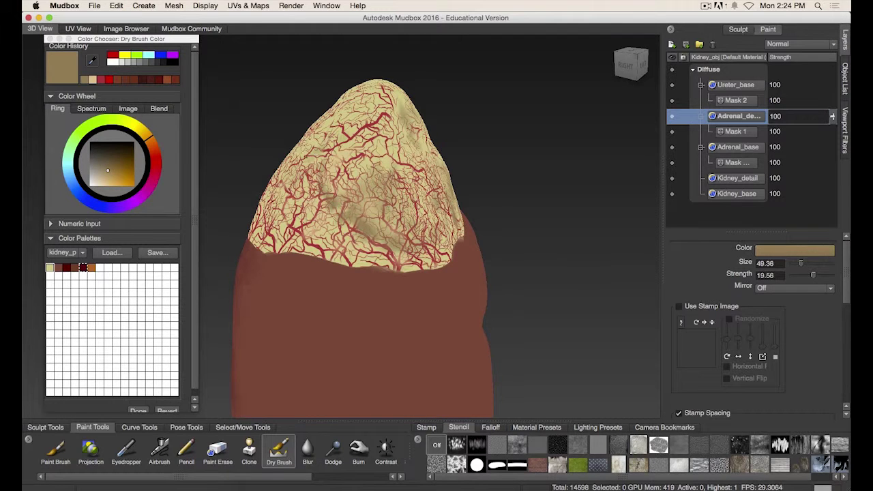
pyautogui.keyDown('alt'); pyautogui.moveTo(461, 140); pyautogui.dragTo(416, 116); pyautogui.keyUp('alt')
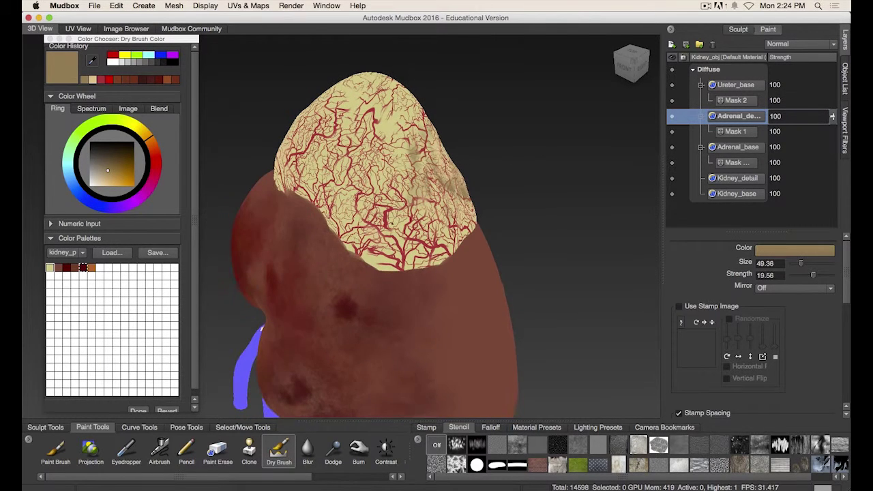
# Step: Continue the brown dry-brush mottling across the gland's front and around its left side toward the back
pyautogui.moveTo(403, 204); pyautogui.dragTo(365, 137)
pyautogui.moveTo(367, 188)
pyautogui.mouseDown()
pyautogui.moveTo(409, 239)
pyautogui.moveTo(341, 231)
pyautogui.mouseUp()
pyautogui.keyDown('alt'); pyautogui.moveTo(500, 171); pyautogui.dragTo(477, 205); pyautogui.keyUp('alt')
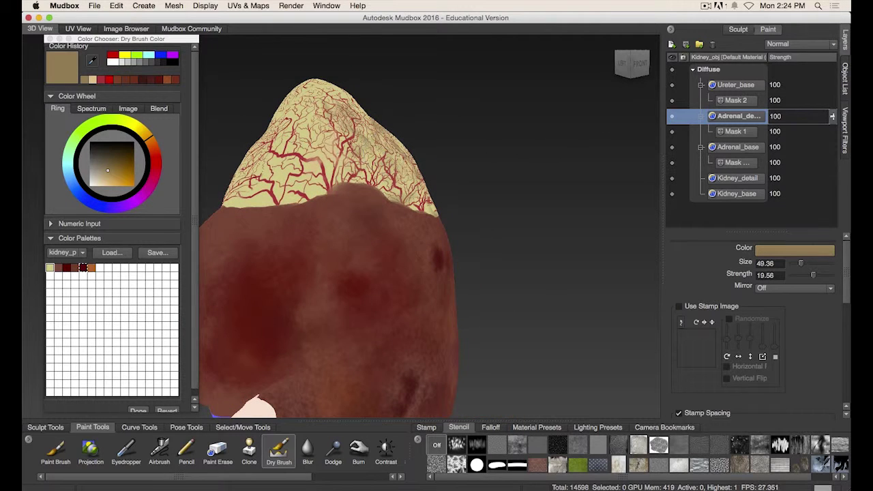
pyautogui.moveTo(320, 140)
pyautogui.mouseDown()
pyautogui.moveTo(294, 167)
pyautogui.moveTo(389, 194)
pyautogui.mouseUp()
pyautogui.moveTo(273, 170)
pyautogui.mouseDown()
pyautogui.moveTo(259, 197)
pyautogui.moveTo(272, 202)
pyautogui.mouseUp()
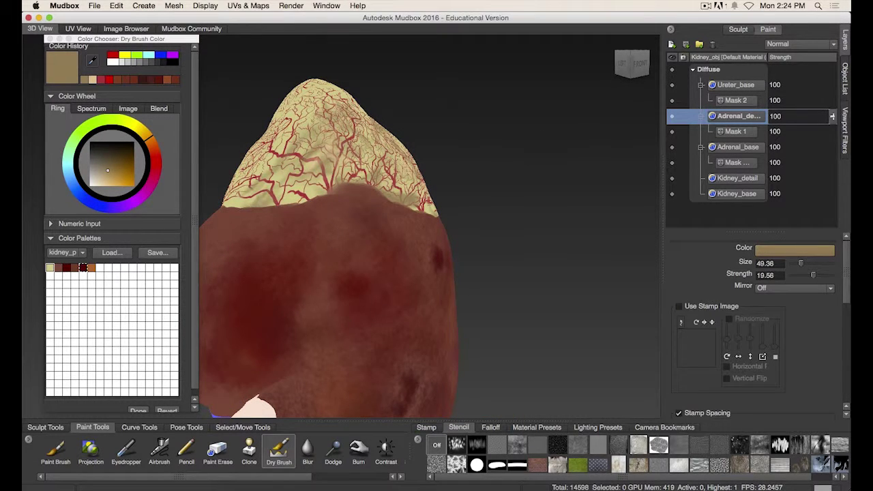
pyautogui.keyDown('alt'); pyautogui.moveTo(477, 170); pyautogui.dragTo(478, 205); pyautogui.keyUp('alt')
pyautogui.moveTo(286, 218); pyautogui.dragTo(341, 245)
pyautogui.moveTo(293, 191); pyautogui.dragTo(327, 231)
pyautogui.keyDown('alt'); pyautogui.moveTo(452, 263); pyautogui.dragTo(373, 186); pyautogui.keyUp('alt')
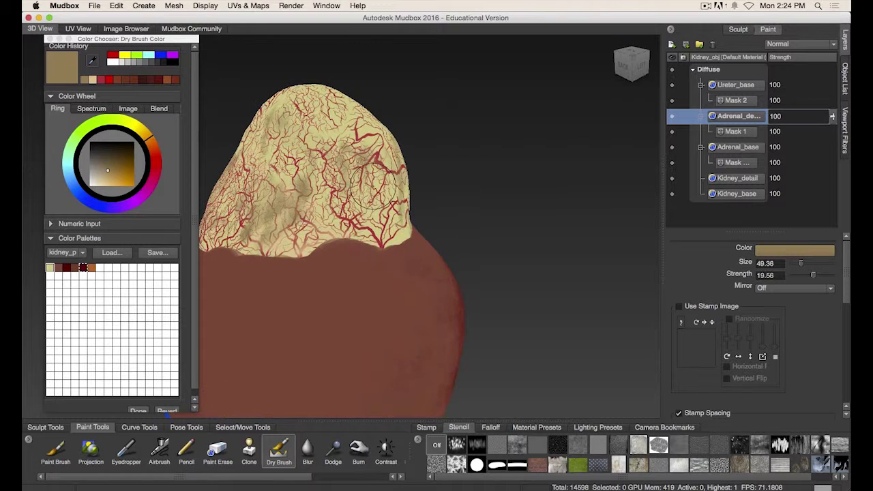
# Step: Lighten the brush color to a pale tan and dry-brush highlights over the darker patches on the gland's back
pyautogui.keyDown('alt'); pyautogui.moveTo(489, 178); pyautogui.dragTo(204, 207); pyautogui.keyUp('alt')
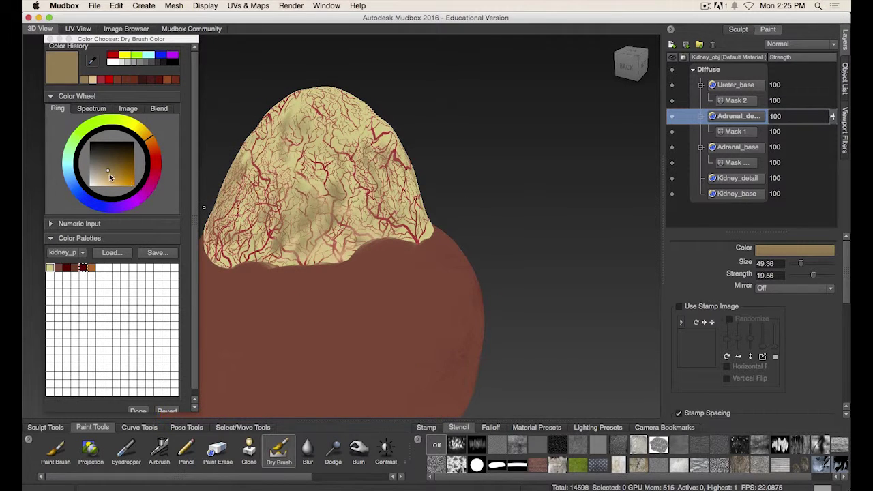
pyautogui.moveTo(109, 173); pyautogui.dragTo(103, 183)
pyautogui.moveTo(336, 184); pyautogui.dragTo(307, 211)
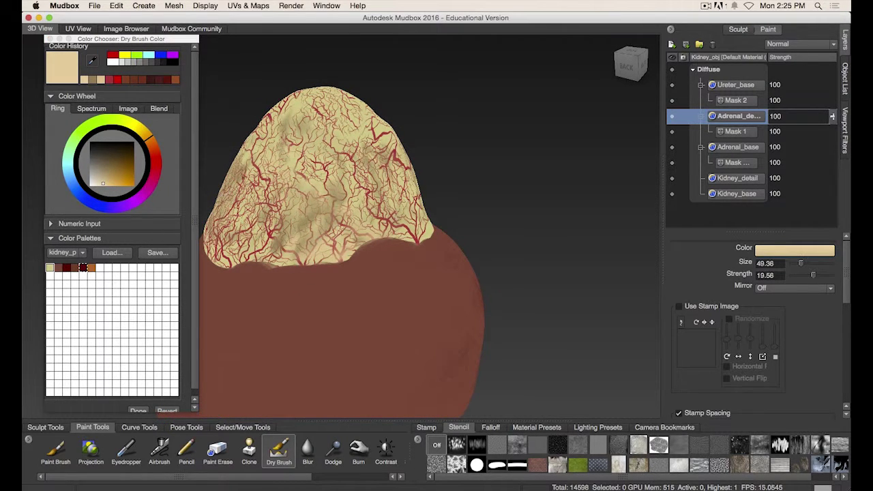
pyautogui.keyDown('alt'); pyautogui.moveTo(319, 147); pyautogui.dragTo(545, 257); pyautogui.keyUp('alt')
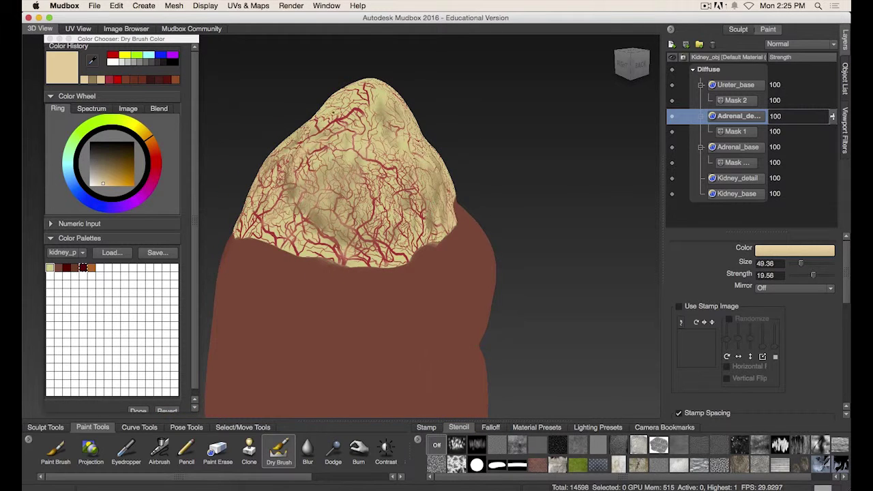
pyautogui.keyDown('alt'); pyautogui.moveTo(545, 257); pyautogui.dragTo(437, 204, button='right'); pyautogui.keyUp('alt')
# Step: Try blurring the vessels on the adrenal gland's lower front and undo the stroke
pyautogui.moveTo(436, 204)
pyautogui.keyDown('alt'); pyautogui.mouseDown()
pyautogui.moveTo(572, 214)
pyautogui.moveTo(539, 220)
pyautogui.mouseUp(); pyautogui.keyUp('alt')
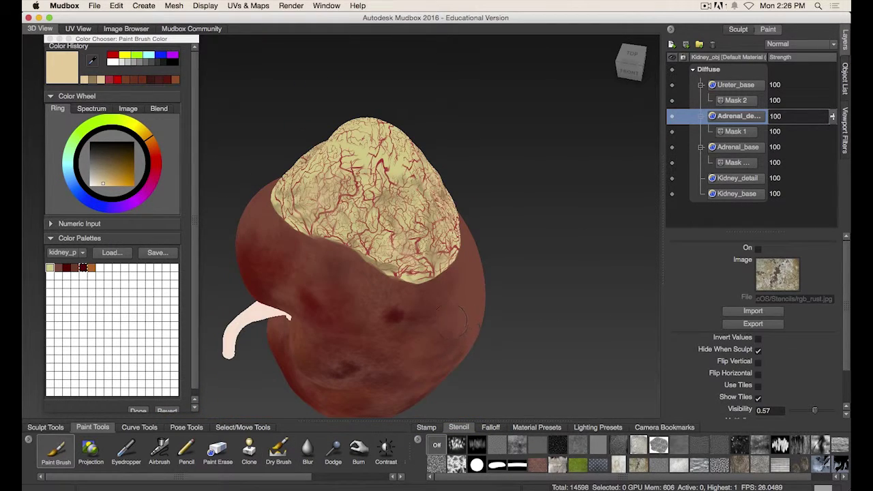
pyautogui.keyDown('alt'); pyautogui.moveTo(500, 287); pyautogui.dragTo(510, 264); pyautogui.keyUp('alt')
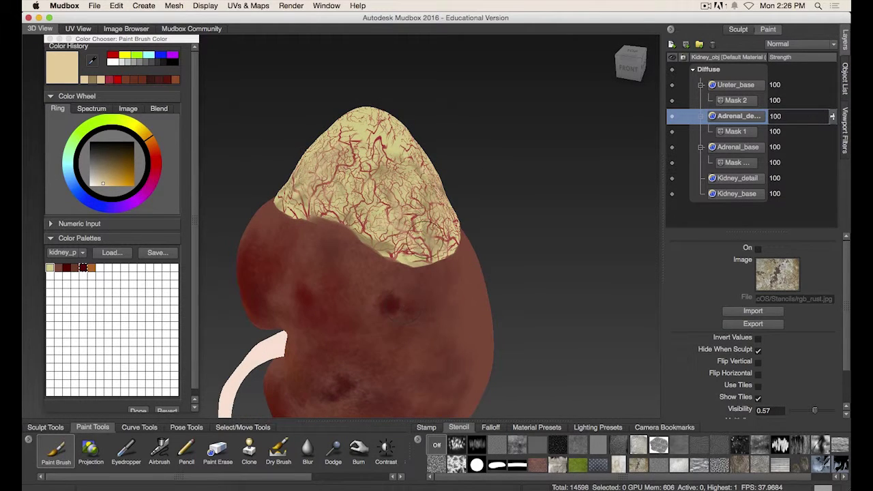
pyautogui.keyDown('alt'); pyautogui.moveTo(523, 256); pyautogui.dragTo(453, 221); pyautogui.keyUp('alt')
pyautogui.keyDown('alt'); pyautogui.moveTo(453, 221); pyautogui.dragTo(684, 211, button='right'); pyautogui.keyUp('alt')
pyautogui.keyDown('alt'); pyautogui.moveTo(500, 224); pyautogui.dragTo(485, 212, button='middle'); pyautogui.keyUp('alt')
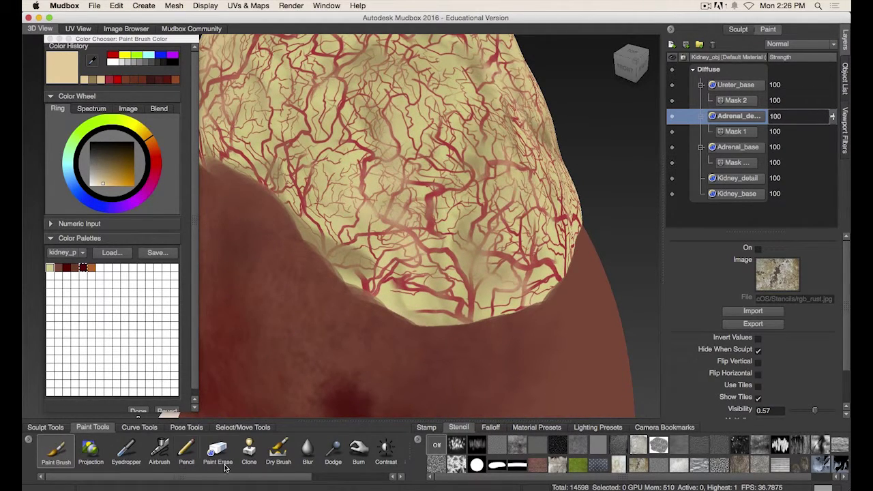
pyautogui.hscroll(2, 308, 471)
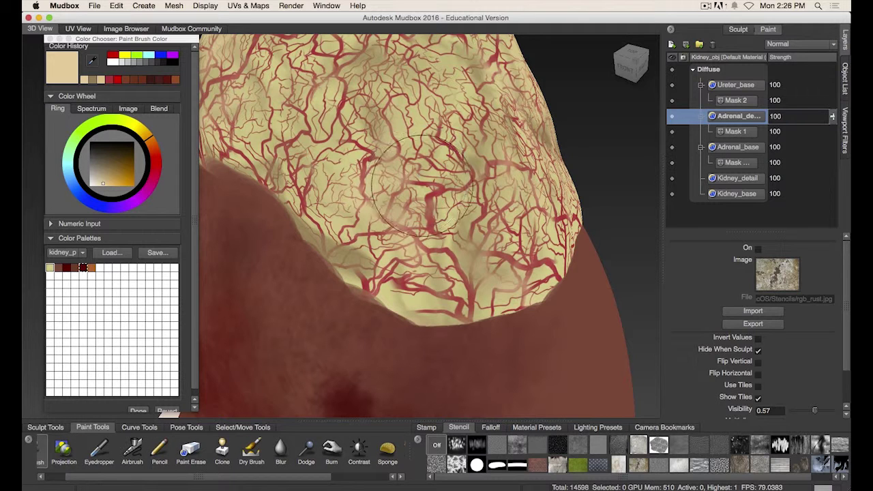
pyautogui.moveTo(420, 184); pyautogui.dragTo(442, 243)
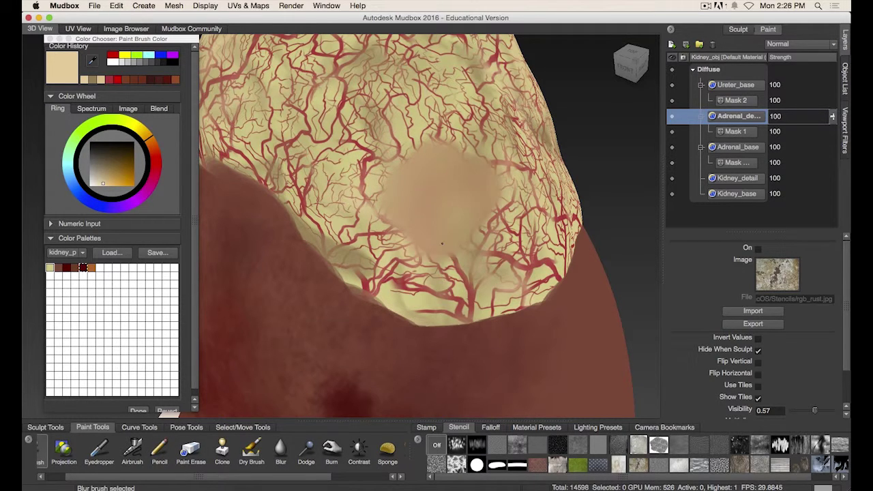
pyautogui.press('super+z')
pyautogui.press('super+z')
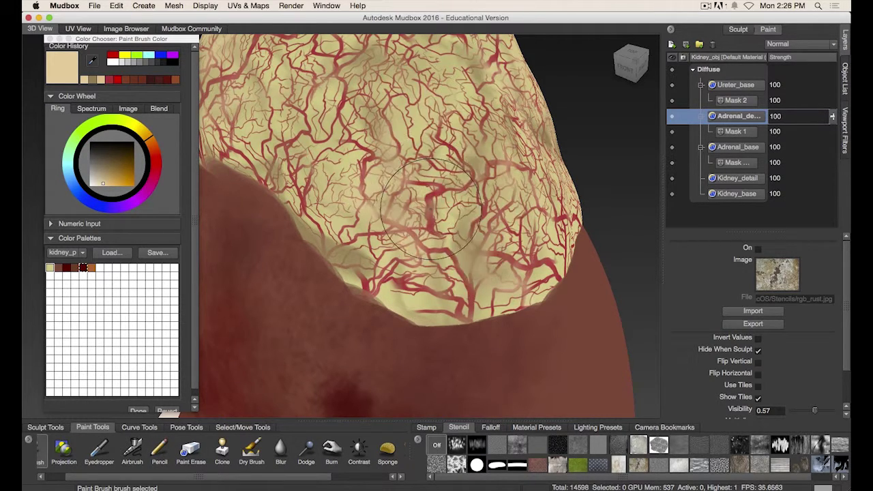
# Step: Set the Blur brush's strength to 8.72 and return to the Paint Brush
pyautogui.click(280, 452)
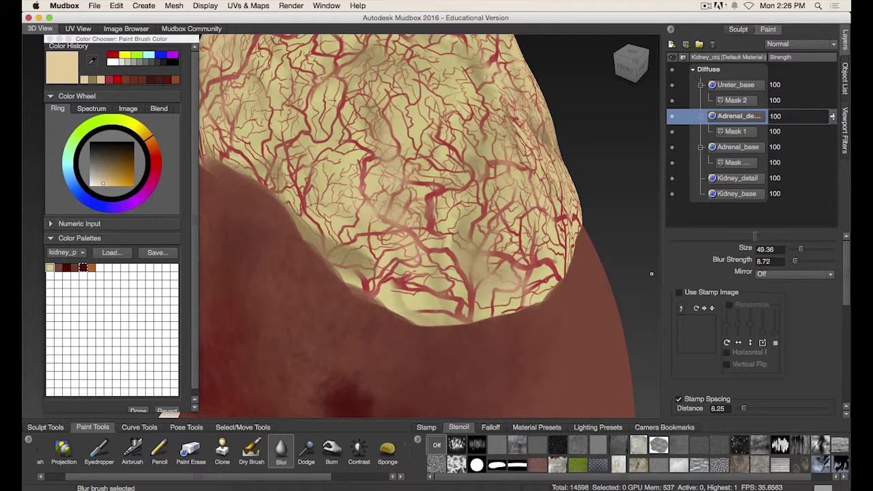
pyautogui.moveTo(471, 122)
pyautogui.mouseDown()
pyautogui.moveTo(423, 171)
pyautogui.moveTo(360, 283)
pyautogui.mouseUp()
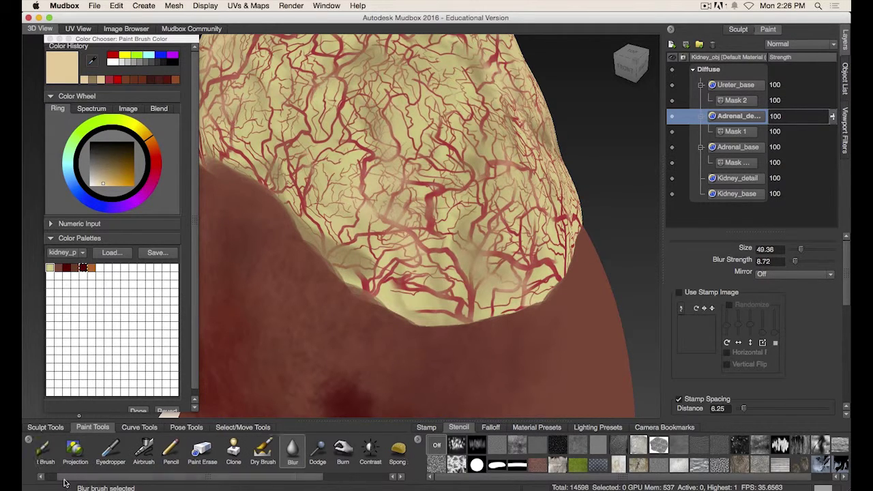
pyautogui.hscroll(-2, 89, 457)
pyautogui.click(56, 450)
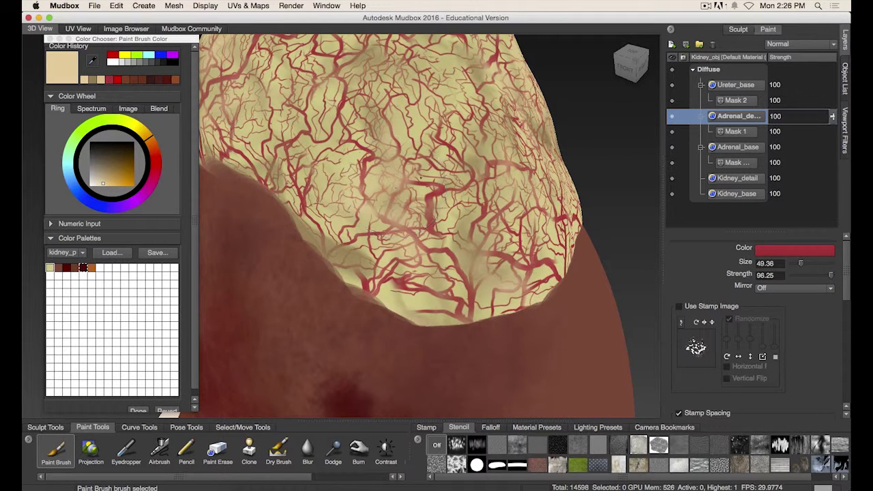
# Step: Softly blur the vessels on the adrenal gland's lower front and around toward its right side
pyautogui.keyDown('shift'); pyautogui.moveTo(402, 189); pyautogui.dragTo(418, 217); pyautogui.keyUp('shift')
pyautogui.keyDown('shift'); pyautogui.moveTo(469, 230); pyautogui.dragTo(455, 175); pyautogui.keyUp('shift')
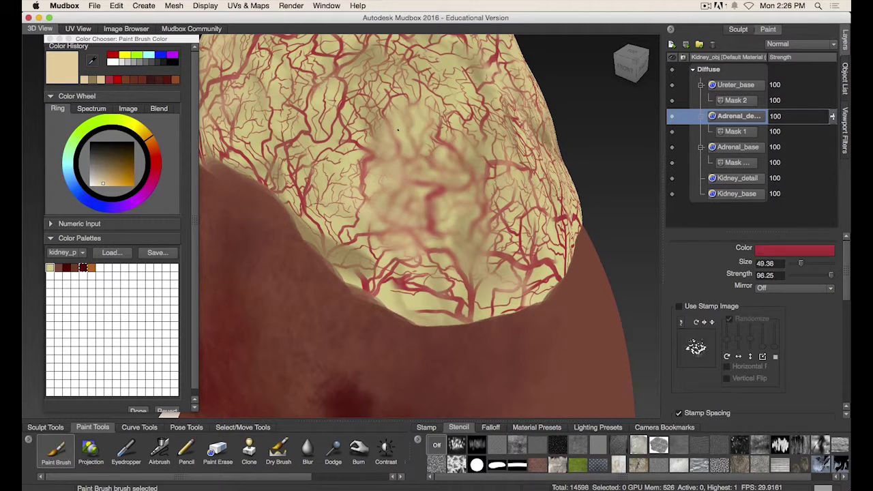
pyautogui.press('shift')
pyautogui.keyDown('alt'); pyautogui.moveTo(606, 194); pyautogui.dragTo(520, 197); pyautogui.keyUp('alt')
pyautogui.keyDown('shift'); pyautogui.moveTo(413, 195); pyautogui.dragTo(439, 215); pyautogui.keyUp('shift')
pyautogui.keyDown('shift'); pyautogui.moveTo(415, 122); pyautogui.dragTo(414, 150); pyautogui.keyUp('shift')
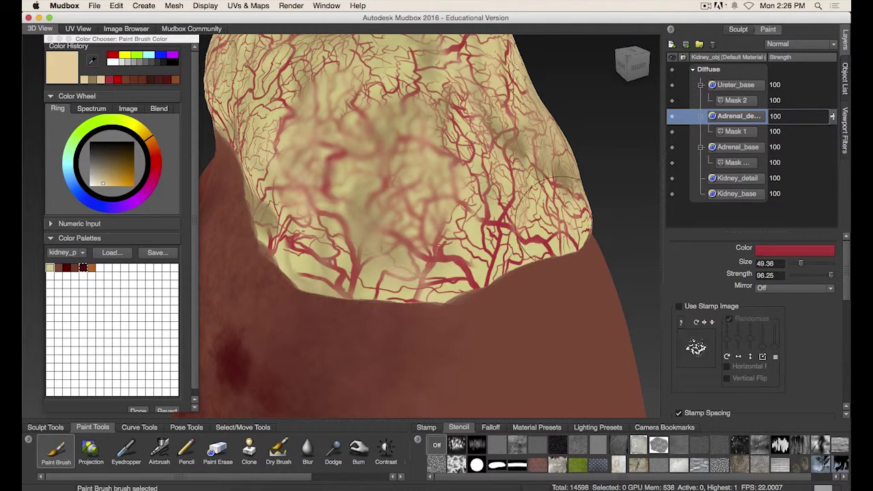
pyautogui.keyDown('alt'); pyautogui.moveTo(553, 189); pyautogui.dragTo(394, 155, button='middle'); pyautogui.keyUp('alt')
pyautogui.keyDown('alt'); pyautogui.moveTo(393, 154); pyautogui.dragTo(295, 221, button='right'); pyautogui.keyUp('alt')
pyautogui.press('shift')
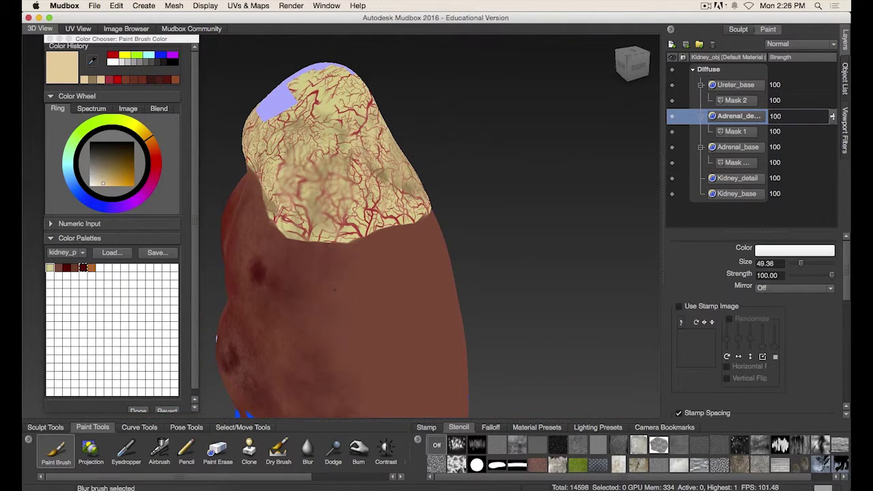
pyautogui.keyDown('alt'); pyautogui.moveTo(485, 201); pyautogui.dragTo(539, 212); pyautogui.keyUp('alt')
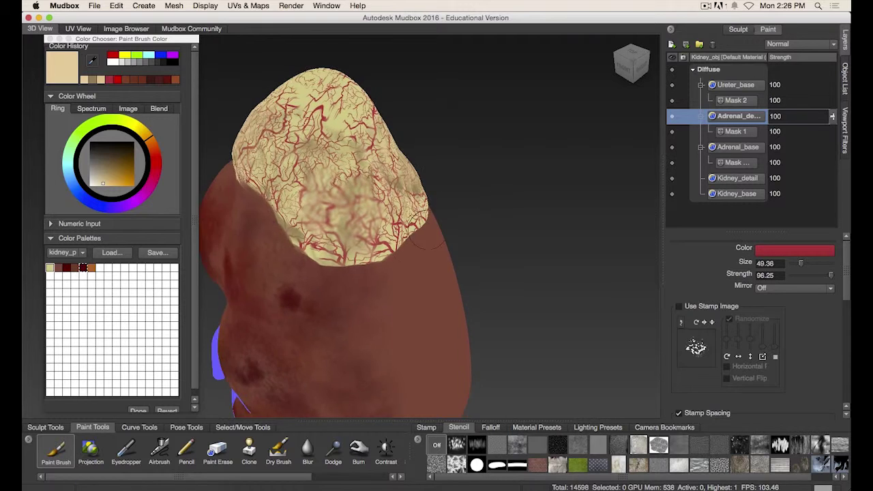
# Step: Undo the latest blur strokes on the vessels across the adrenal gland's lower front
pyautogui.keyDown('alt'); pyautogui.moveTo(477, 204); pyautogui.dragTo(552, 205, button='right'); pyautogui.keyUp('alt')
pyautogui.press('super+z')
pyautogui.press('super+z')
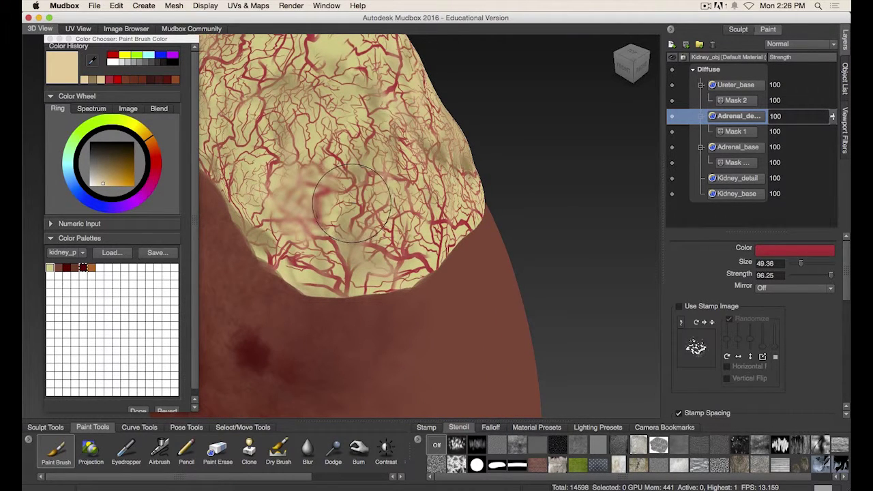
pyautogui.press('super+z')
pyautogui.press('super+z')
pyautogui.keyDown('alt'); pyautogui.moveTo(354, 202); pyautogui.dragTo(396, 204); pyautogui.keyUp('alt')
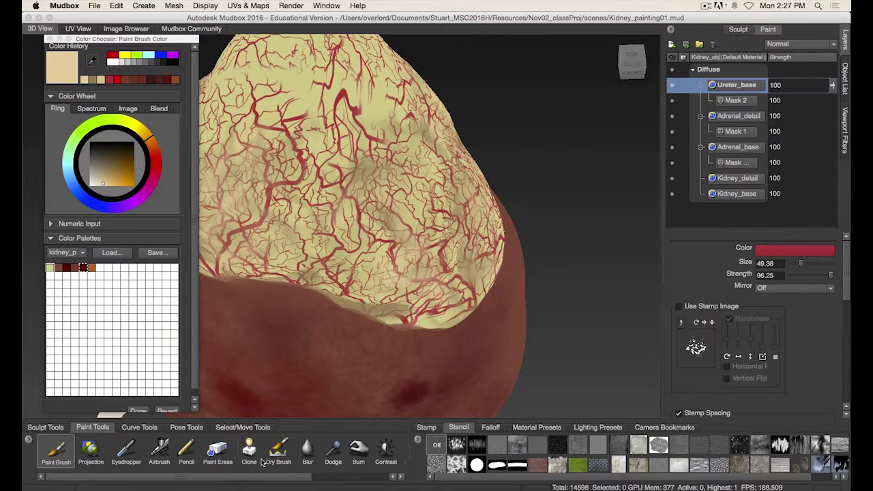
# Step: Switch to Finder and open the Kidney_painting01-files folder inside scenes
pyautogui.click(240, 487)
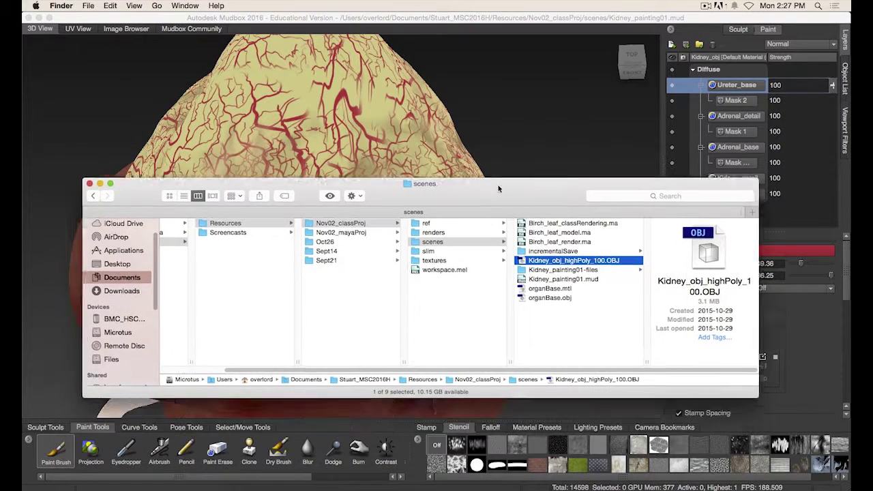
pyautogui.click(553, 256)
pyautogui.moveTo(549, 260); pyautogui.dragTo(491, 174)
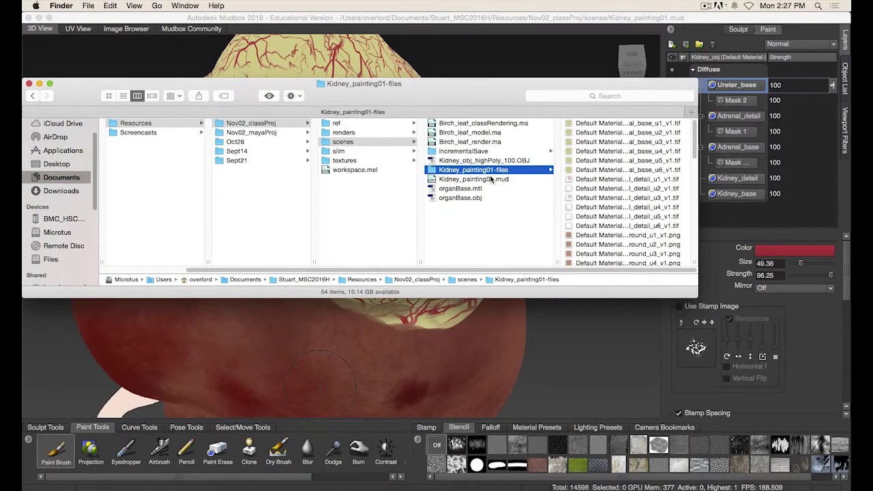
# Step: Look through the list of texture files saved in Kidney_painting01-files, widening the window to read their names
pyautogui.moveTo(693, 151); pyautogui.dragTo(699, 170)
pyautogui.scroll(5, 633, 148)
pyautogui.moveTo(694, 138); pyautogui.dragTo(675, 122)
pyautogui.moveTo(694, 156); pyautogui.dragTo(699, 128)
pyautogui.moveTo(697, 252); pyautogui.dragTo(721, 253)
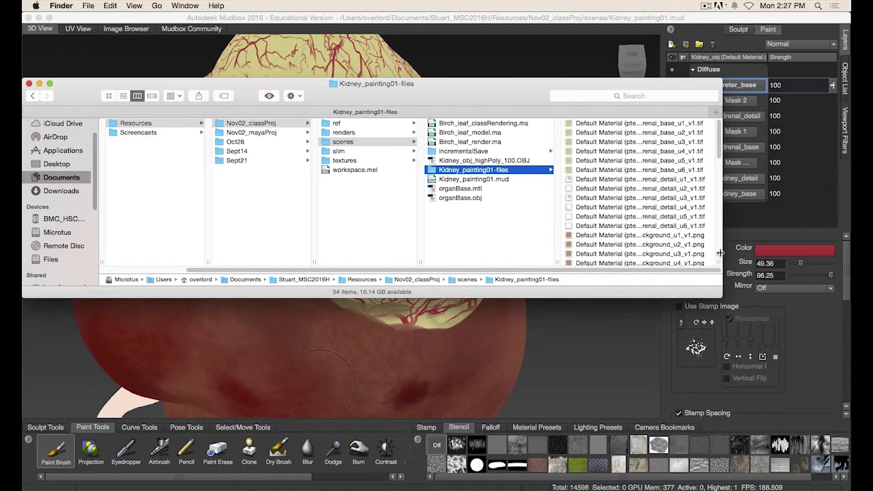
pyautogui.moveTo(718, 145)
pyautogui.mouseDown()
pyautogui.moveTo(717, 238)
pyautogui.moveTo(721, 133)
pyautogui.mouseUp()
pyautogui.moveTo(719, 146)
pyautogui.mouseDown()
pyautogui.moveTo(720, 236)
pyautogui.moveTo(731, 139)
pyautogui.mouseUp()
# Step: Preview the Mask 1_u6_v1.tif and Mask 2_u4_v1.tif texture images
pyautogui.press('Down')
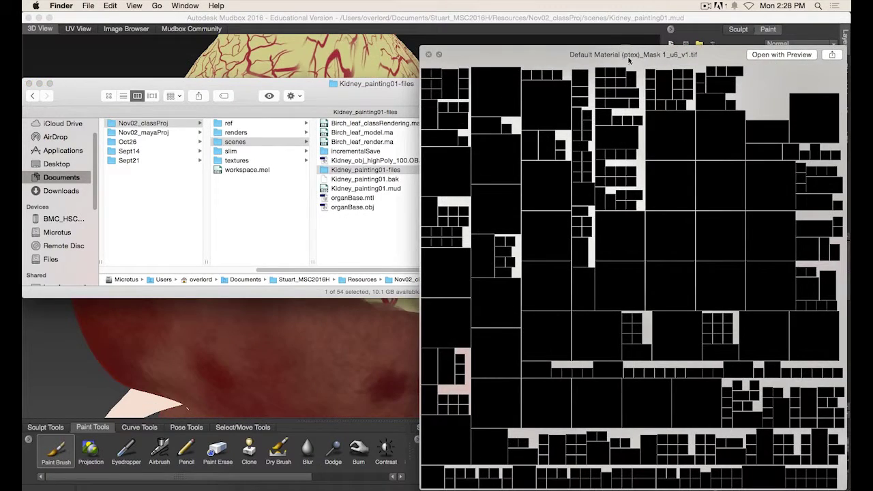
pyautogui.moveTo(628, 60); pyautogui.dragTo(526, 42)
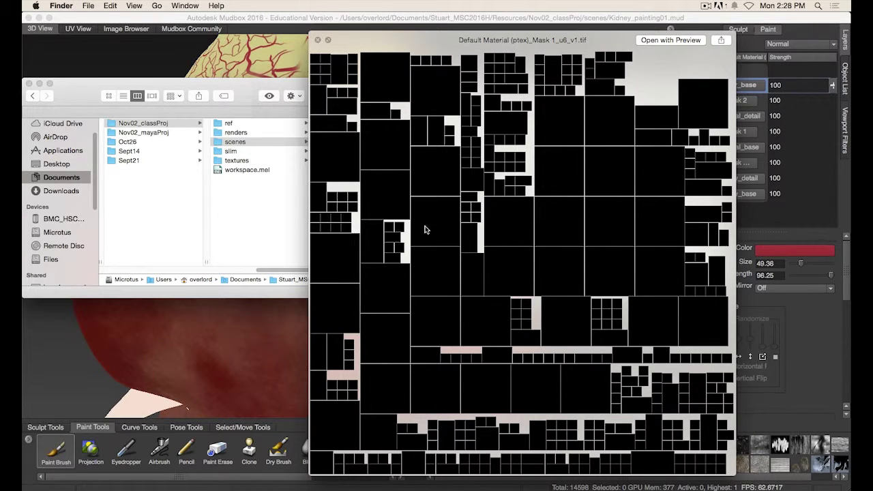
pyautogui.click(320, 42)
pyautogui.click(547, 227)
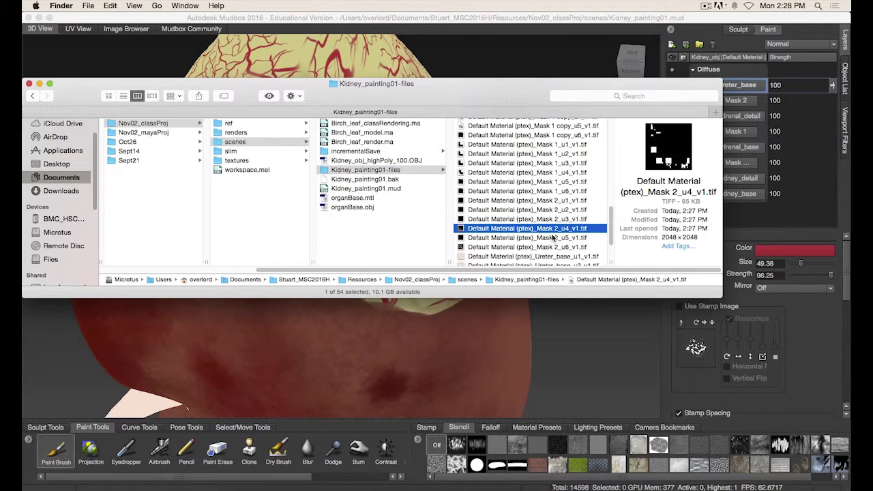
pyautogui.press('space')
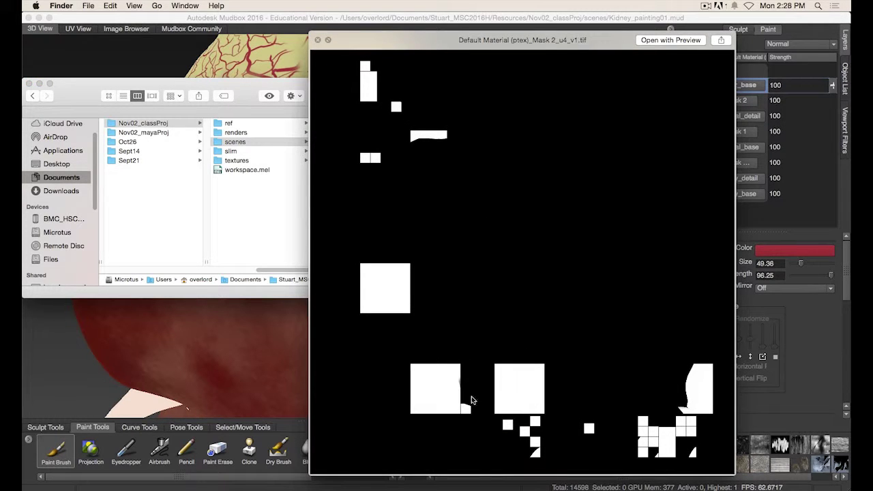
pyautogui.click(317, 41)
# Step: Preview the Kidney_detail_u3_v1.tif texture image and close the preview
pyautogui.scroll(-3, 611, 245)
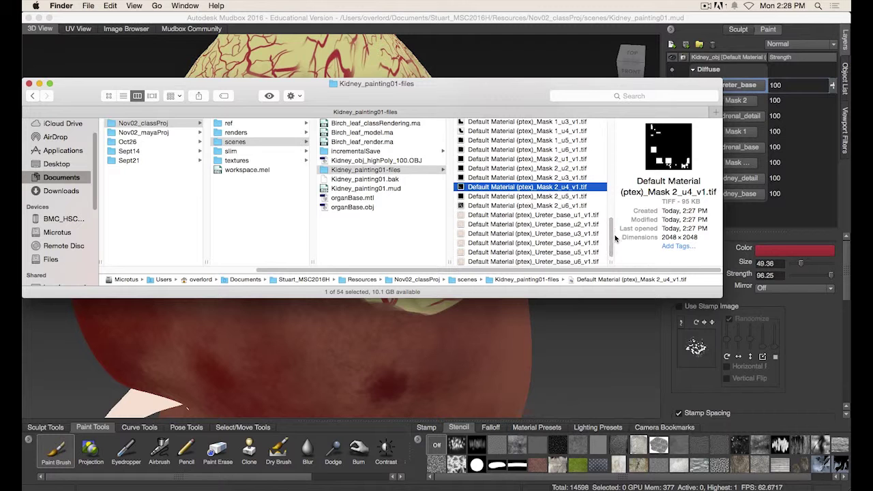
pyautogui.scroll(5, 614, 204)
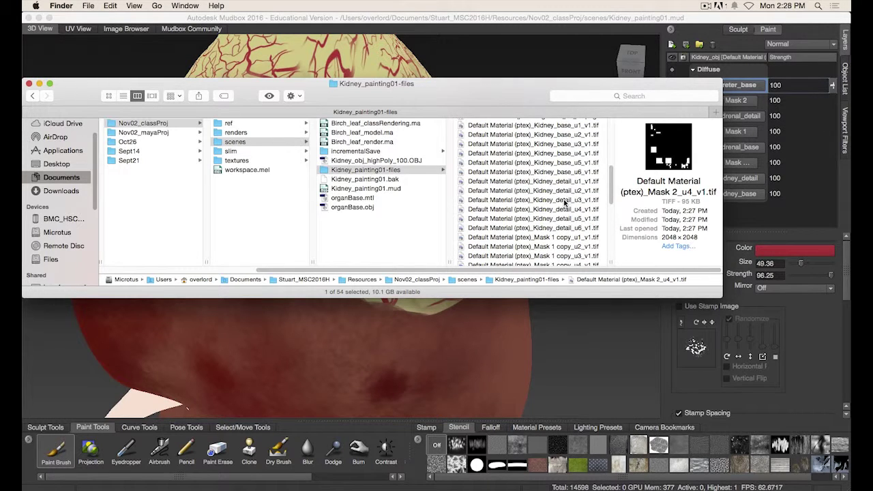
pyautogui.click(572, 200)
pyautogui.press('space')
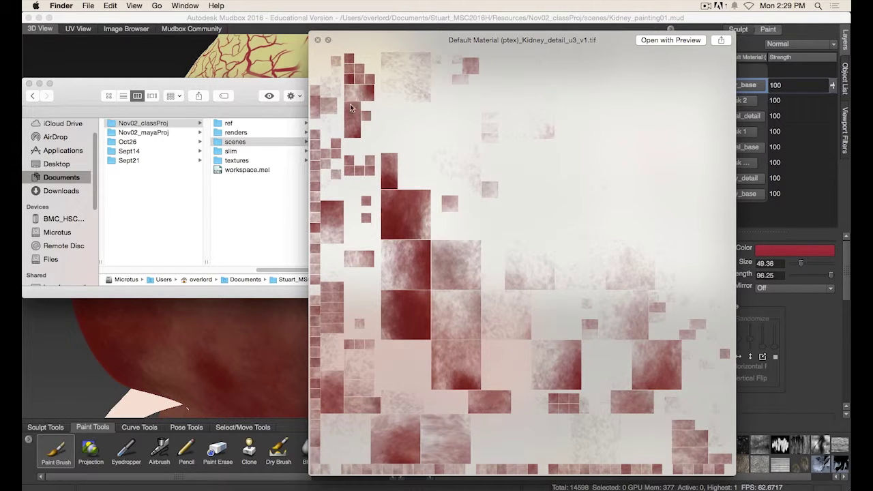
pyautogui.click(318, 41)
# Step: Switch back to Mudbox and create a Ptex paint layer named Ureter_detail in the Diffuse channel
pyautogui.press('super+Tab')
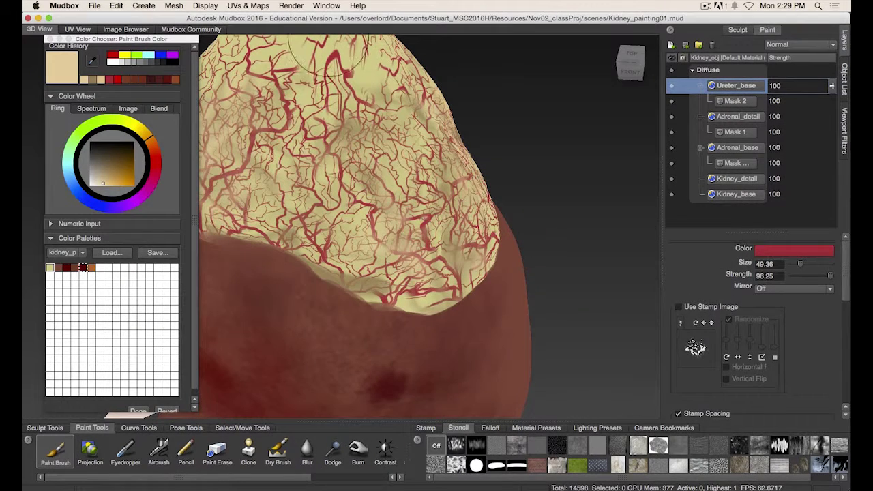
pyautogui.click(671, 45)
pyautogui.moveTo(436, 222); pyautogui.dragTo(356, 236)
pyautogui.write('Ureter_detail')
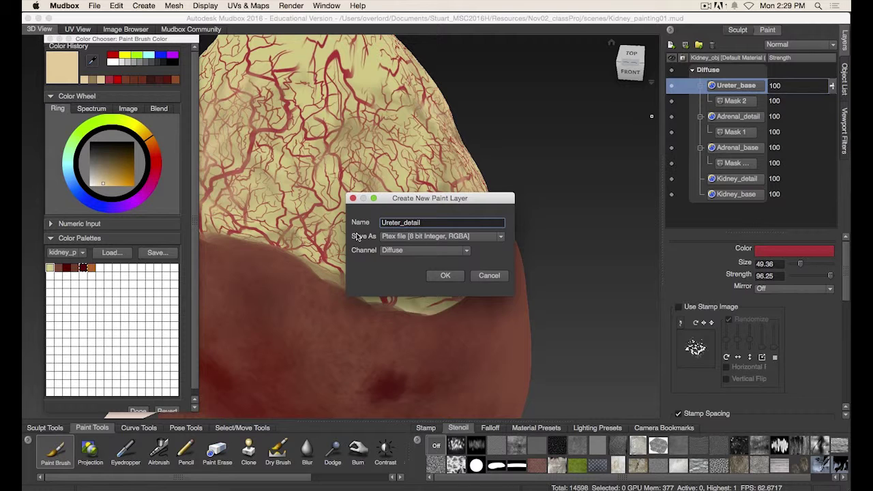
pyautogui.click(446, 275)
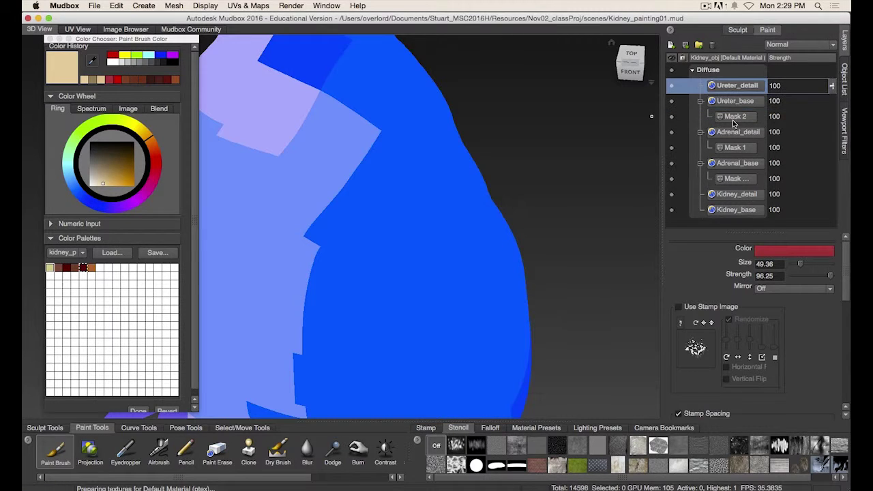
# Step: Duplicate Mask 2 under Ureter_base and move the original Mask 2 onto the Ureter_detail layer
pyautogui.rightClick(739, 117)
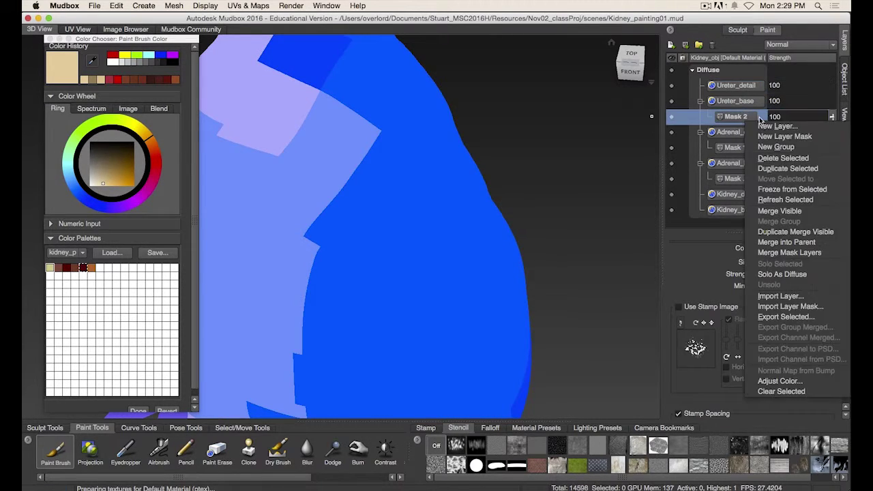
pyautogui.click(786, 168)
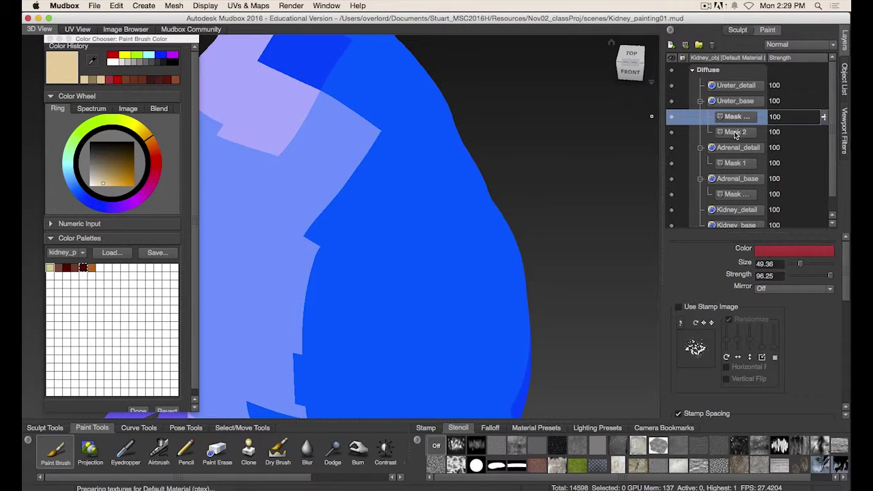
pyautogui.click(739, 134)
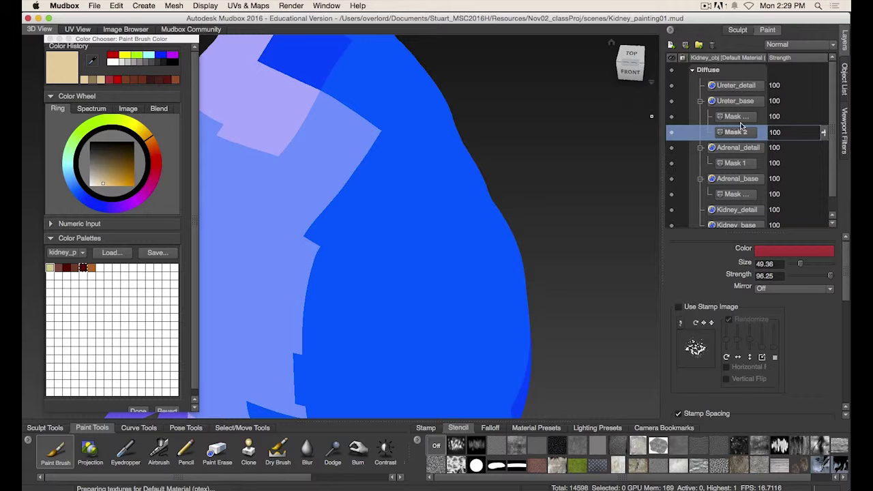
pyautogui.moveTo(742, 128); pyautogui.dragTo(734, 90)
# Step: Make Ureter_detail the active layer and sample a dusky pink brush color from the kidney reference image
pyautogui.press('a')
pyautogui.keyDown('alt'); pyautogui.moveTo(423, 259); pyautogui.dragTo(587, 273); pyautogui.keyUp('alt')
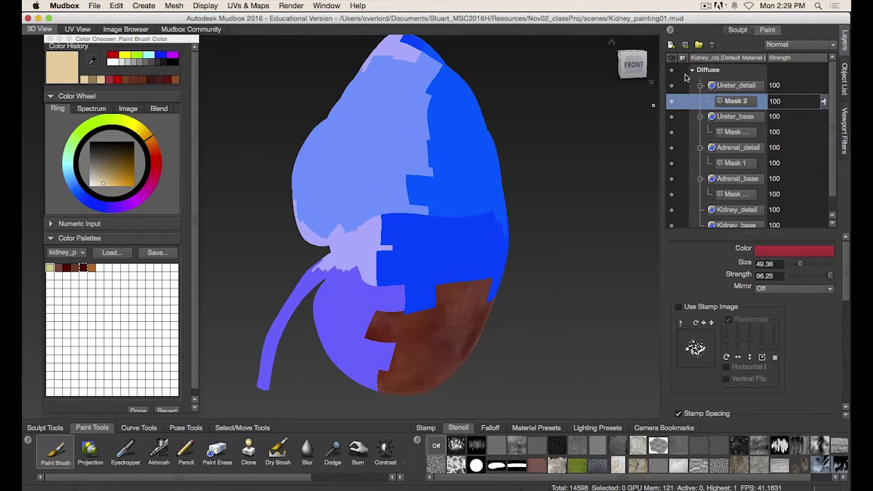
pyautogui.click(722, 86)
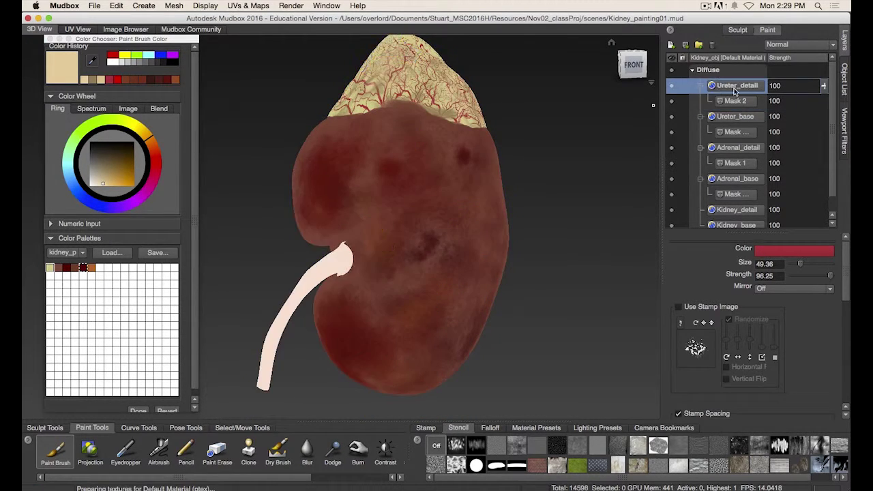
pyautogui.moveTo(566, 233)
pyautogui.keyDown('alt'); pyautogui.mouseDown()
pyautogui.moveTo(566, 307)
pyautogui.moveTo(547, 232)
pyautogui.moveTo(576, 235)
pyautogui.mouseUp(); pyautogui.keyUp('alt')
pyautogui.keyDown('alt'); pyautogui.moveTo(555, 223); pyautogui.dragTo(551, 300, button='right'); pyautogui.keyUp('alt')
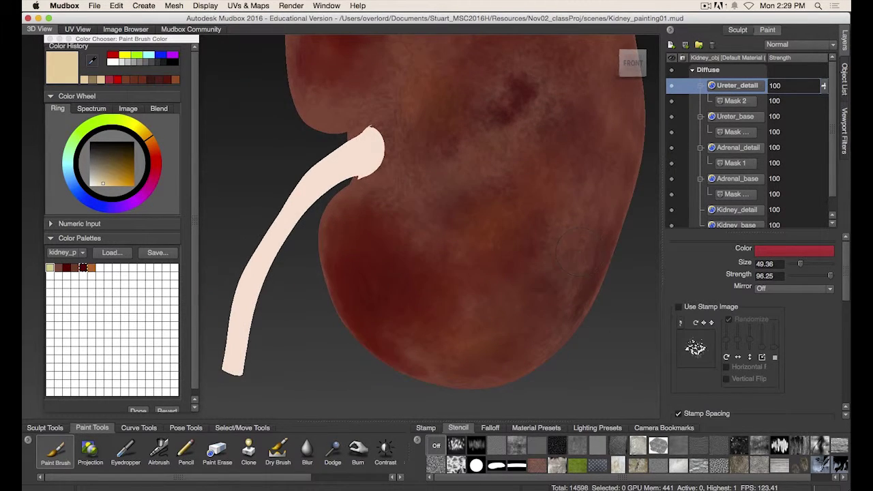
pyautogui.click(129, 109)
pyautogui.moveTo(96, 158); pyautogui.dragTo(24, 160)
pyautogui.moveTo(122, 127); pyautogui.dragTo(96, 144)
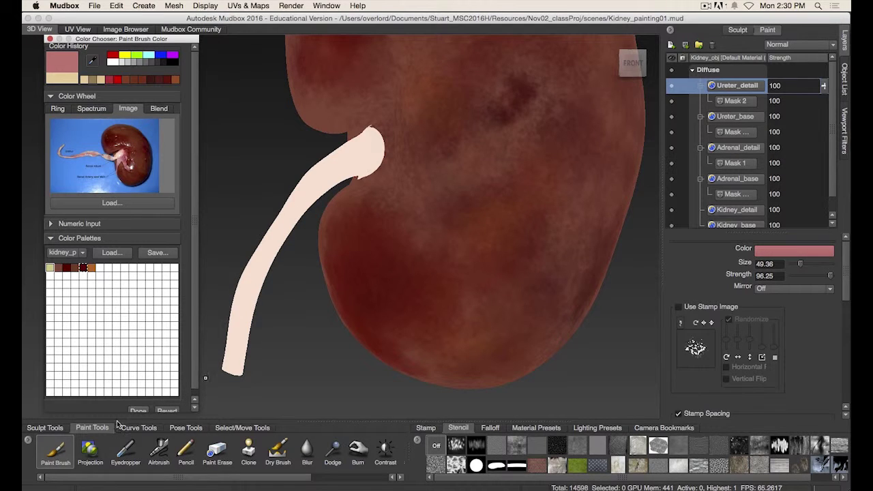
# Step: Enable the stamp image for the Paint Brush and choose the cloudy white splatter stamp
pyautogui.click(678, 306)
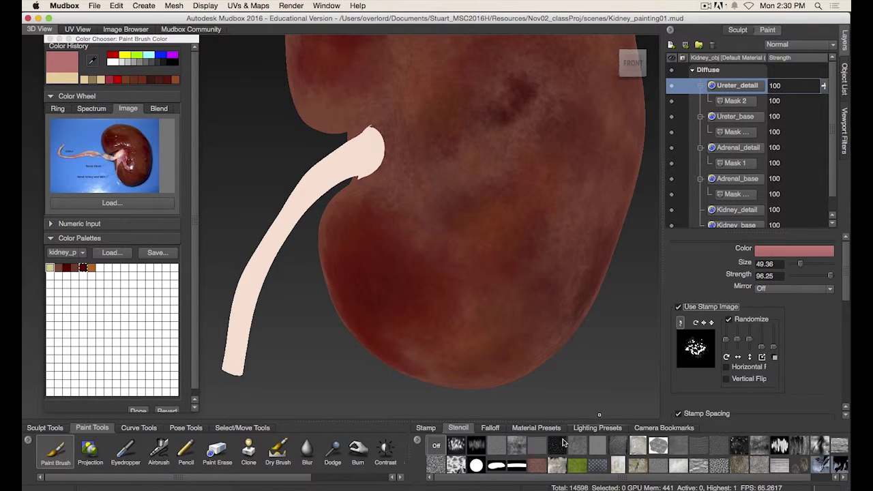
pyautogui.click(425, 428)
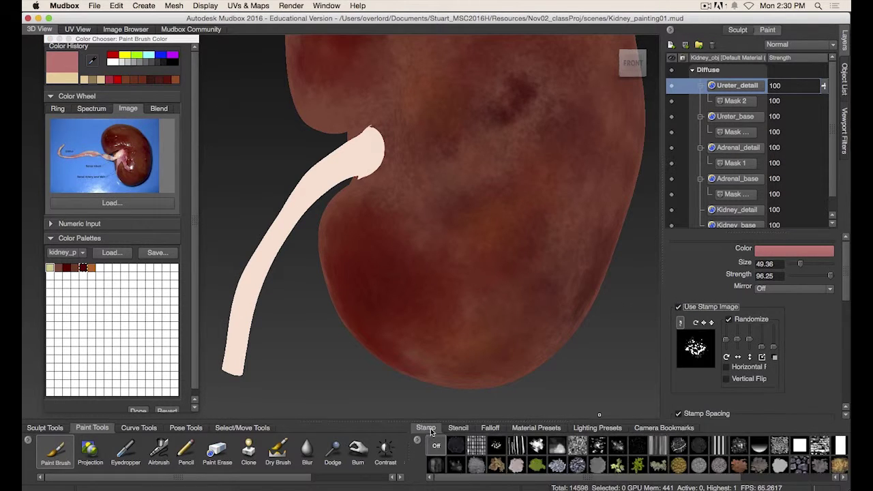
pyautogui.click(537, 445)
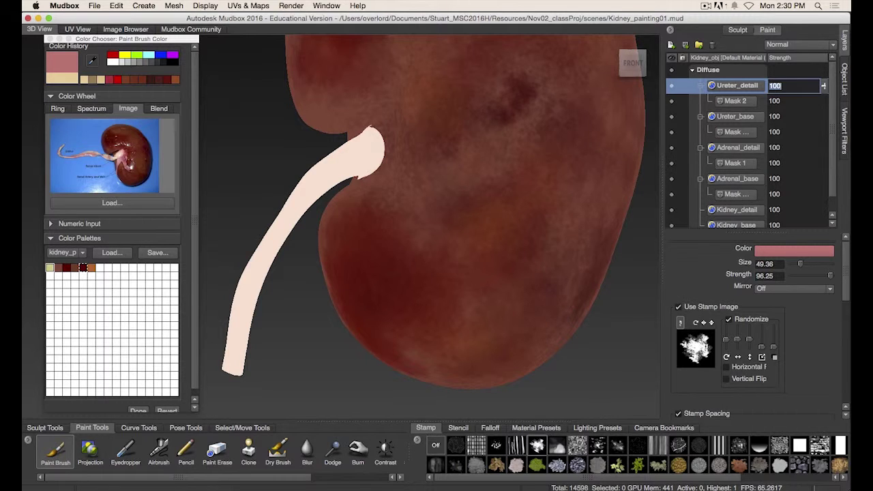
# Step: Paint mottled pink patches along the front and back of the ureter at strength 4.77
pyautogui.moveTo(273, 220)
pyautogui.mouseDown()
pyautogui.moveTo(232, 362)
pyautogui.moveTo(259, 246)
pyautogui.moveTo(354, 147)
pyautogui.moveTo(361, 193)
pyautogui.mouseUp()
pyautogui.moveTo(360, 145); pyautogui.dragTo(346, 186)
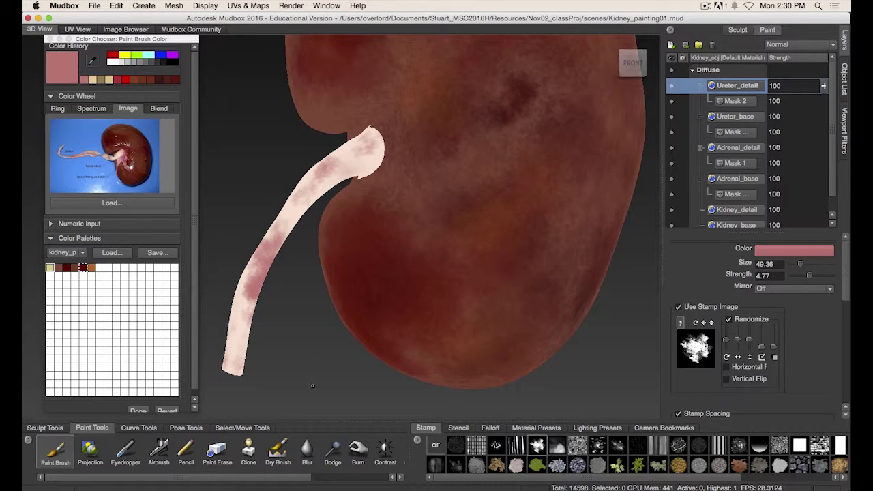
pyautogui.keyDown('alt'); pyautogui.moveTo(312, 386); pyautogui.dragTo(540, 362); pyautogui.keyUp('alt')
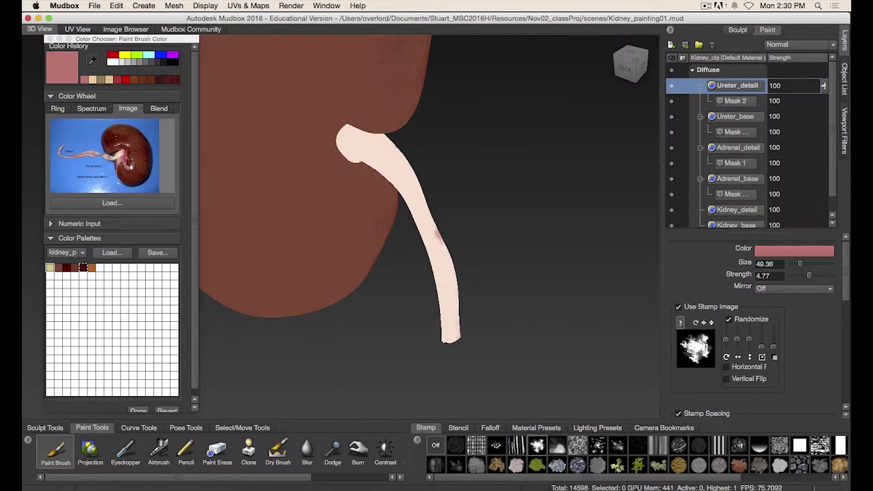
pyautogui.moveTo(419, 205)
pyautogui.mouseDown()
pyautogui.moveTo(439, 267)
pyautogui.moveTo(386, 236)
pyautogui.mouseUp()
# Step: Switch the viewport from flat display to lit shading
pyautogui.press('space')
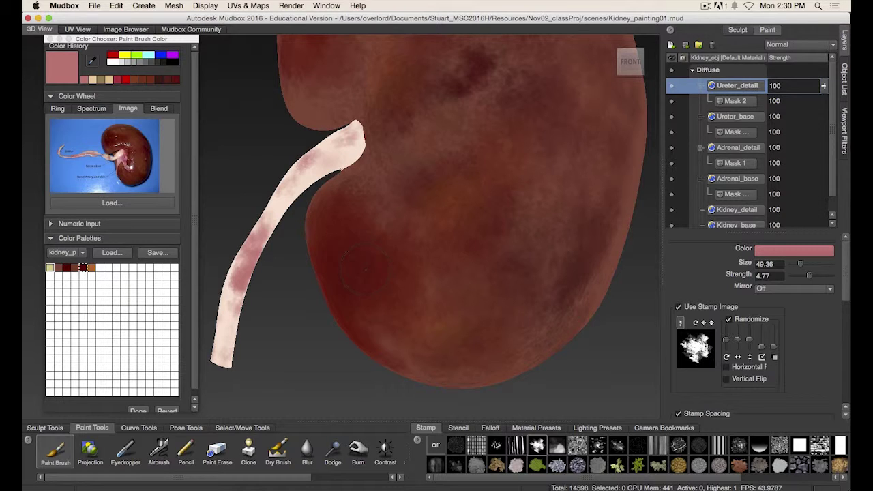
pyautogui.press('space')
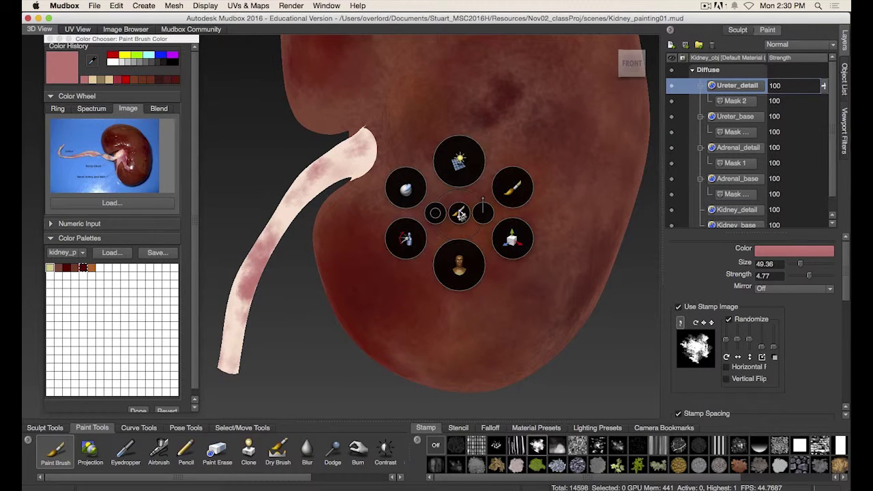
pyautogui.click(436, 146)
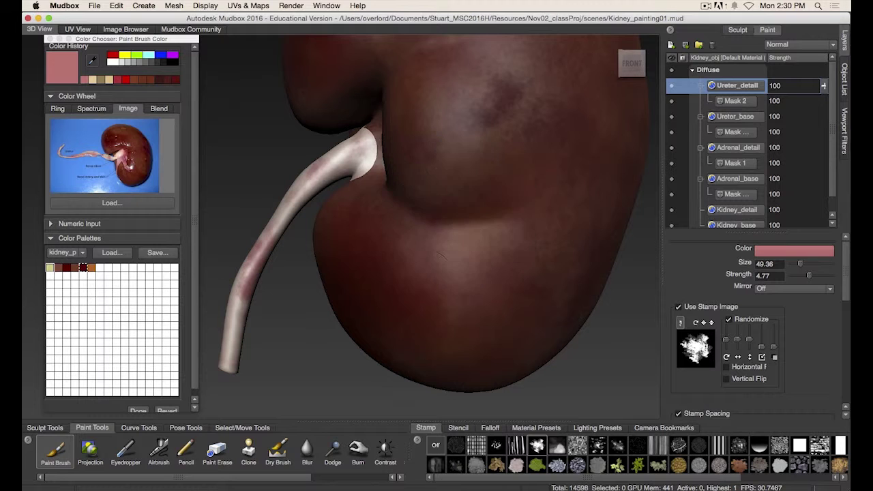
# Step: Examine the painted ureter under lighting, up close and from several angles
pyautogui.keyDown('alt'); pyautogui.moveTo(303, 367); pyautogui.dragTo(324, 380); pyautogui.keyUp('alt')
pyautogui.keyDown('alt'); pyautogui.moveTo(323, 380); pyautogui.dragTo(323, 411, button='middle'); pyautogui.keyUp('alt')
pyautogui.keyDown('alt'); pyautogui.moveTo(323, 411); pyautogui.dragTo(219, 329, button='right'); pyautogui.keyUp('alt')
pyautogui.moveTo(368, 273)
pyautogui.keyDown('alt'); pyautogui.mouseDown()
pyautogui.moveTo(354, 222)
pyautogui.moveTo(423, 280)
pyautogui.moveTo(375, 283)
pyautogui.moveTo(368, 255)
pyautogui.mouseUp(); pyautogui.keyUp('alt')
pyautogui.keyDown('alt'); pyautogui.moveTo(293, 355); pyautogui.dragTo(402, 284, button='right'); pyautogui.keyUp('alt')
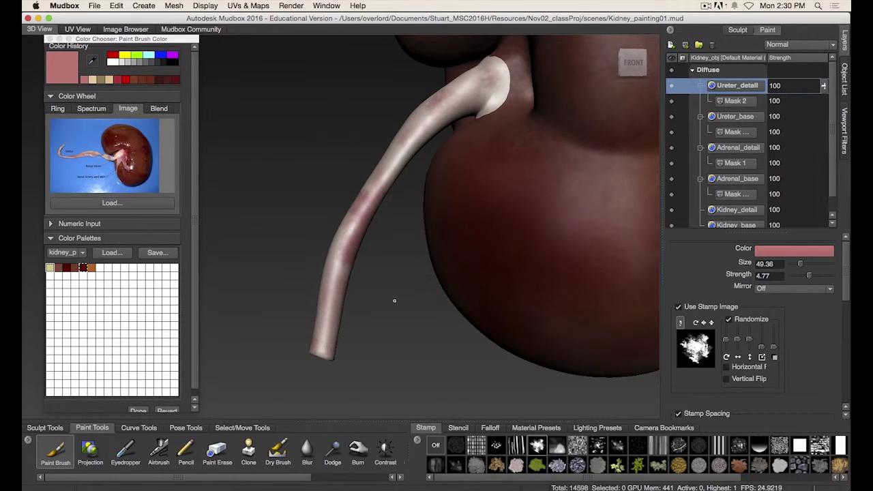
pyautogui.keyDown('alt'); pyautogui.moveTo(394, 298); pyautogui.dragTo(340, 228); pyautogui.keyUp('alt')
pyautogui.keyDown('alt'); pyautogui.moveTo(330, 314); pyautogui.dragTo(316, 303, button='right'); pyautogui.keyUp('alt')
pyautogui.keyDown('alt'); pyautogui.moveTo(321, 317); pyautogui.dragTo(332, 329); pyautogui.keyUp('alt')
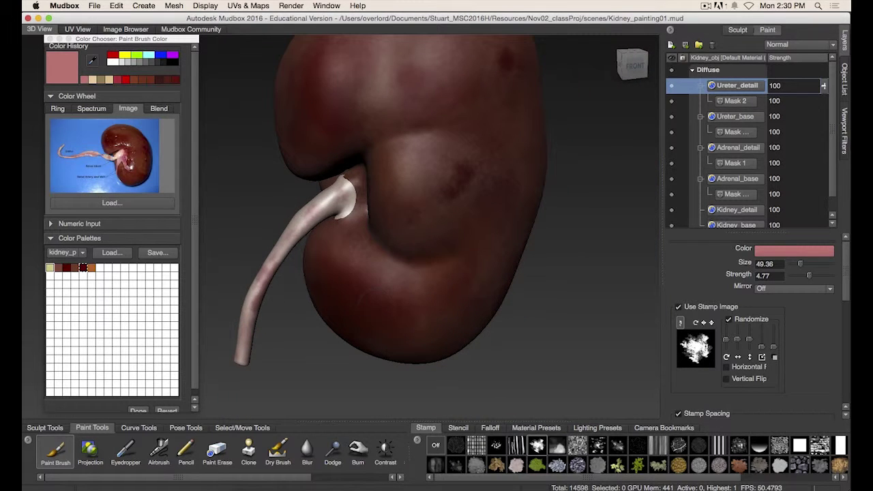
# Step: Sample a reddish brown from the kidney's upper front with the Eyedropper and return to the Paint Brush
pyautogui.press('3')
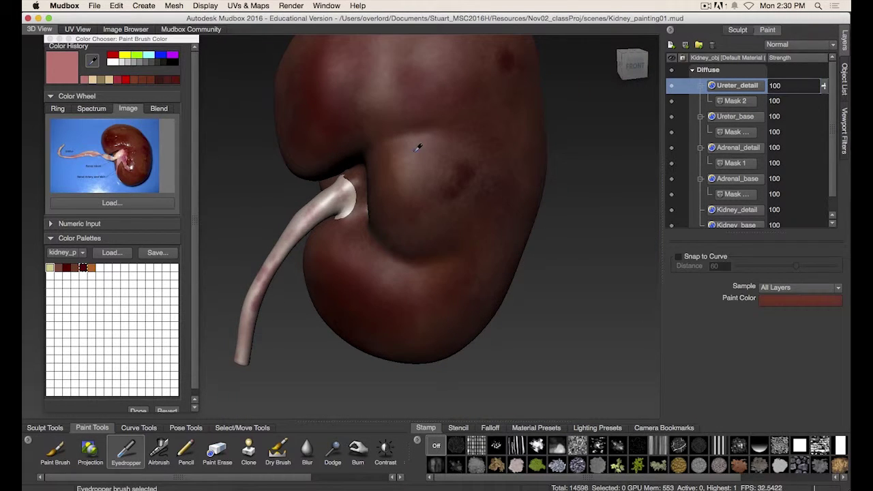
pyautogui.moveTo(411, 107); pyautogui.dragTo(387, 86)
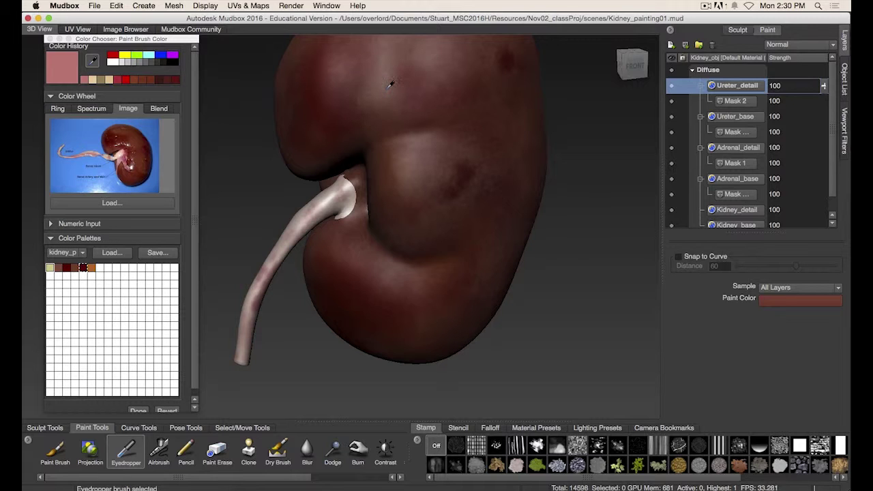
pyautogui.press('1')
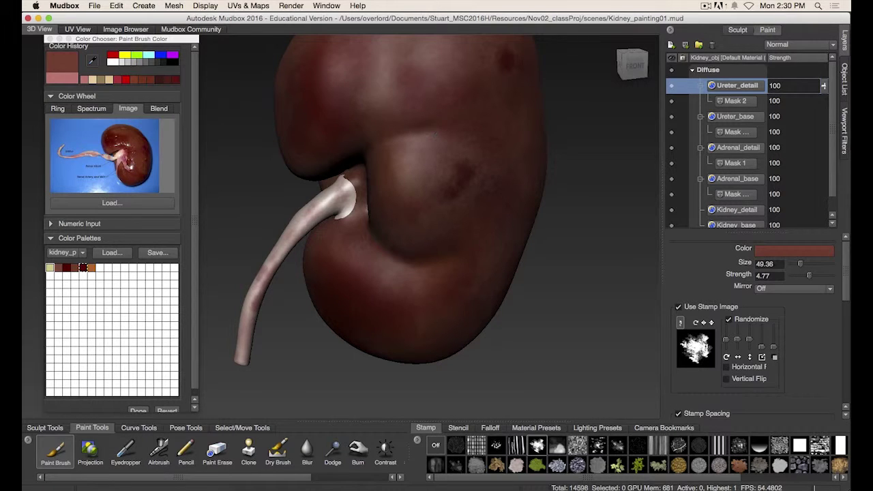
# Step: Sample a dark red from the kidney's upper front with the Eyedropper across all layers and paint it over the ureter's pale upper end
pyautogui.click(126, 451)
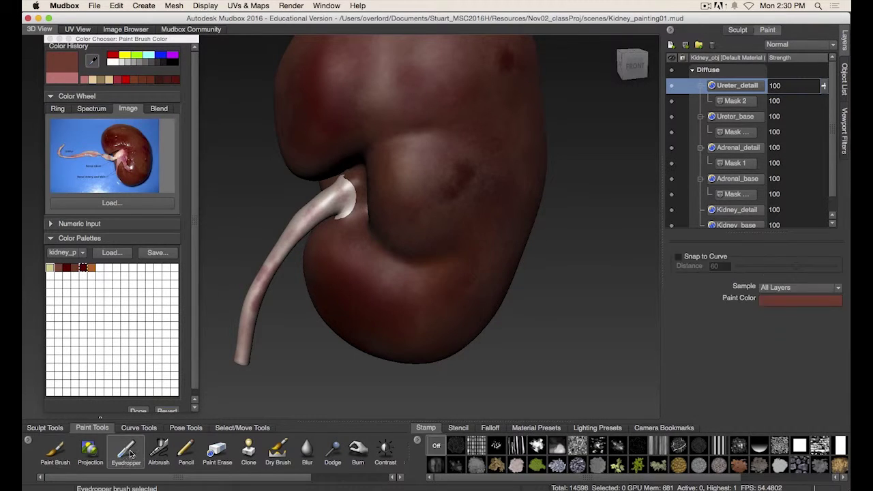
pyautogui.click(801, 287)
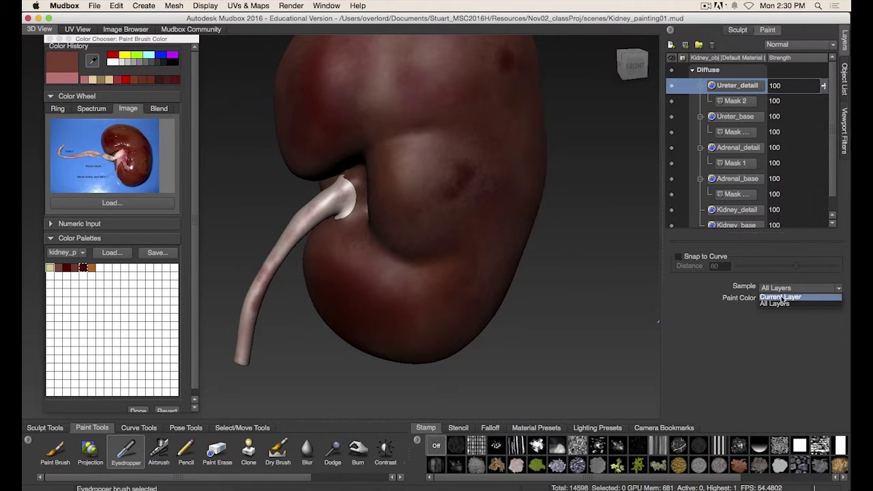
pyautogui.click(777, 304)
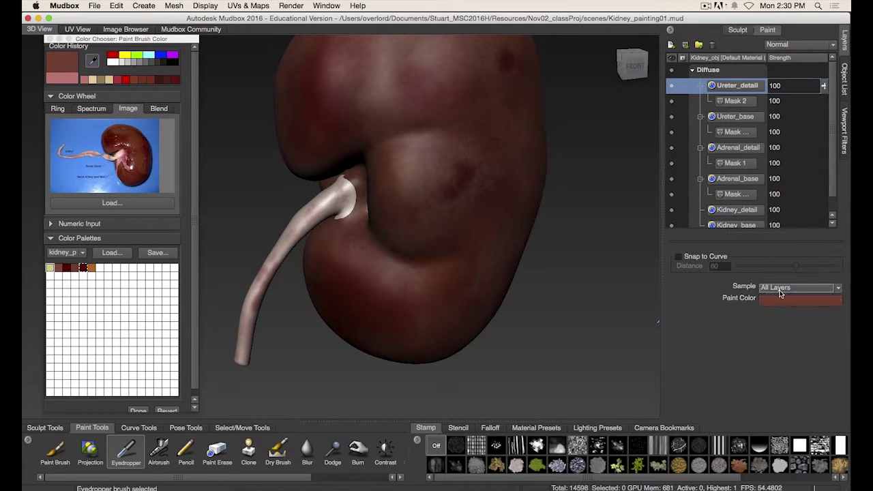
pyautogui.click(320, 79)
pyautogui.click(56, 452)
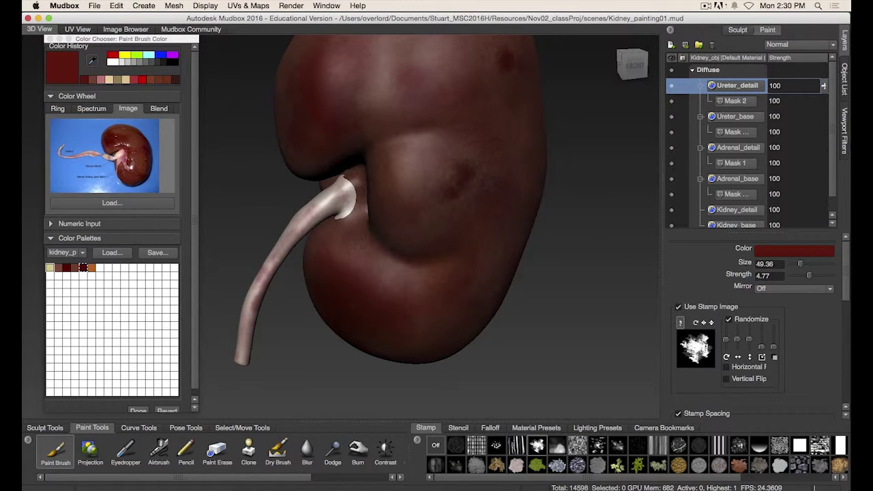
pyautogui.moveTo(347, 196)
pyautogui.mouseDown()
pyautogui.moveTo(345, 209)
pyautogui.moveTo(345, 183)
pyautogui.moveTo(340, 217)
pyautogui.mouseUp()
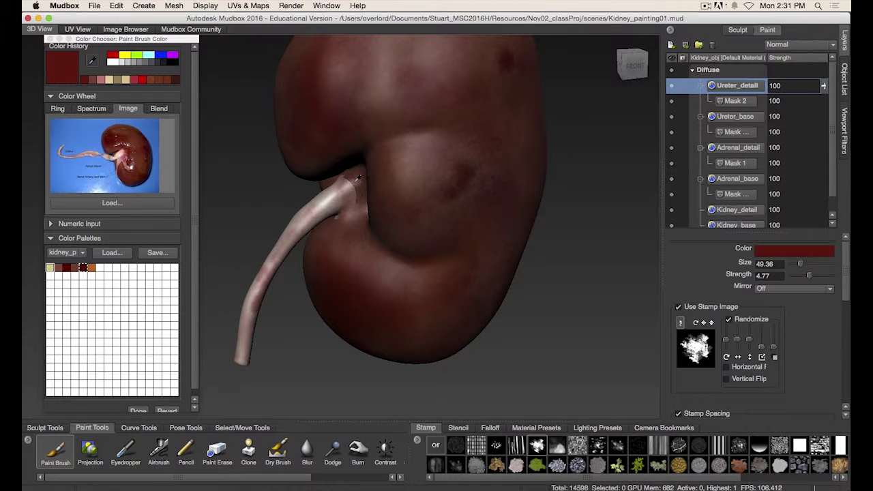
pyautogui.click(356, 180)
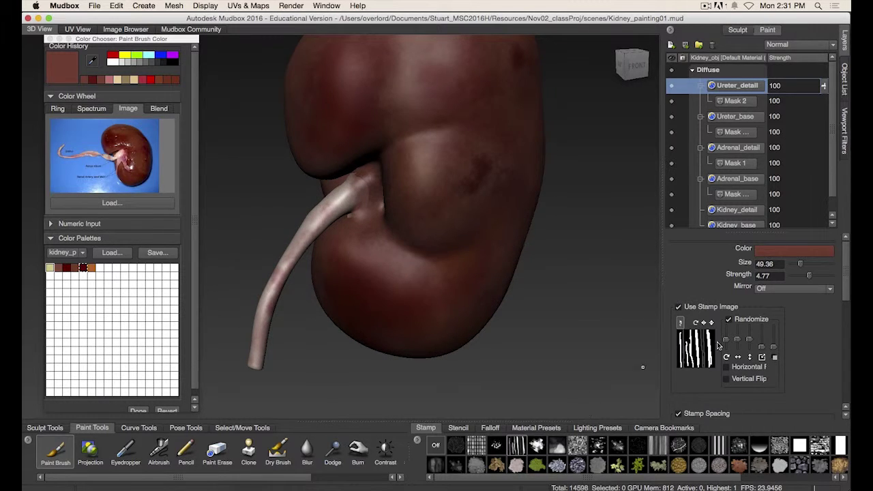
# Step: Paint fine reddish brown lengthwise streaks along the ureter with the striped stamp and stamp randomization turned off
pyautogui.click(729, 320)
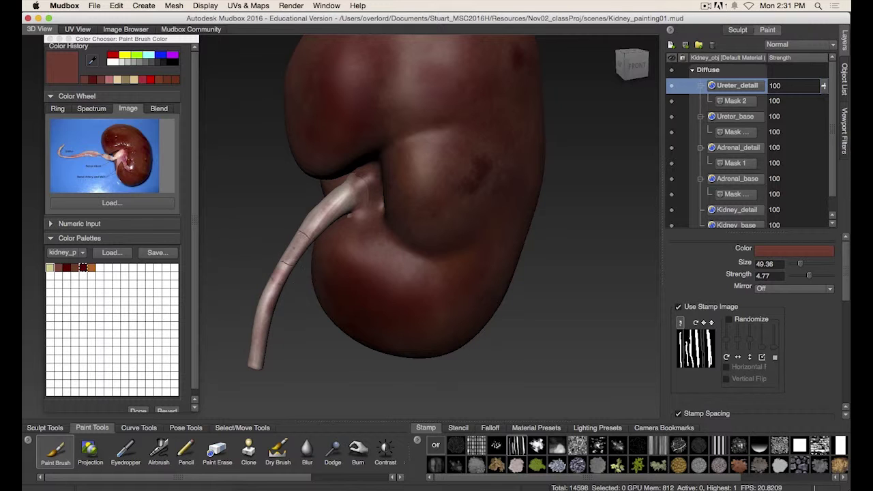
pyautogui.keyDown('alt'); pyautogui.moveTo(301, 318); pyautogui.dragTo(352, 249); pyautogui.keyUp('alt')
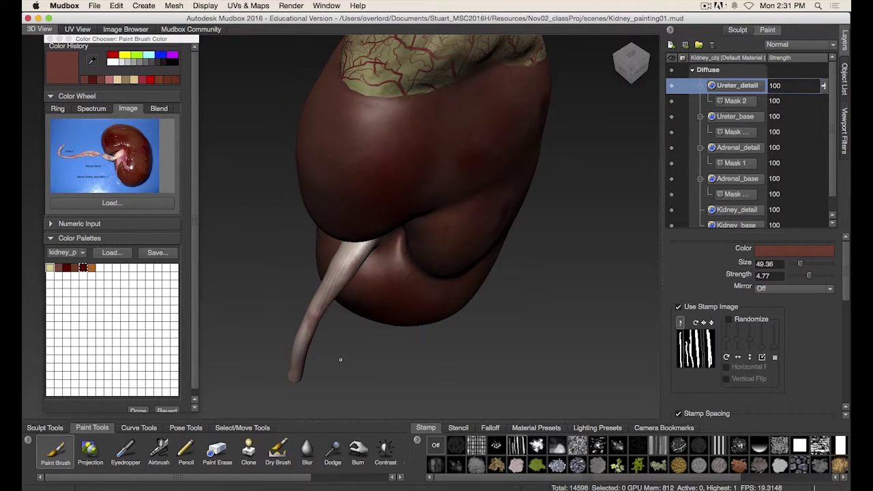
pyautogui.keyDown('alt'); pyautogui.moveTo(341, 360); pyautogui.dragTo(332, 170); pyautogui.keyUp('alt')
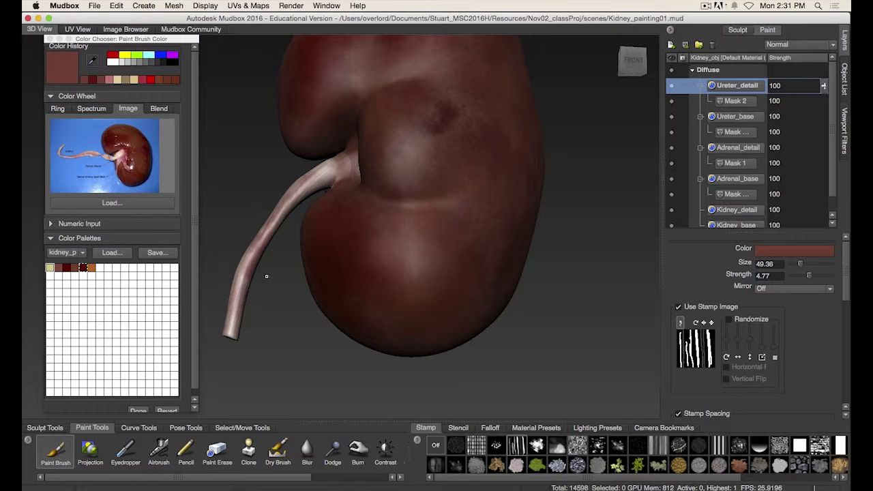
pyautogui.keyDown('alt'); pyautogui.moveTo(275, 283); pyautogui.dragTo(306, 262, button='middle'); pyautogui.keyUp('alt')
pyautogui.keyDown('alt'); pyautogui.moveTo(272, 300); pyautogui.dragTo(324, 277, button='right'); pyautogui.keyUp('alt')
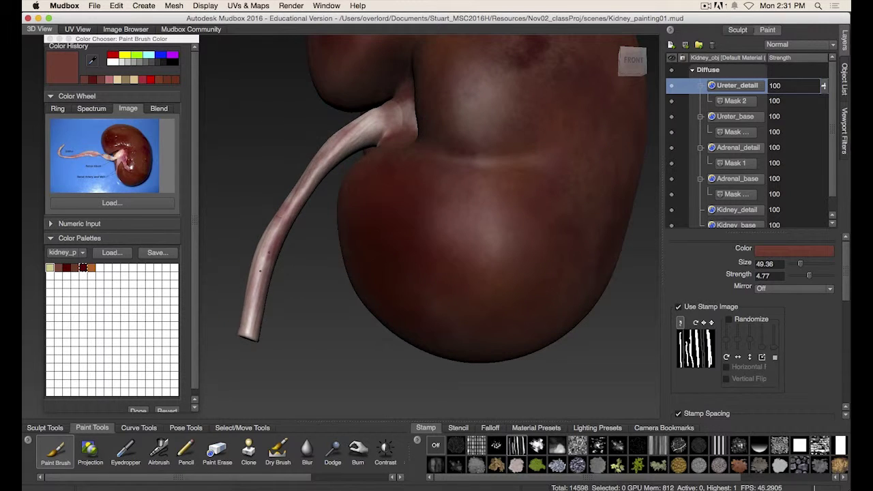
pyautogui.keyDown('alt'); pyautogui.moveTo(326, 282); pyautogui.dragTo(383, 196); pyautogui.keyUp('alt')
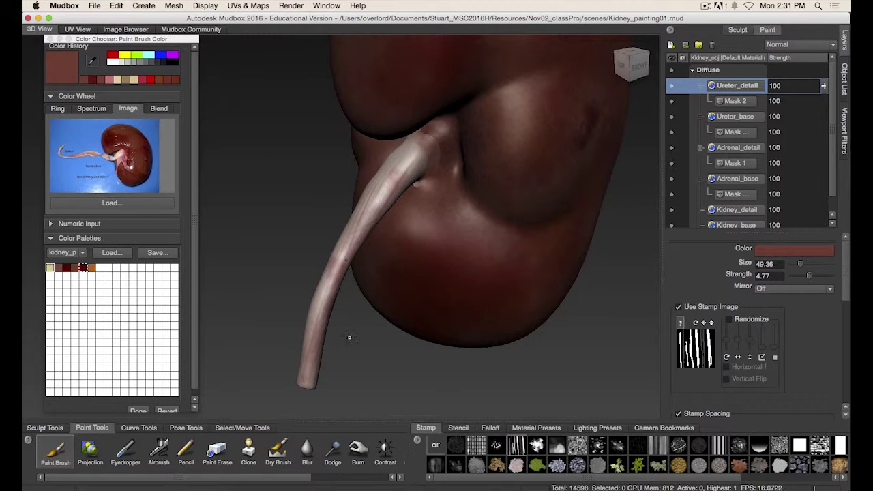
pyautogui.keyDown('alt'); pyautogui.moveTo(349, 337); pyautogui.dragTo(285, 266); pyautogui.keyUp('alt')
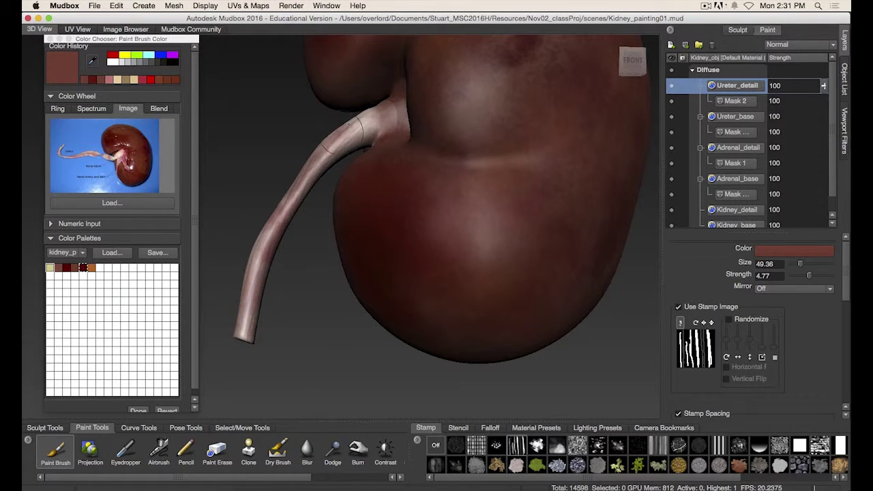
pyautogui.keyDown('alt'); pyautogui.moveTo(341, 229); pyautogui.dragTo(302, 271, button='middle'); pyautogui.keyUp('alt')
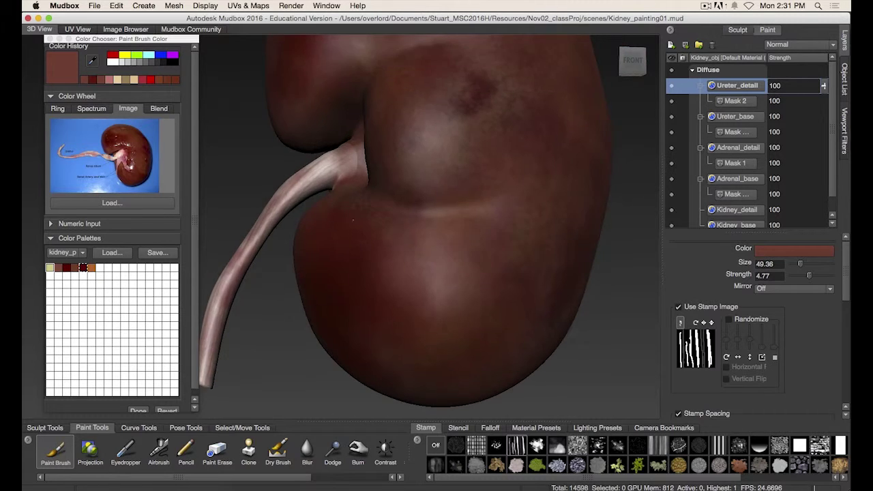
pyautogui.keyDown('alt'); pyautogui.moveTo(302, 271); pyautogui.dragTo(232, 282, button='right'); pyautogui.keyUp('alt')
pyautogui.moveTo(314, 300)
pyautogui.keyDown('alt'); pyautogui.mouseDown()
pyautogui.moveTo(324, 310)
pyautogui.moveTo(346, 306)
pyautogui.moveTo(335, 301)
pyautogui.moveTo(478, 219)
pyautogui.mouseUp(); pyautogui.keyUp('alt')
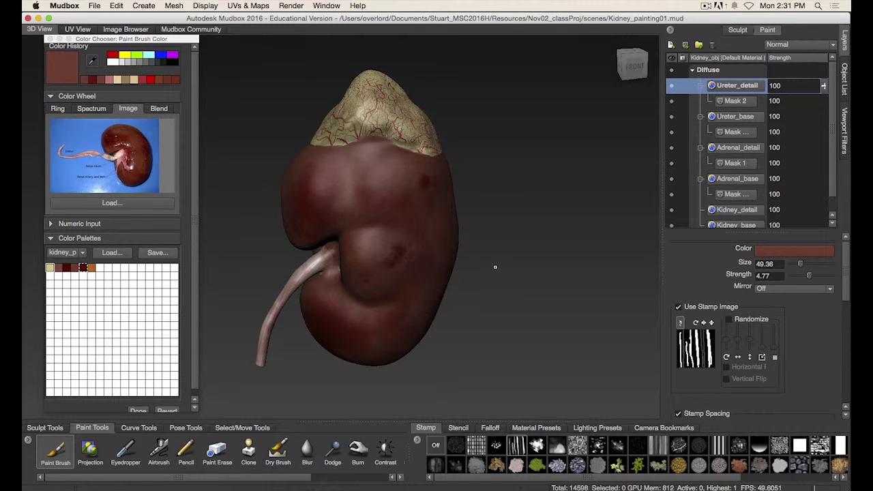
pyautogui.keyDown('alt'); pyautogui.moveTo(495, 266); pyautogui.dragTo(539, 229); pyautogui.keyUp('alt')
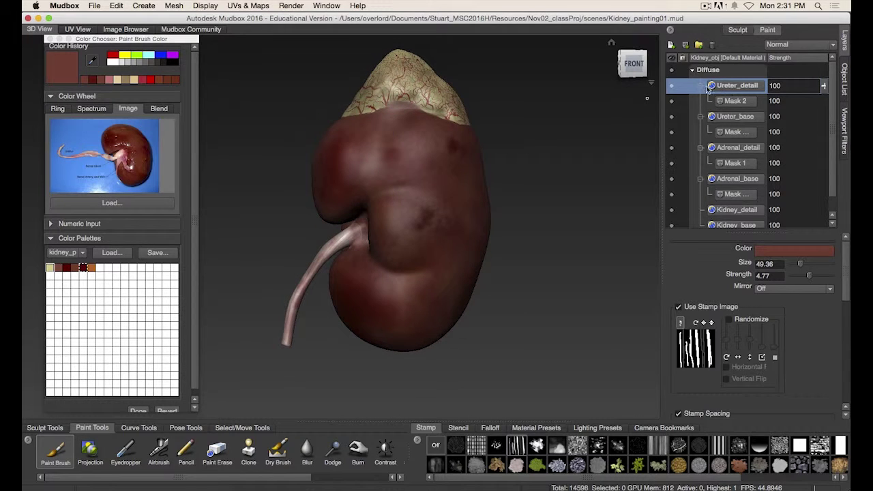
# Step: Collapse the masks of the ureter and adrenal layers, and the Diffuse channel group
pyautogui.click(700, 85)
pyautogui.click(700, 101)
pyautogui.click(700, 116)
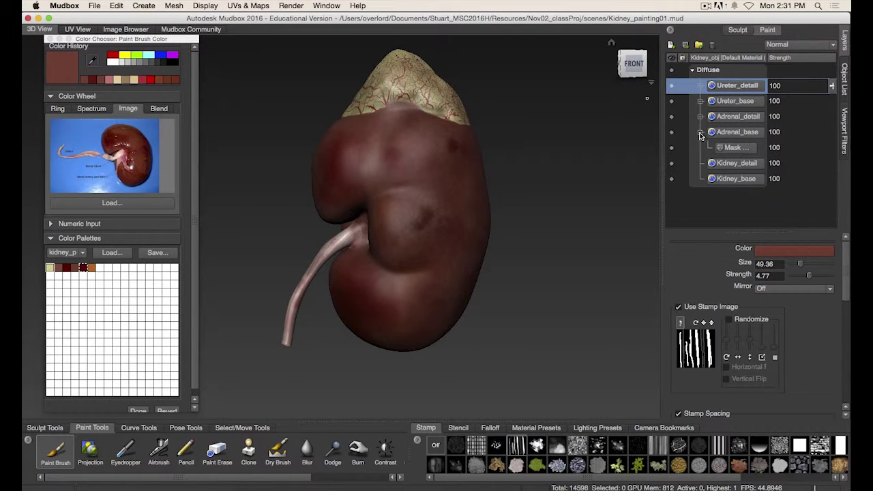
pyautogui.click(700, 132)
pyautogui.click(692, 71)
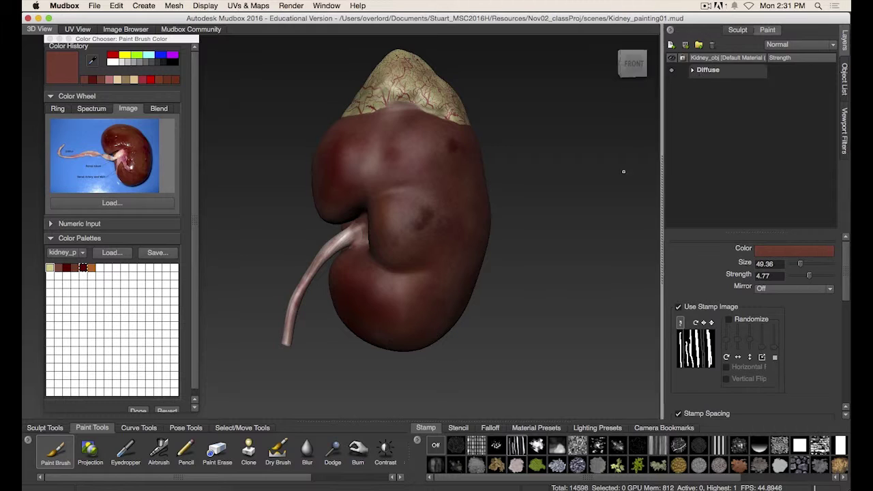
# Step: Examine the painted kidney's highlights under lighting from several angles and compare them with the shine in the reference photo
pyautogui.keyDown('alt'); pyautogui.moveTo(623, 169); pyautogui.dragTo(508, 204); pyautogui.keyUp('alt')
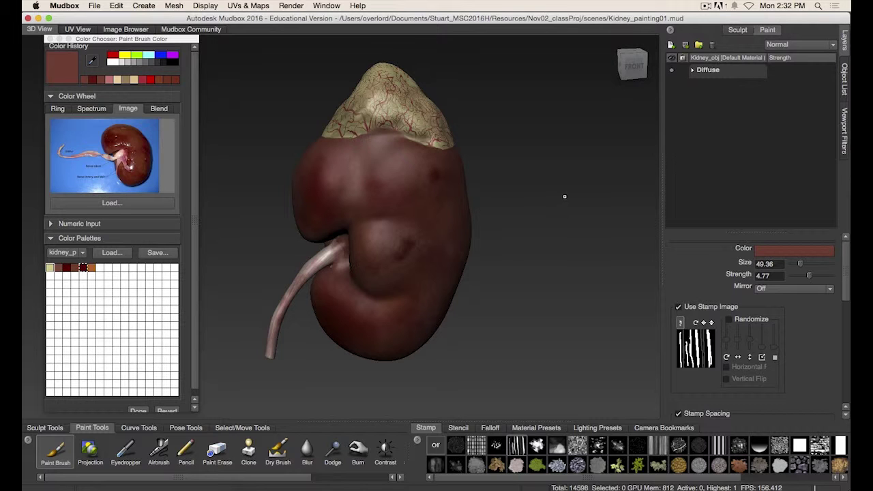
pyautogui.keyDown('alt'); pyautogui.moveTo(507, 195); pyautogui.dragTo(483, 201); pyautogui.keyUp('alt')
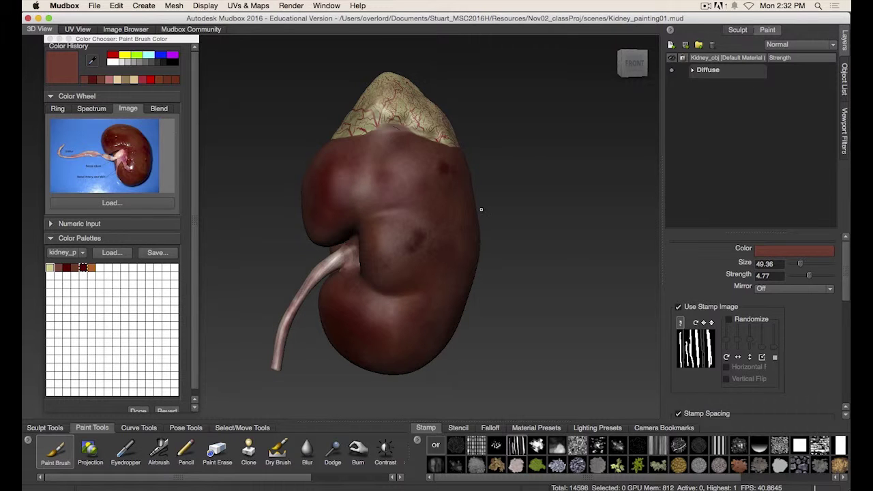
pyautogui.keyDown('alt'); pyautogui.moveTo(481, 210); pyautogui.dragTo(512, 222); pyautogui.keyUp('alt')
pyautogui.keyDown('alt'); pyautogui.moveTo(512, 222); pyautogui.dragTo(470, 199, button='middle'); pyautogui.keyUp('alt')
pyautogui.keyDown('alt'); pyautogui.moveTo(469, 198); pyautogui.dragTo(436, 220, button='right'); pyautogui.keyUp('alt')
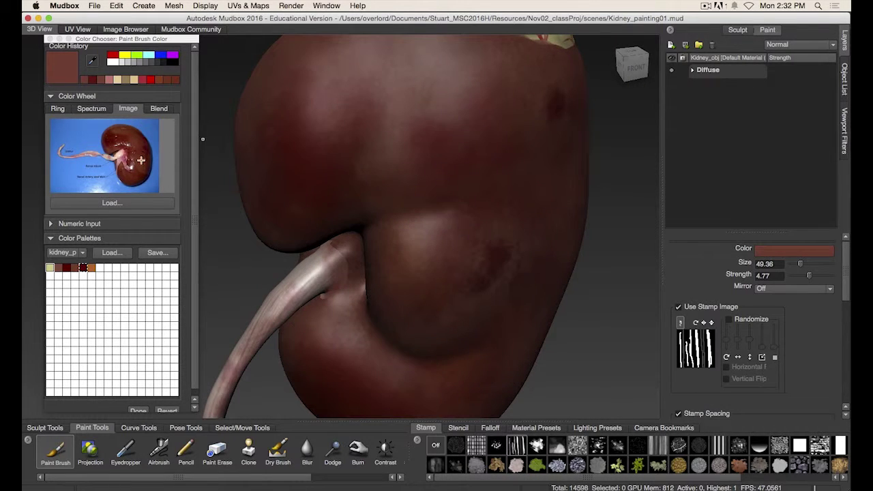
pyautogui.moveTo(137, 160)
pyautogui.mouseDown()
pyautogui.moveTo(87, 157)
pyautogui.moveTo(137, 152)
pyautogui.mouseUp()
pyautogui.keyDown('alt'); pyautogui.moveTo(456, 220); pyautogui.dragTo(436, 199, button='middle'); pyautogui.keyUp('alt')
pyautogui.keyDown('alt'); pyautogui.moveTo(436, 199); pyautogui.dragTo(389, 156, button='right'); pyautogui.keyUp('alt')
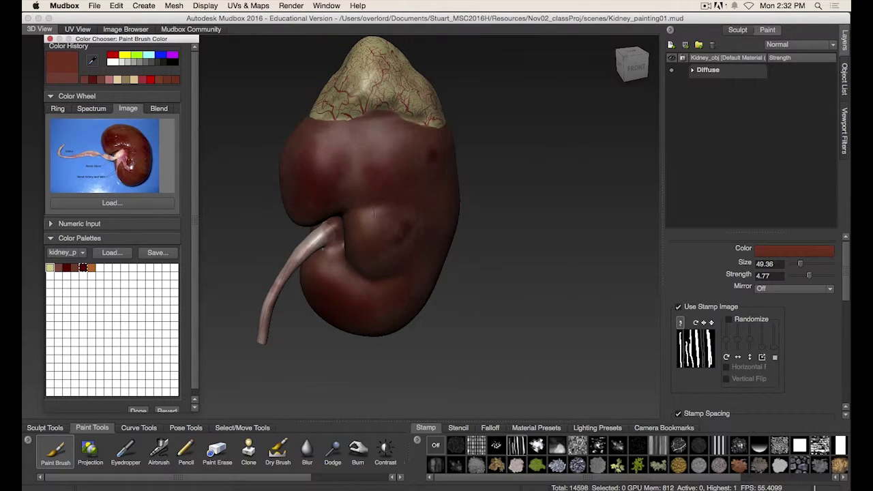
pyautogui.keyDown('alt'); pyautogui.moveTo(508, 271); pyautogui.dragTo(489, 248); pyautogui.keyUp('alt')
pyautogui.moveTo(423, 243)
pyautogui.keyDown('alt'); pyautogui.mouseDown()
pyautogui.moveTo(513, 220)
pyautogui.moveTo(482, 233)
pyautogui.moveTo(394, 172)
pyautogui.mouseUp(); pyautogui.keyUp('alt')
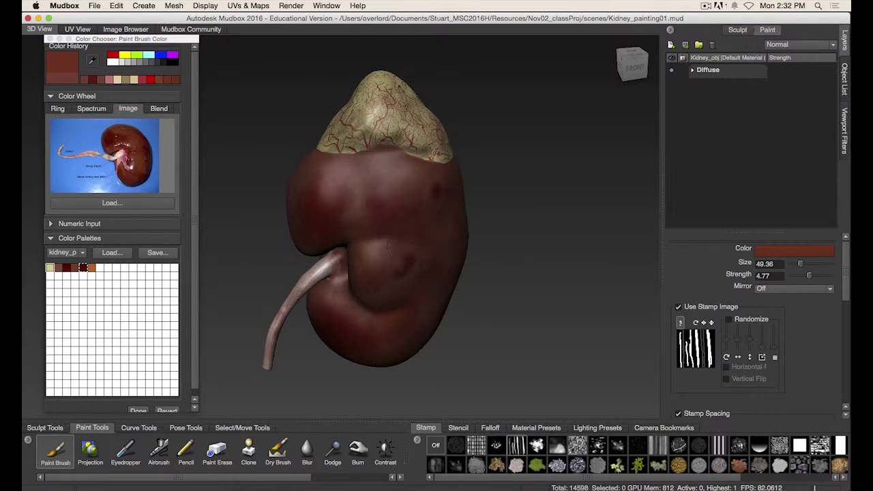
pyautogui.keyDown('alt'); pyautogui.moveTo(391, 249); pyautogui.dragTo(379, 223); pyautogui.keyUp('alt')
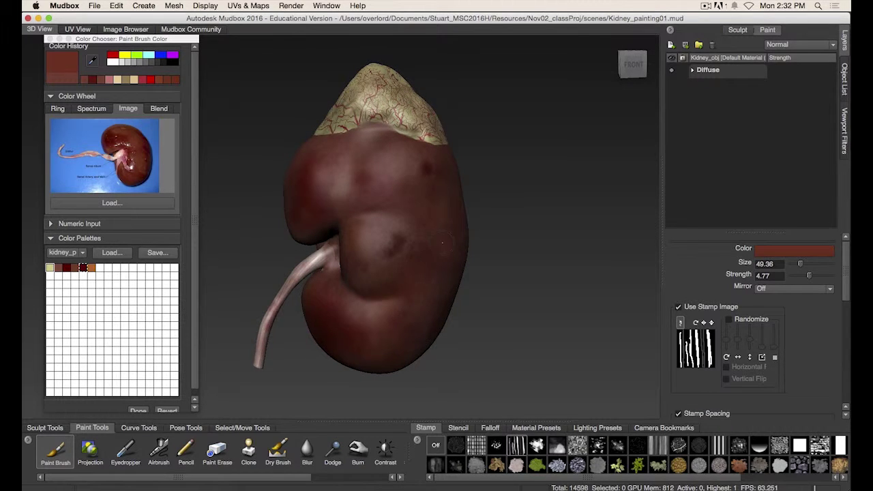
pyautogui.keyDown('alt'); pyautogui.moveTo(441, 242); pyautogui.dragTo(398, 208); pyautogui.keyUp('alt')
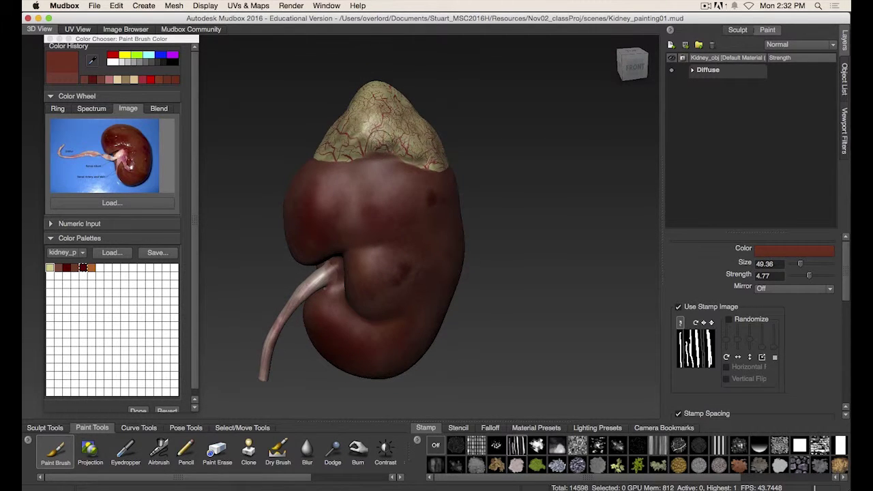
pyautogui.keyDown('alt'); pyautogui.moveTo(404, 210); pyautogui.dragTo(412, 190, button='middle'); pyautogui.keyUp('alt')
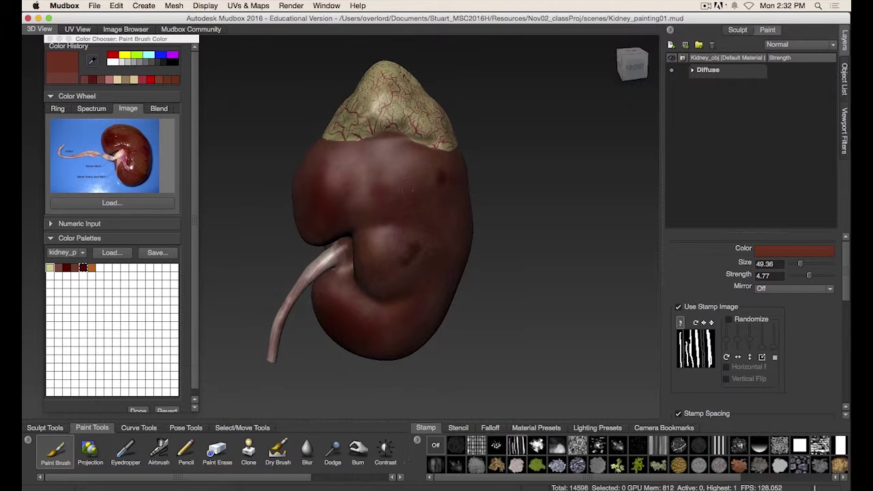
# Step: Create a paint layer named Kidney_spec in the Specular channel, saved as a Ptex file [8 bit Integer, RGBA]
pyautogui.click(671, 45)
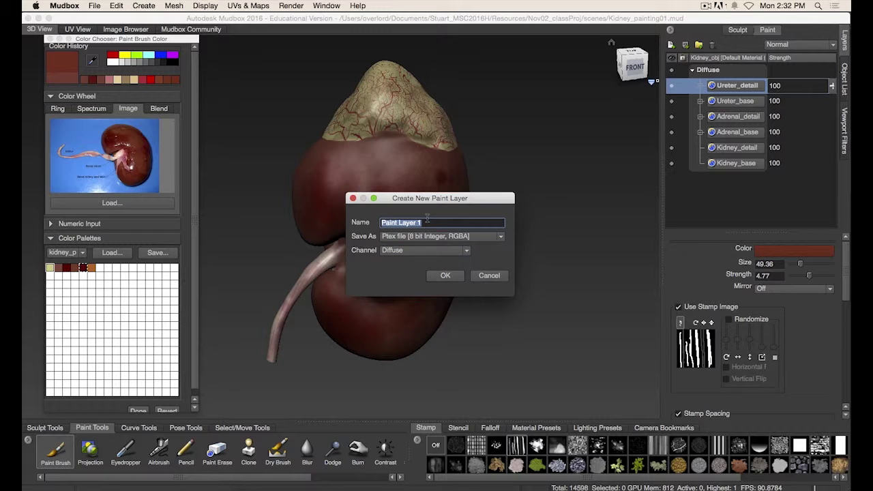
pyautogui.write('Kidney_spec')
pyautogui.moveTo(431, 202); pyautogui.dragTo(434, 195)
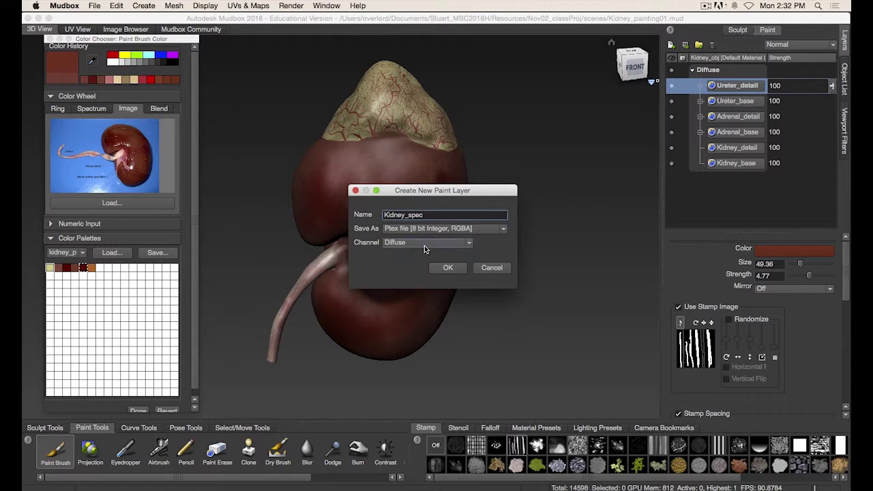
pyautogui.click(424, 244)
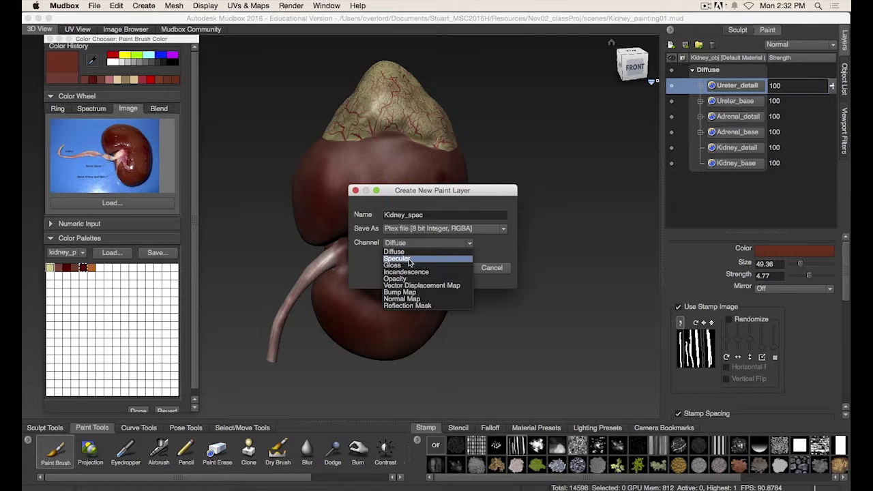
pyautogui.click(407, 259)
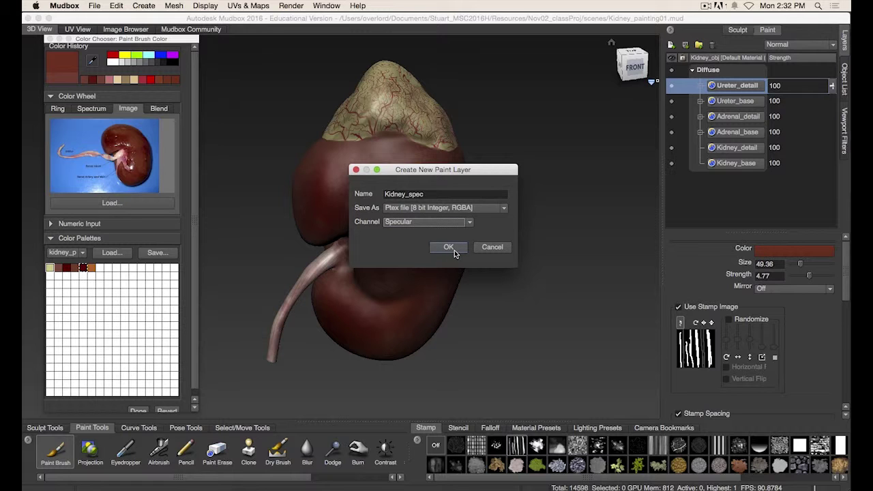
pyautogui.click(448, 247)
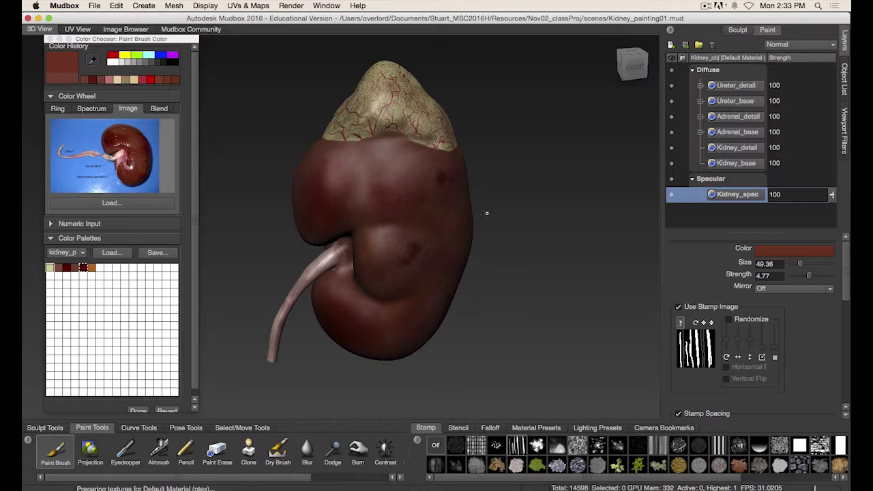
# Step: Examine how light falls on the kidney's surface from several angles with the Kidney_spec layer selected
pyautogui.keyDown('alt'); pyautogui.moveTo(542, 259); pyautogui.dragTo(463, 253); pyautogui.keyUp('alt')
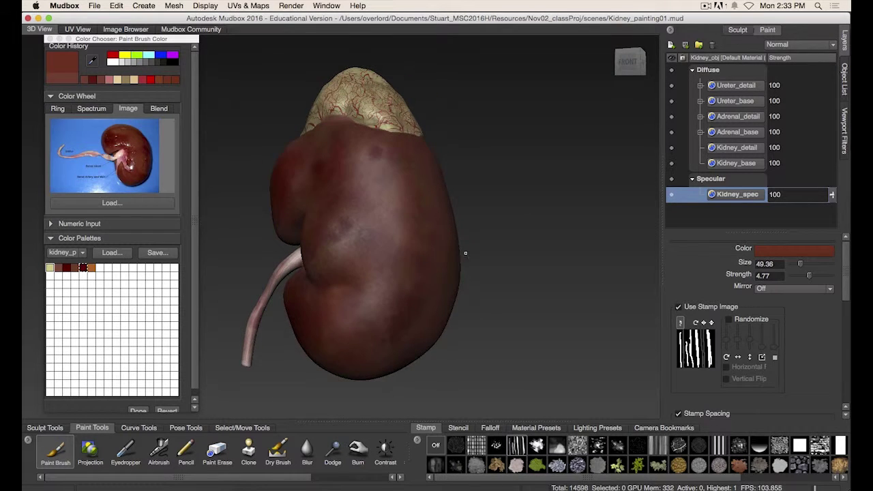
pyautogui.keyDown('alt'); pyautogui.moveTo(464, 253); pyautogui.dragTo(617, 220, button='right'); pyautogui.keyUp('alt')
pyautogui.keyDown('alt'); pyautogui.moveTo(545, 205); pyautogui.dragTo(544, 232); pyautogui.keyUp('alt')
pyautogui.keyDown('alt'); pyautogui.moveTo(544, 291); pyautogui.dragTo(552, 240); pyautogui.keyUp('alt')
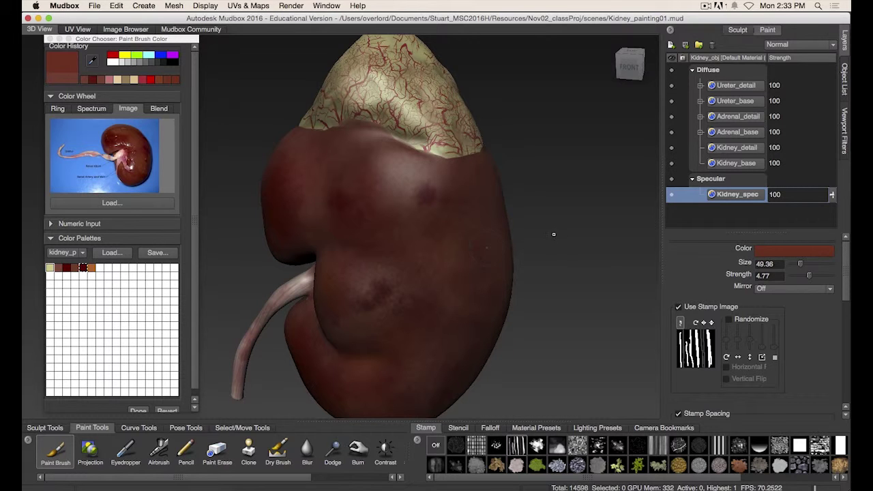
pyautogui.keyDown('alt'); pyautogui.moveTo(553, 234); pyautogui.dragTo(581, 205); pyautogui.keyUp('alt')
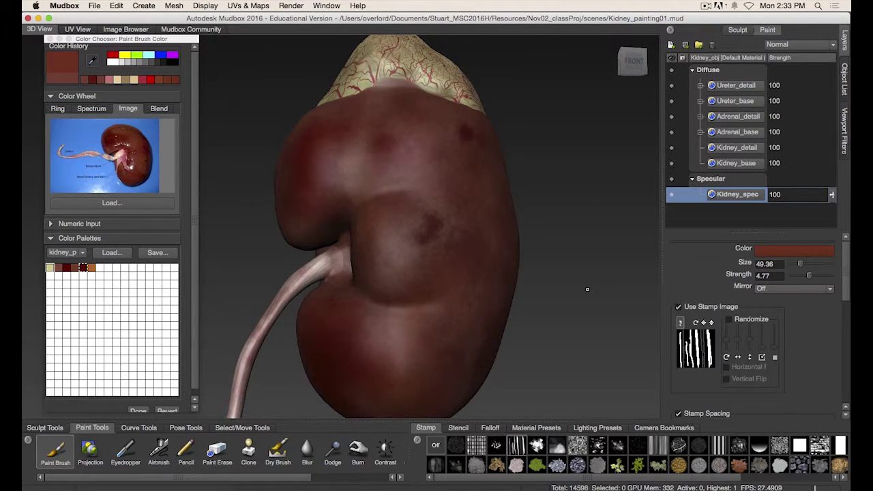
pyautogui.moveTo(587, 290)
pyautogui.keyDown('alt'); pyautogui.mouseDown()
pyautogui.moveTo(546, 291)
pyautogui.moveTo(599, 296)
pyautogui.mouseUp(); pyautogui.keyUp('alt')
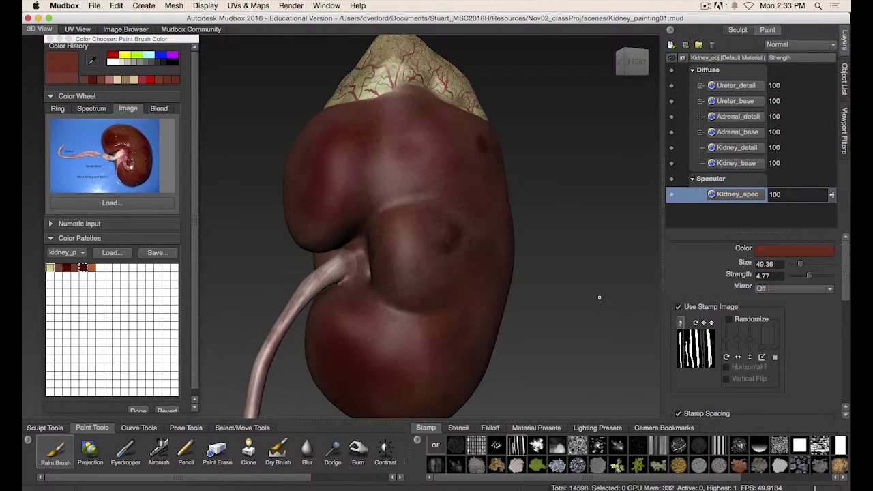
pyautogui.keyDown('alt'); pyautogui.moveTo(536, 291); pyautogui.dragTo(544, 276); pyautogui.keyUp('alt')
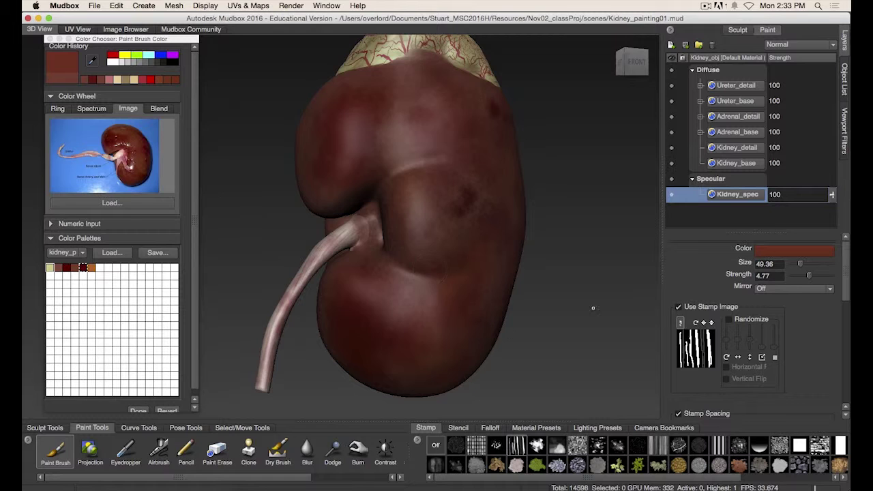
# Step: Try the blue-gray, tan and glossy orange-brown material presets on the kidney model and compare their highlights
pyautogui.keyDown('alt'); pyautogui.moveTo(593, 308); pyautogui.dragTo(573, 304); pyautogui.keyUp('alt')
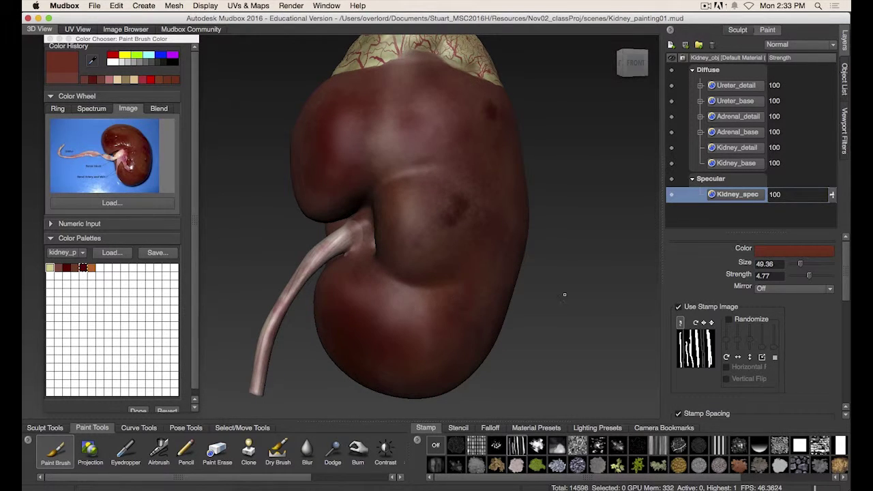
pyautogui.keyDown('alt'); pyautogui.moveTo(564, 294); pyautogui.dragTo(577, 262); pyautogui.keyUp('alt')
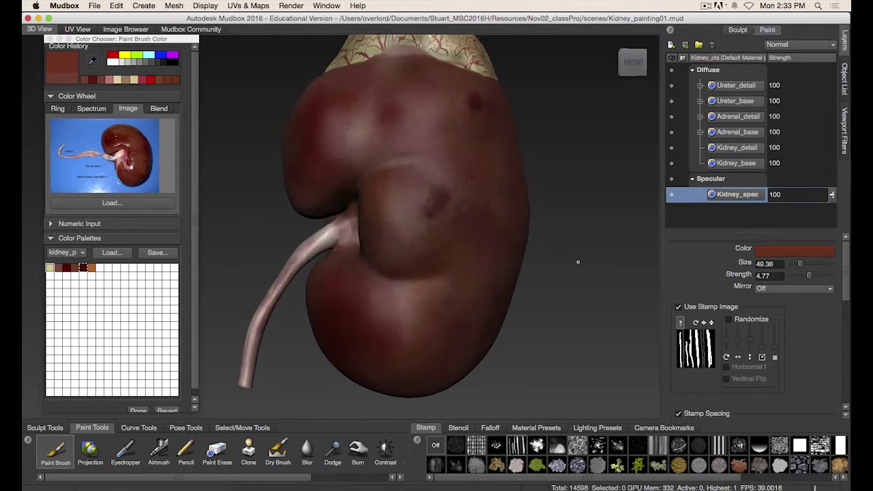
pyautogui.click(542, 430)
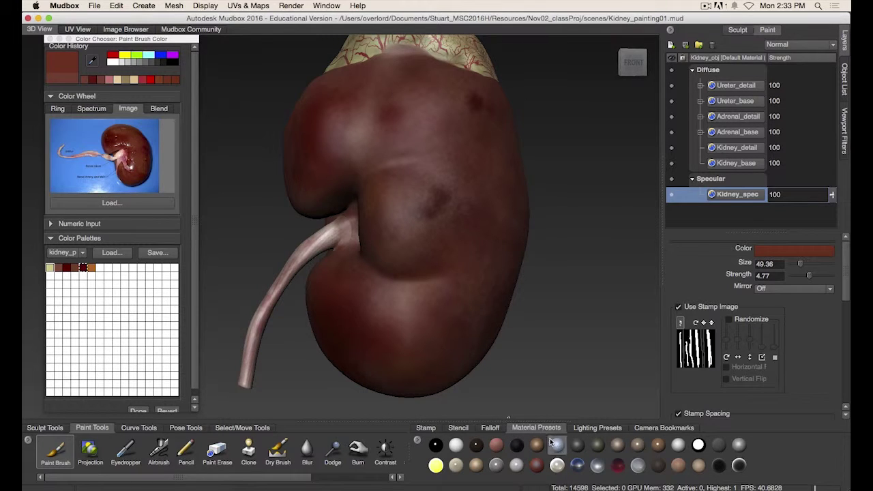
pyautogui.click(557, 446)
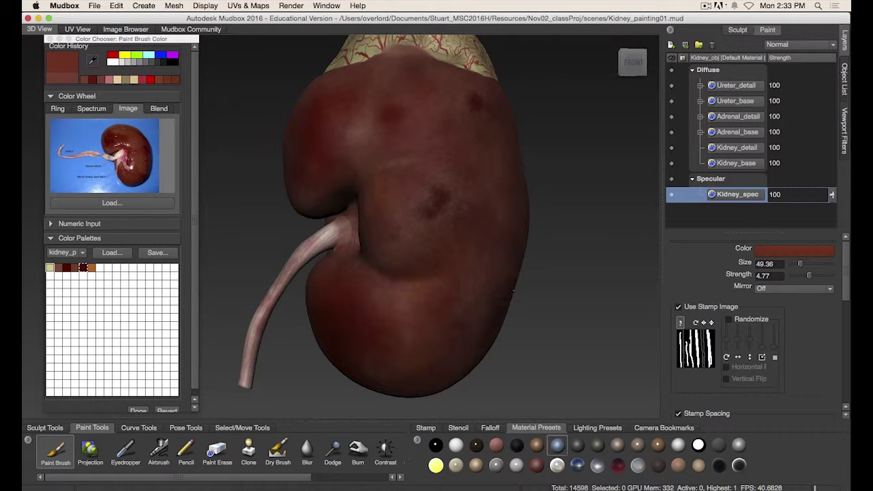
pyautogui.click(618, 446)
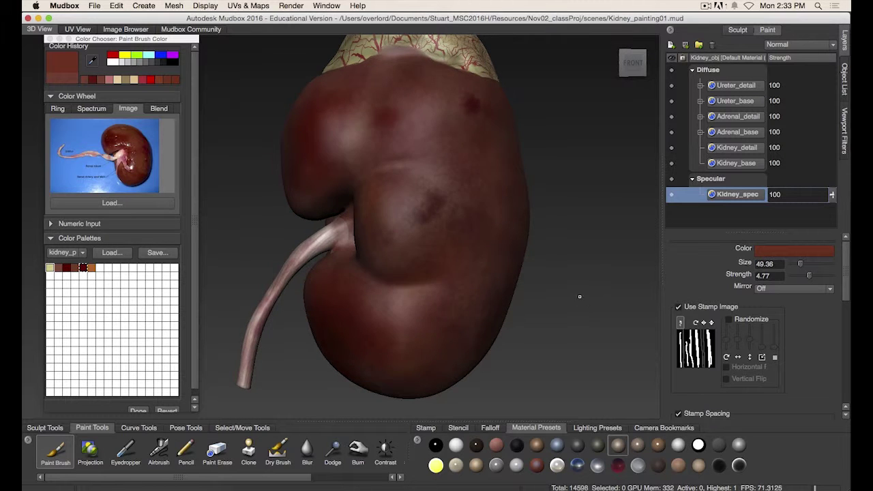
pyautogui.keyDown('alt'); pyautogui.moveTo(579, 296); pyautogui.dragTo(580, 318); pyautogui.keyUp('alt')
pyautogui.click(658, 444)
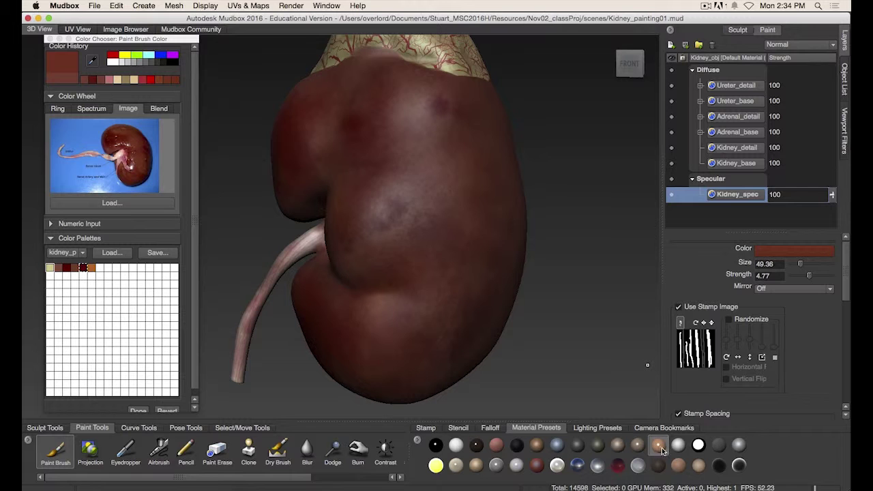
pyautogui.keyDown('alt'); pyautogui.moveTo(559, 312); pyautogui.dragTo(617, 314); pyautogui.keyUp('alt')
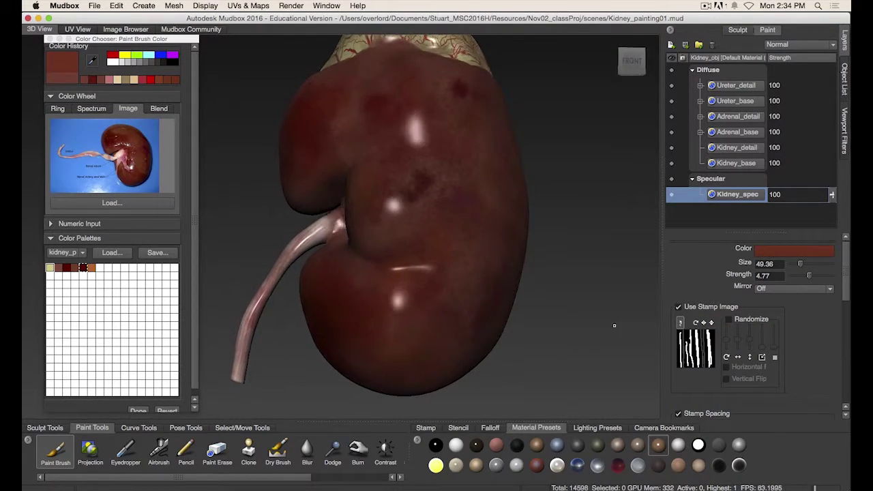
# Step: Try the dark gray matte material preset on the kidney model and examine the surface from several angles
pyautogui.click(720, 447)
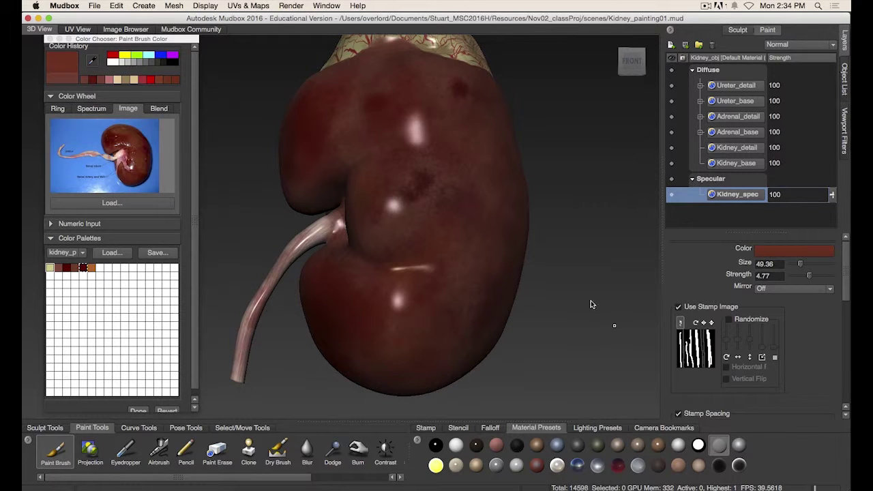
pyautogui.click(722, 445)
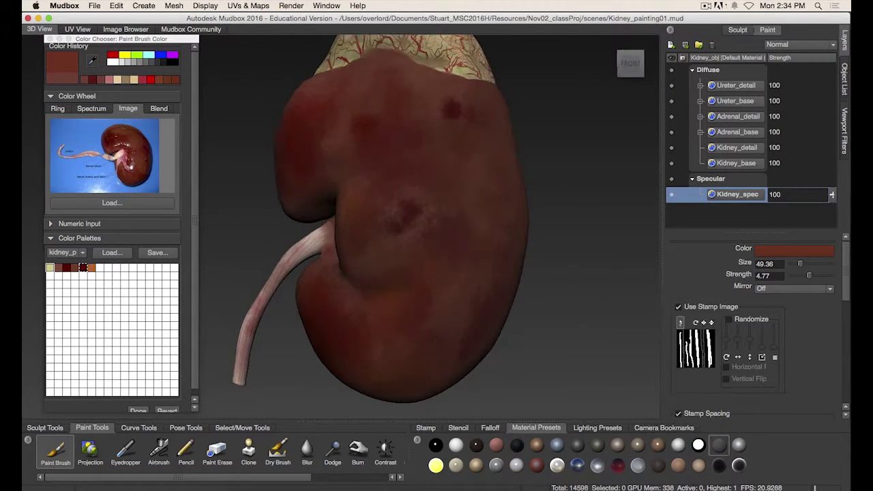
pyautogui.keyDown('alt'); pyautogui.moveTo(552, 225); pyautogui.dragTo(563, 270); pyautogui.keyUp('alt')
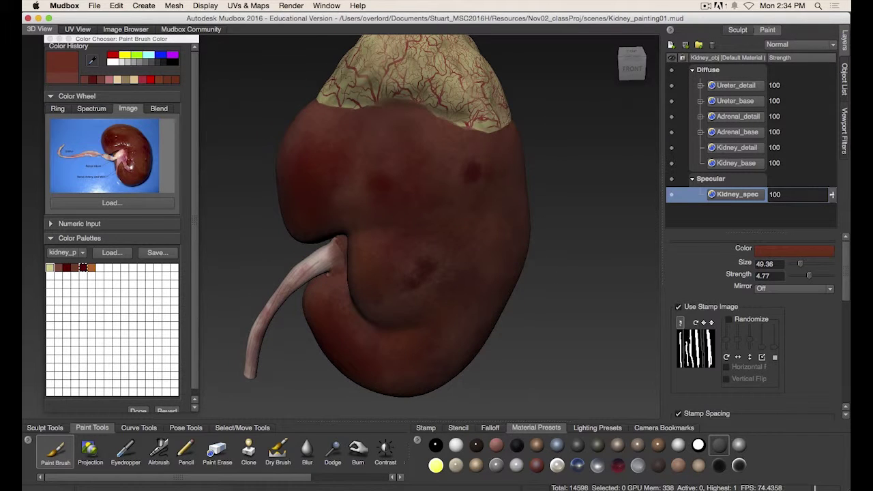
pyautogui.keyDown('alt'); pyautogui.moveTo(539, 163); pyautogui.dragTo(546, 128); pyautogui.keyUp('alt')
pyautogui.keyDown('alt'); pyautogui.moveTo(569, 334); pyautogui.dragTo(585, 310); pyautogui.keyUp('alt')
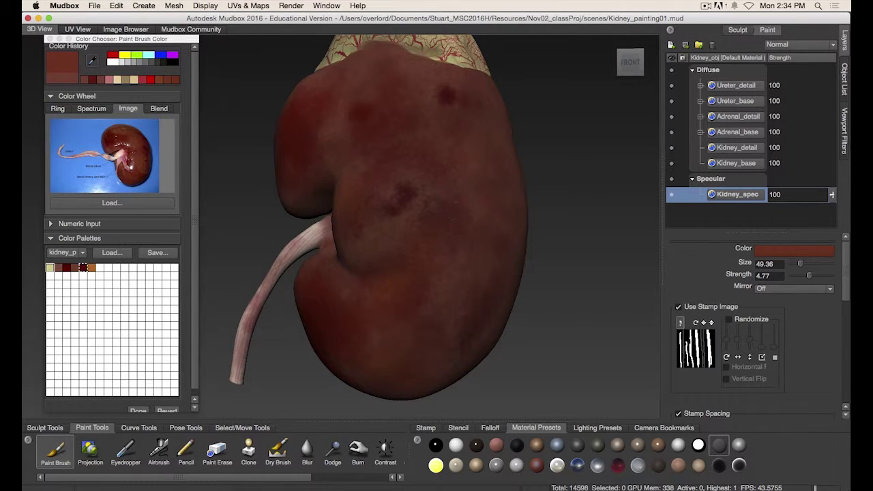
pyautogui.moveTo(721, 446)
pyautogui.keyDown('alt'); pyautogui.moveTo(542, 229); pyautogui.dragTo(549, 262); pyautogui.keyUp('alt')
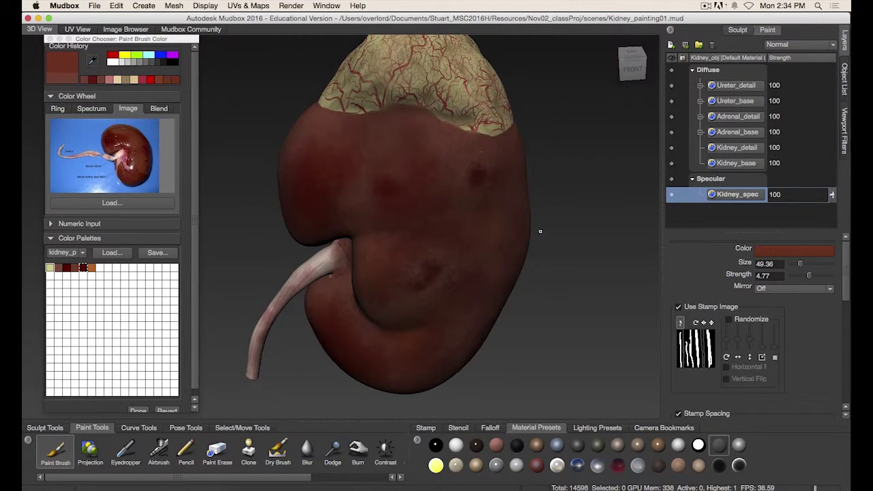
pyautogui.keyDown('alt'); pyautogui.moveTo(540, 232); pyautogui.dragTo(540, 275); pyautogui.keyUp('alt')
pyautogui.keyDown('alt'); pyautogui.moveTo(522, 254); pyautogui.dragTo(545, 233, button='middle'); pyautogui.keyUp('alt')
pyautogui.keyDown('alt'); pyautogui.moveTo(559, 266); pyautogui.dragTo(547, 277, button='right'); pyautogui.keyUp('alt')
pyautogui.keyDown('alt'); pyautogui.moveTo(598, 416); pyautogui.dragTo(596, 401); pyautogui.keyUp('alt')
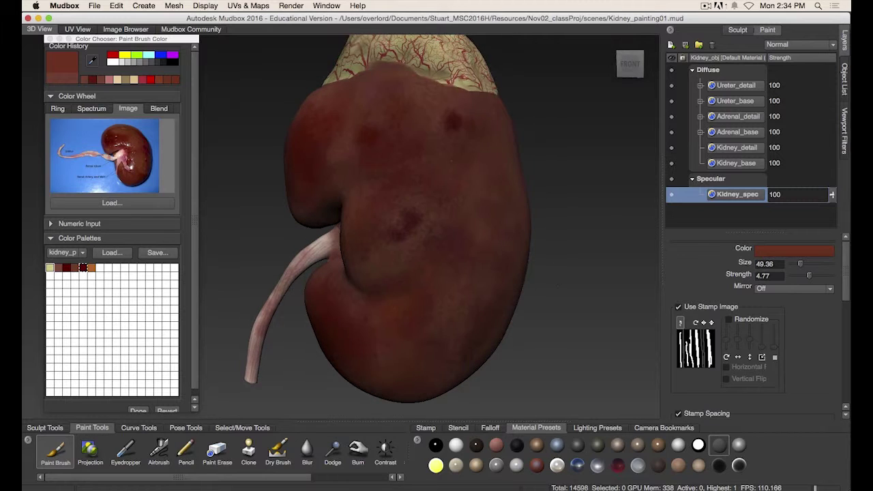
# Step: Apply the glossy orange-brown material preset to the kidney model and check its highlights while turning the model
pyautogui.click(659, 448)
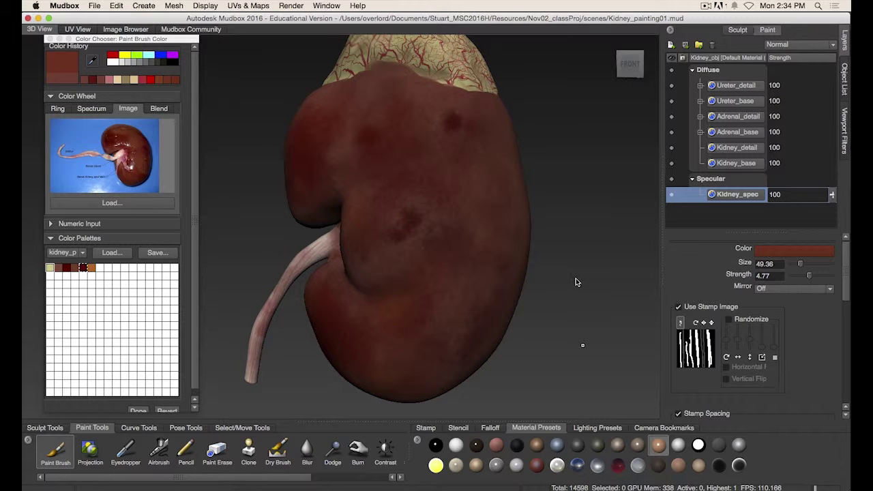
pyautogui.keyDown('alt'); pyautogui.moveTo(582, 345); pyautogui.dragTo(583, 225); pyautogui.keyUp('alt')
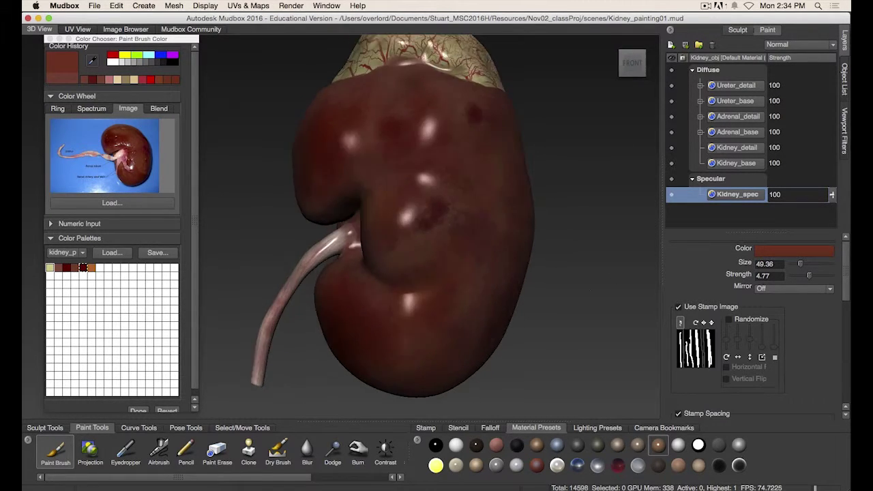
pyautogui.keyDown('alt'); pyautogui.moveTo(605, 274); pyautogui.dragTo(585, 253); pyautogui.keyUp('alt')
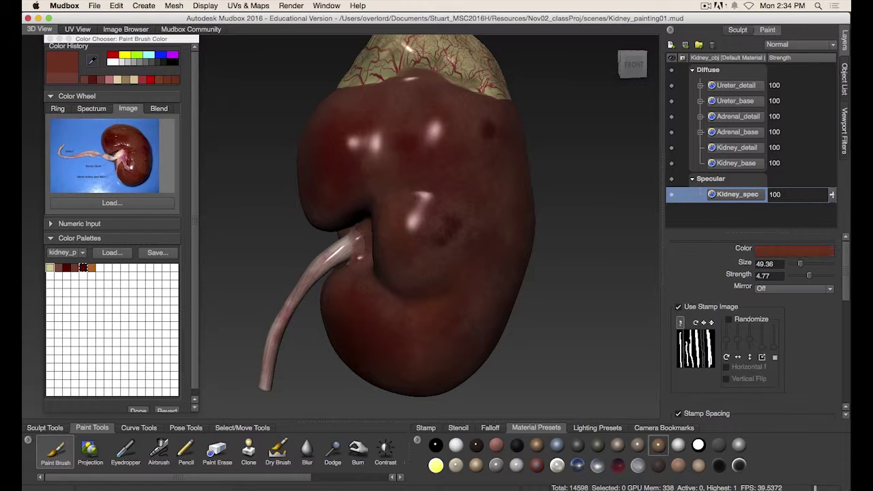
# Step: Choose a medium gray paint color, turn off the brush's stamp image and flood the Kidney_spec layer
pyautogui.click(60, 109)
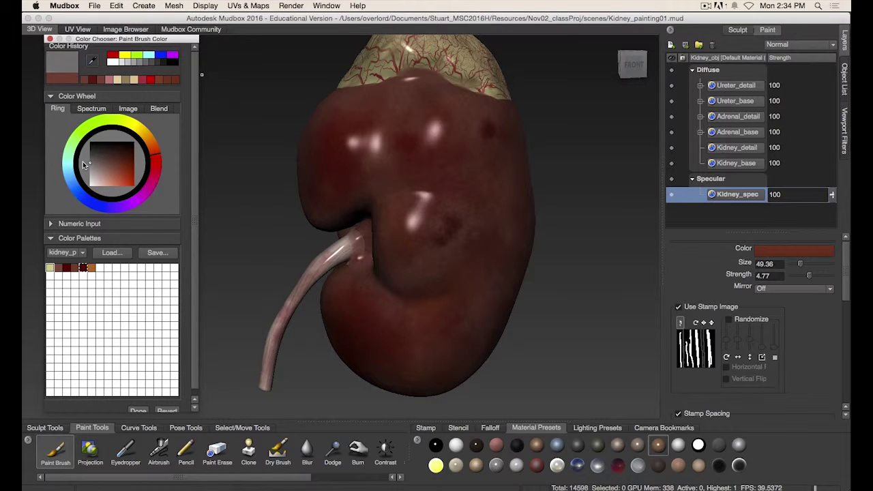
pyautogui.moveTo(83, 162)
pyautogui.mouseDown()
pyautogui.moveTo(80, 153)
pyautogui.moveTo(67, 195)
pyautogui.moveTo(68, 148)
pyautogui.moveTo(66, 165)
pyautogui.mouseUp()
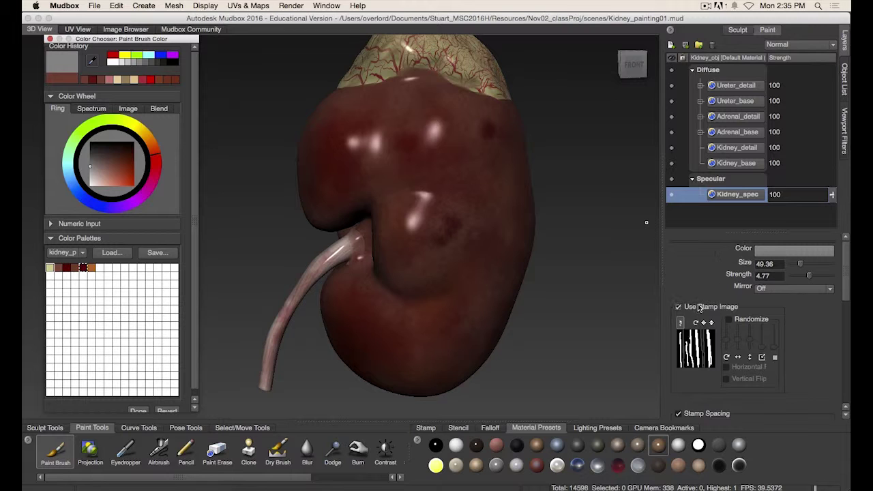
pyautogui.click(678, 307)
pyautogui.scroll(-10, 846, 294)
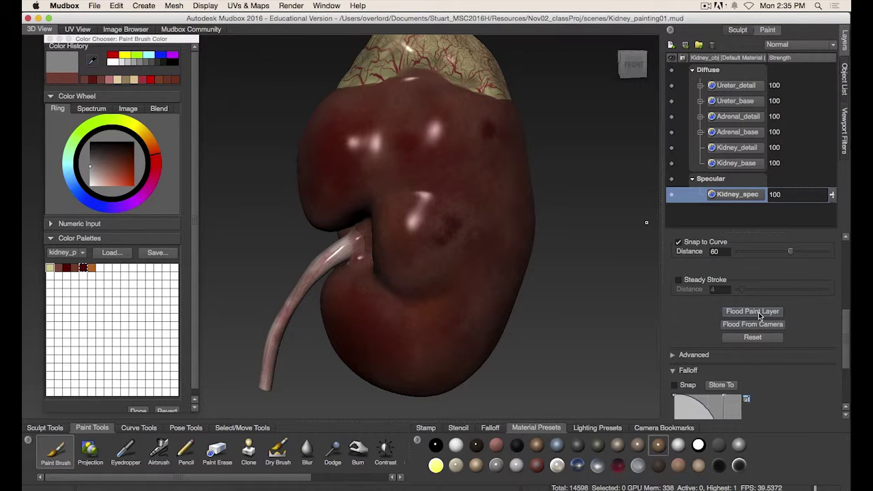
pyautogui.click(766, 313)
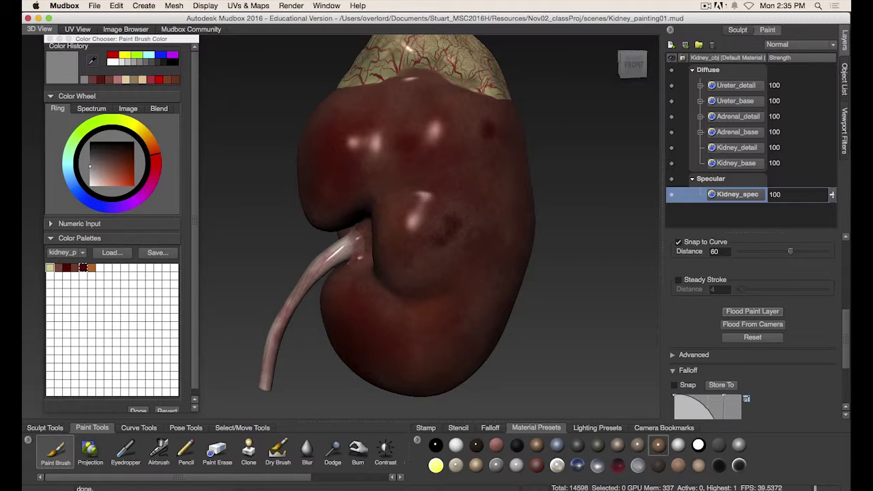
# Step: Flood the Kidney_spec layer with dark gray and check the shine on the kidney from several angles
pyautogui.moveTo(94, 164); pyautogui.dragTo(85, 151)
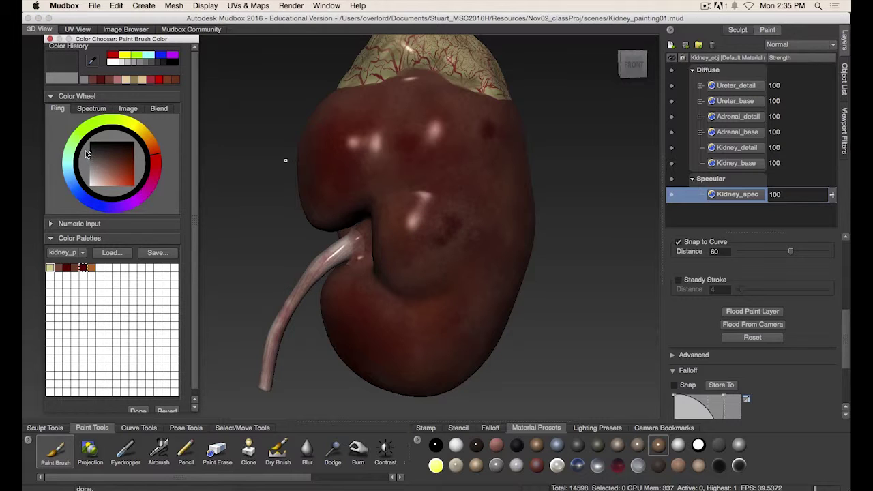
pyautogui.click(746, 312)
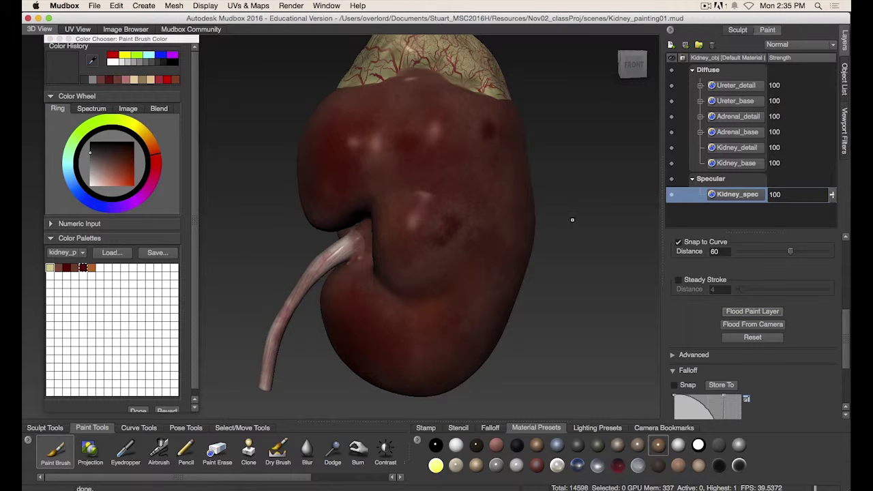
pyautogui.keyDown('alt'); pyautogui.moveTo(572, 220); pyautogui.dragTo(591, 206); pyautogui.keyUp('alt')
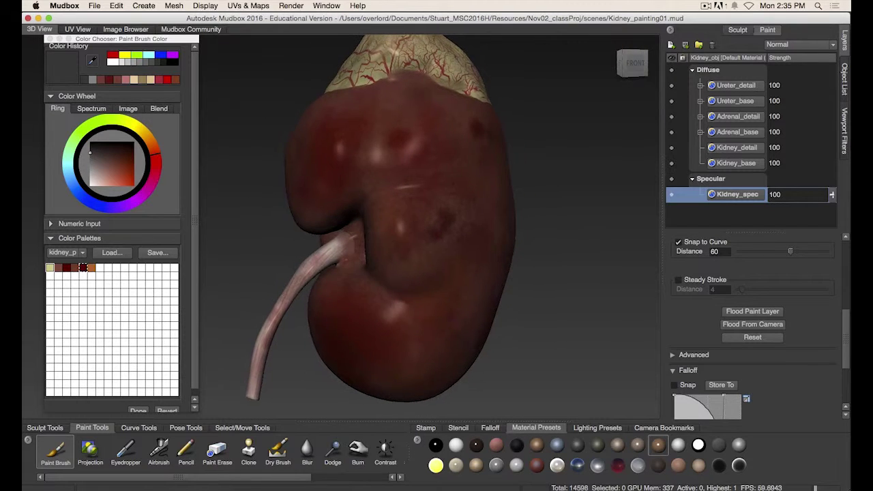
pyautogui.keyDown('alt'); pyautogui.moveTo(518, 212); pyautogui.dragTo(512, 189, button='right'); pyautogui.keyUp('alt')
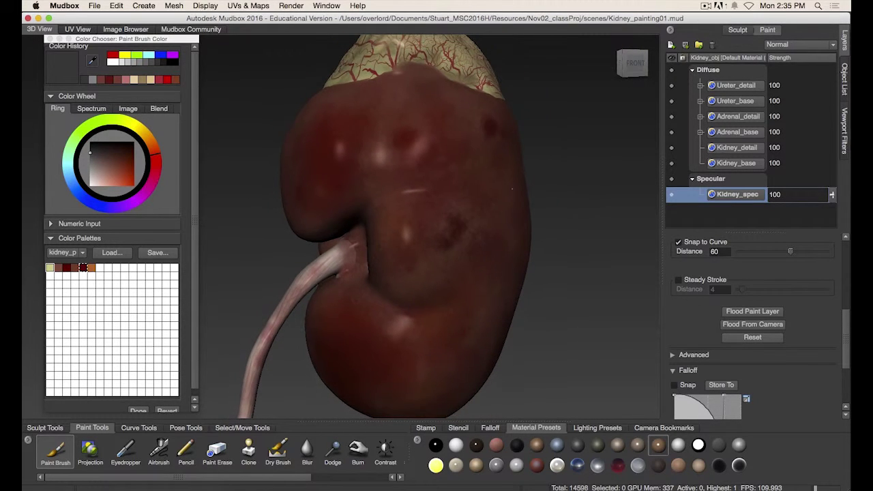
pyautogui.keyDown('alt'); pyautogui.moveTo(438, 176); pyautogui.dragTo(425, 175); pyautogui.keyUp('alt')
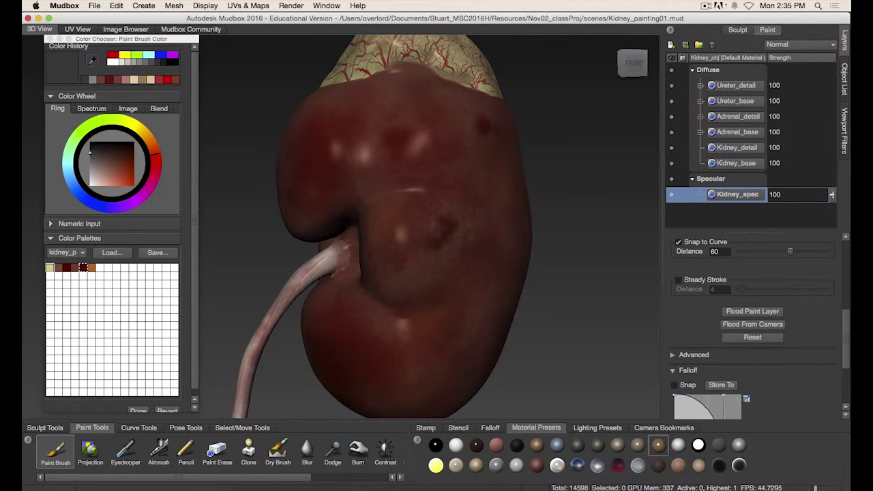
pyautogui.keyDown('alt'); pyautogui.moveTo(560, 220); pyautogui.dragTo(546, 243); pyautogui.keyUp('alt')
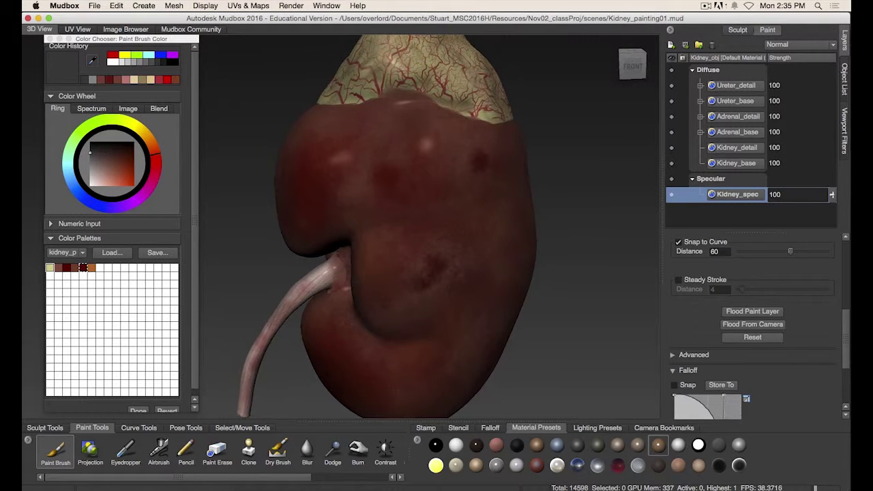
pyautogui.keyDown('alt'); pyautogui.moveTo(545, 242); pyautogui.dragTo(477, 218, button='right'); pyautogui.keyUp('alt')
pyautogui.keyDown('alt'); pyautogui.moveTo(477, 219); pyautogui.dragTo(492, 252); pyautogui.keyUp('alt')
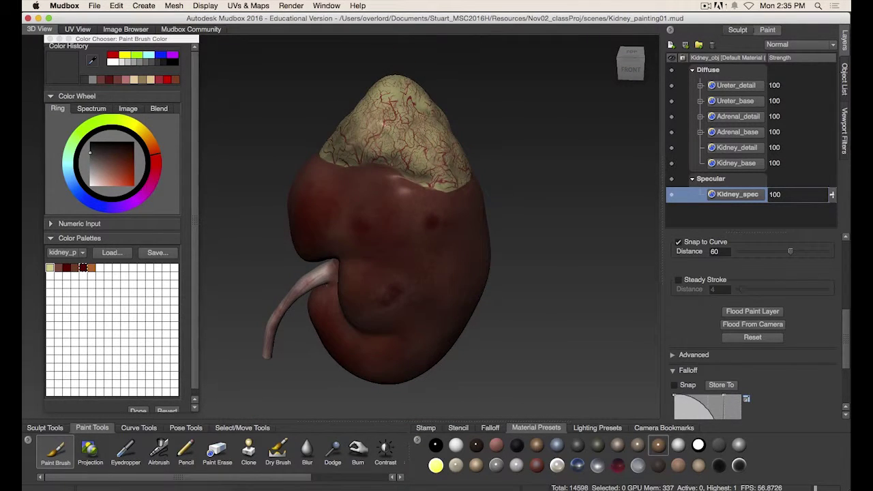
# Step: Choose a light gray paint color and paint a small specular spot on the front of the adrenal gland
pyautogui.click(113, 63)
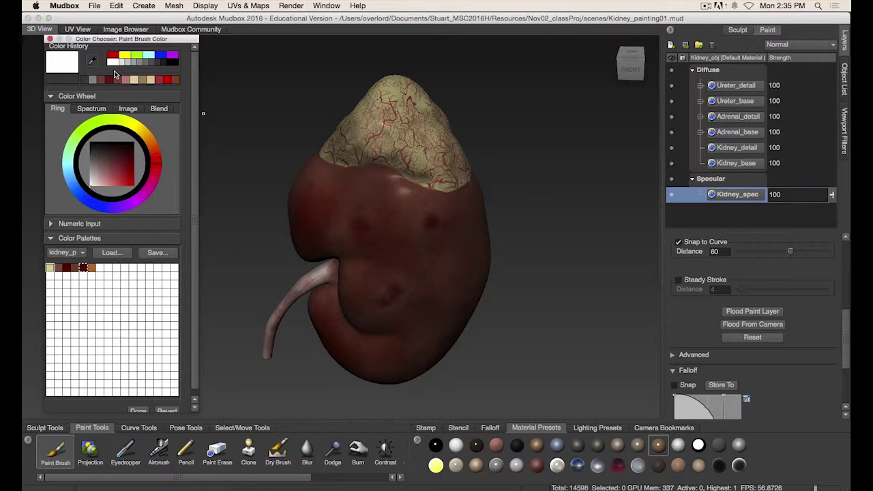
pyautogui.click(122, 63)
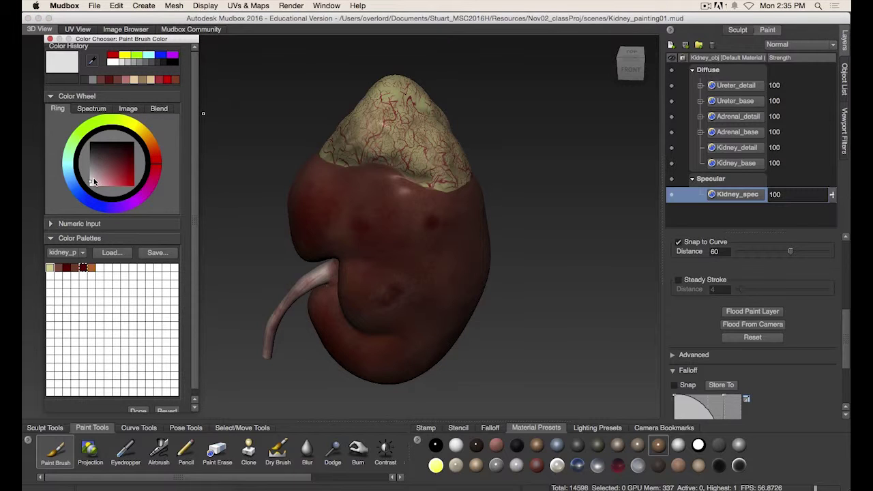
pyautogui.moveTo(92, 180); pyautogui.dragTo(90, 179)
pyautogui.moveTo(377, 125); pyautogui.dragTo(370, 126)
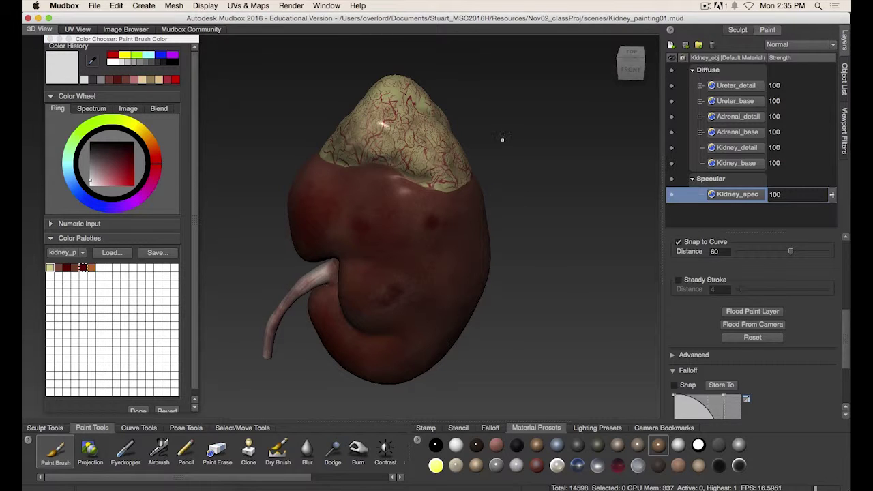
# Step: Paint a light gray specular stroke low on the adrenal gland's side, close to the kidney's edge
pyautogui.keyDown('alt'); pyautogui.moveTo(522, 111); pyautogui.dragTo(468, 162, button='middle'); pyautogui.keyUp('alt')
pyautogui.keyDown('alt'); pyautogui.moveTo(469, 163); pyautogui.dragTo(572, 164, button='right'); pyautogui.keyUp('alt')
pyautogui.keyDown('alt'); pyautogui.moveTo(573, 163); pyautogui.dragTo(549, 249, button='middle'); pyautogui.keyUp('alt')
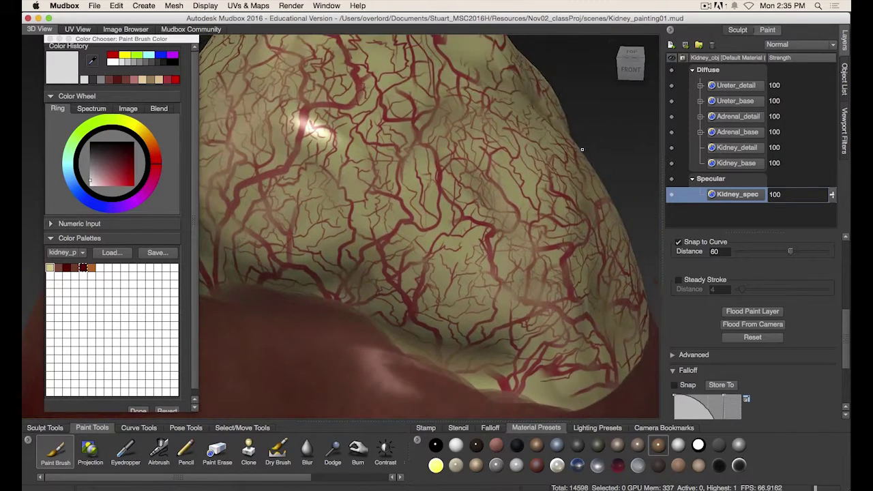
pyautogui.keyDown('alt'); pyautogui.moveTo(549, 249); pyautogui.dragTo(521, 249, button='right'); pyautogui.keyUp('alt')
pyautogui.keyDown('alt'); pyautogui.moveTo(576, 189); pyautogui.dragTo(543, 171); pyautogui.keyUp('alt')
pyautogui.moveTo(340, 213)
pyautogui.mouseDown()
pyautogui.moveTo(317, 188)
pyautogui.moveTo(355, 236)
pyautogui.mouseUp()
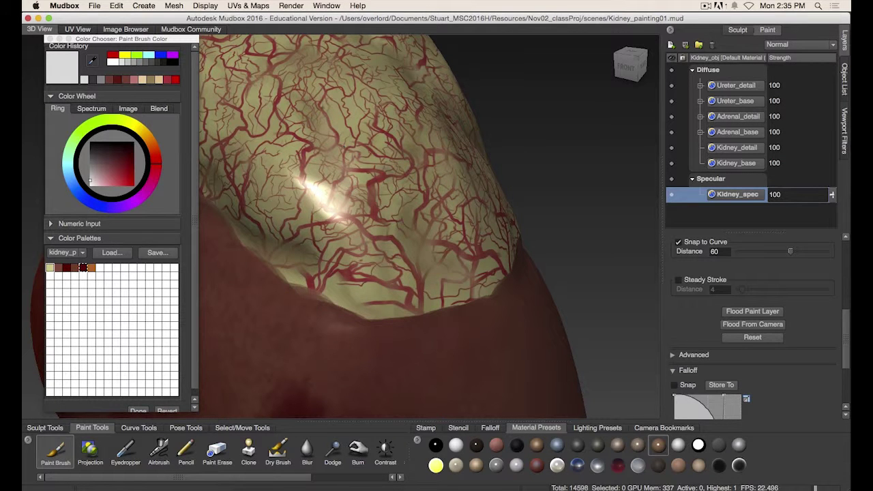
# Step: Compare the painted adrenal highlight with the shine on the kidney and ureter from several angles
pyautogui.keyDown('alt'); pyautogui.moveTo(513, 256); pyautogui.dragTo(541, 227, button='middle'); pyautogui.keyUp('alt')
pyautogui.keyDown('alt'); pyautogui.moveTo(541, 226); pyautogui.dragTo(473, 227, button='right'); pyautogui.keyUp('alt')
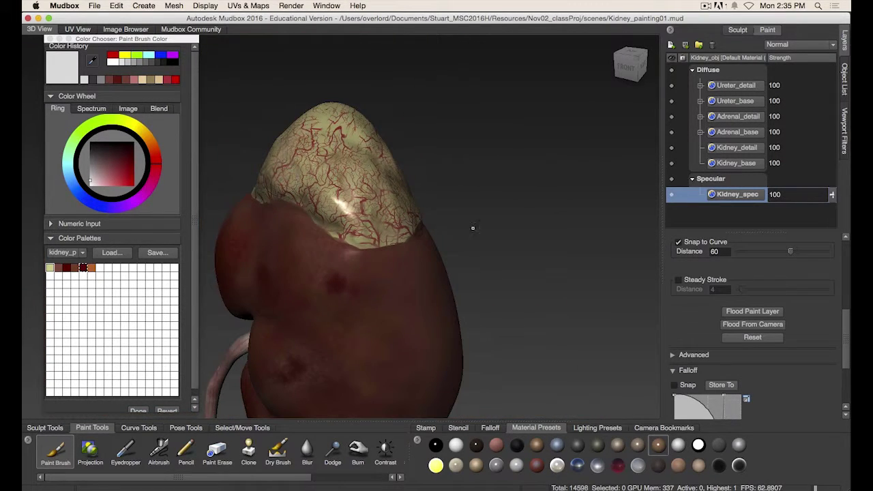
pyautogui.keyDown('alt'); pyautogui.moveTo(511, 232); pyautogui.dragTo(523, 201); pyautogui.keyUp('alt')
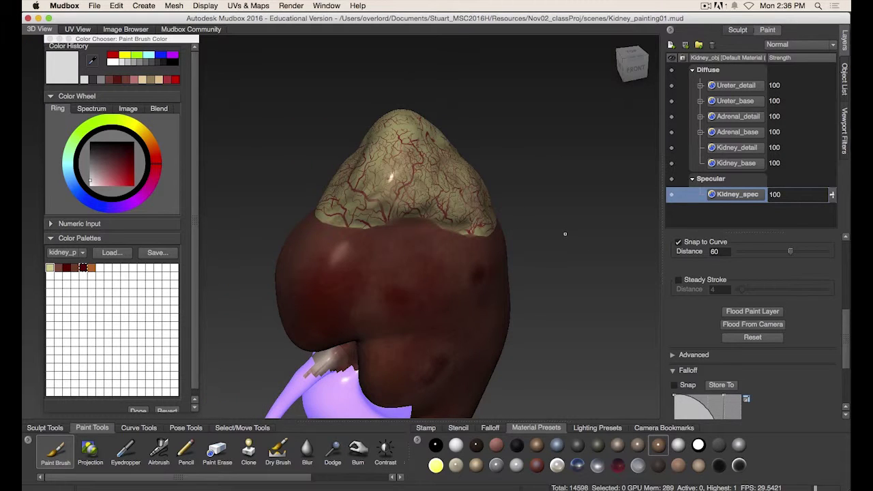
pyautogui.keyDown('alt'); pyautogui.moveTo(565, 234); pyautogui.dragTo(560, 161); pyautogui.keyUp('alt')
pyautogui.keyDown('alt'); pyautogui.moveTo(443, 385); pyautogui.dragTo(506, 298, button='middle'); pyautogui.keyUp('alt')
pyautogui.keyDown('alt'); pyautogui.moveTo(507, 298); pyautogui.dragTo(497, 279); pyautogui.keyUp('alt')
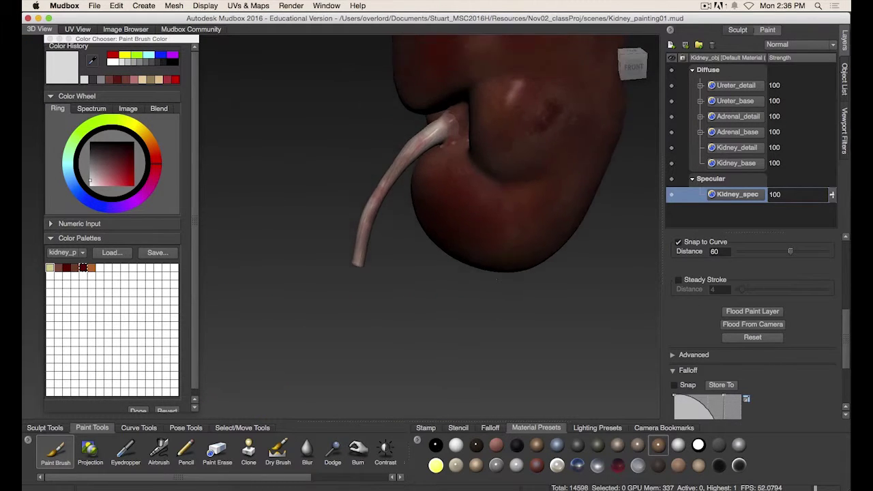
# Step: Paint light gray specular strokes along the ureter and check its shine up close
pyautogui.keyDown('alt'); pyautogui.moveTo(497, 280); pyautogui.dragTo(684, 286, button='right'); pyautogui.keyUp('alt')
pyautogui.keyDown('alt'); pyautogui.moveTo(457, 263); pyautogui.dragTo(458, 290, button='middle'); pyautogui.keyUp('alt')
pyautogui.keyDown('alt'); pyautogui.moveTo(459, 291); pyautogui.dragTo(519, 291, button='right'); pyautogui.keyUp('alt')
pyautogui.keyDown('alt'); pyautogui.moveTo(502, 174); pyautogui.dragTo(475, 192, button='middle'); pyautogui.keyUp('alt')
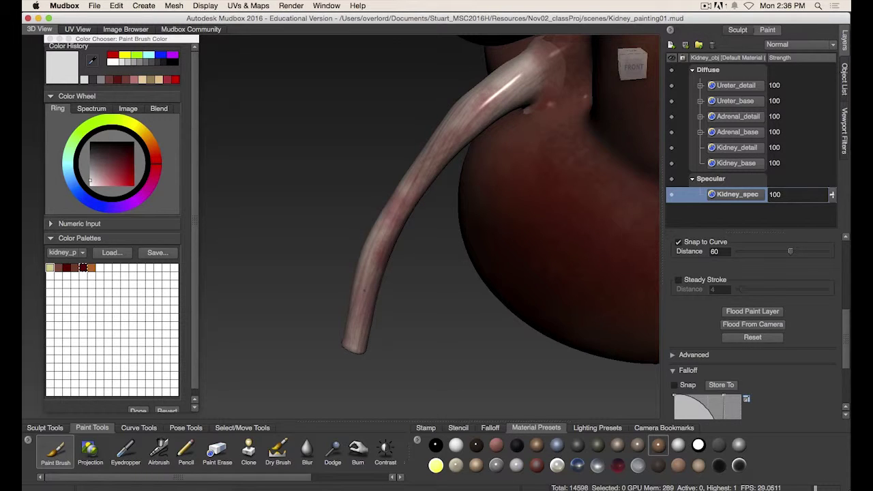
pyautogui.keyDown('alt'); pyautogui.moveTo(443, 274); pyautogui.dragTo(411, 287, button='middle'); pyautogui.keyUp('alt')
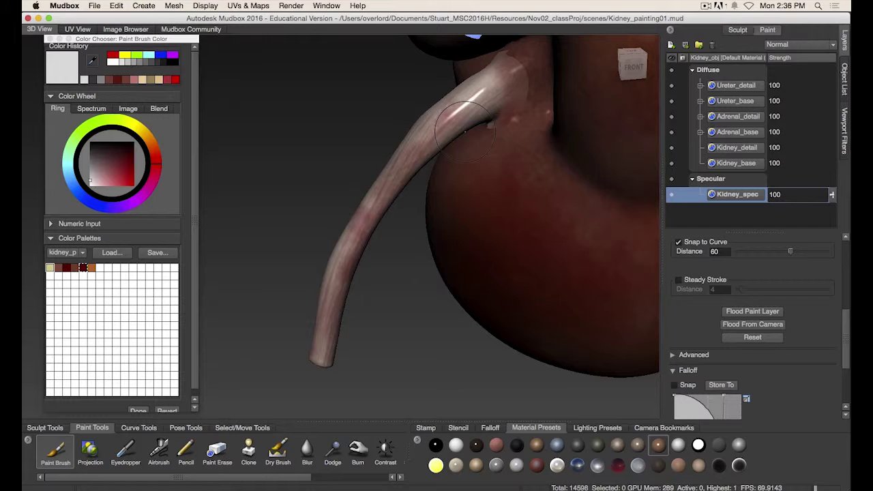
pyautogui.moveTo(465, 132)
pyautogui.keyDown('alt'); pyautogui.mouseDown()
pyautogui.moveTo(426, 157)
pyautogui.moveTo(469, 129)
pyautogui.mouseUp(); pyautogui.keyUp('alt')
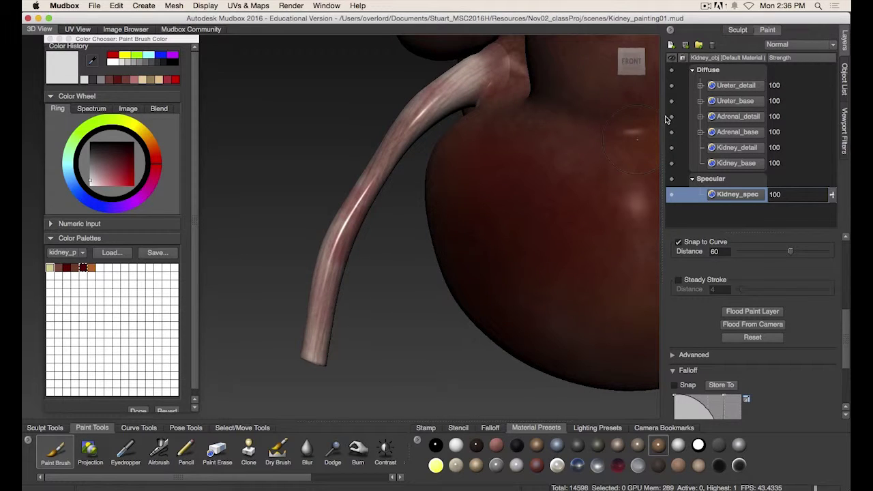
# Step: Display the Kidney_spec layer alone with Solo As Diffuse
pyautogui.rightClick(734, 198)
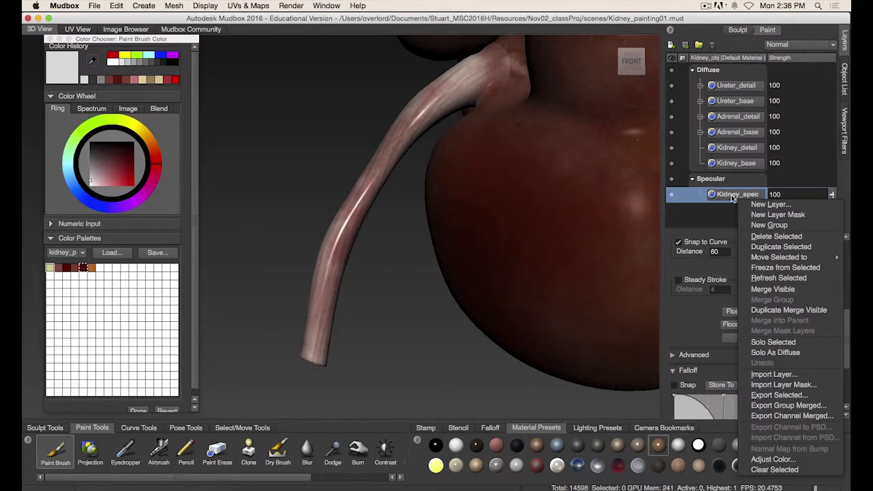
pyautogui.click(777, 353)
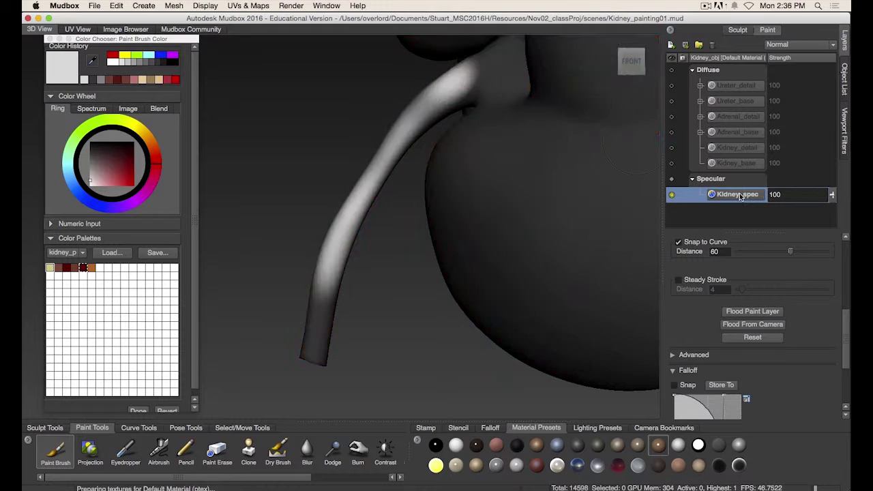
pyautogui.rightClick(779, 221)
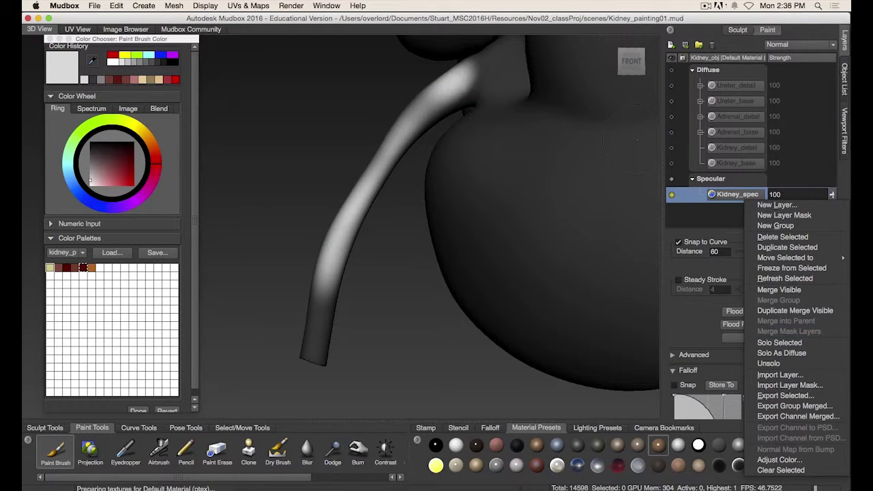
pyautogui.click(401, 244)
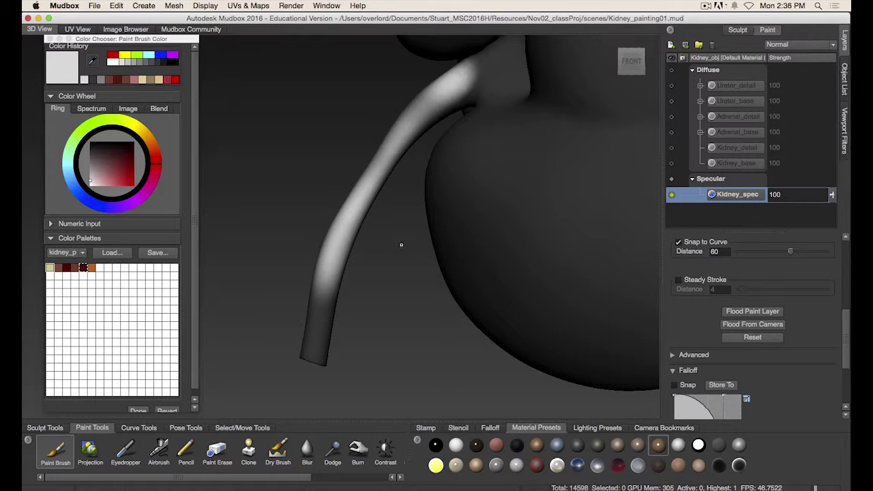
# Step: Extend the light gray specular paint down to the ureter's tip and inspect the soloed layer from several angles
pyautogui.moveTo(423, 246)
pyautogui.keyDown('alt'); pyautogui.mouseDown()
pyautogui.moveTo(382, 273)
pyautogui.moveTo(423, 259)
pyautogui.moveTo(560, 336)
pyautogui.moveTo(480, 298)
pyautogui.moveTo(309, 261)
pyautogui.mouseUp(); pyautogui.keyUp('alt')
pyautogui.press('super+z')
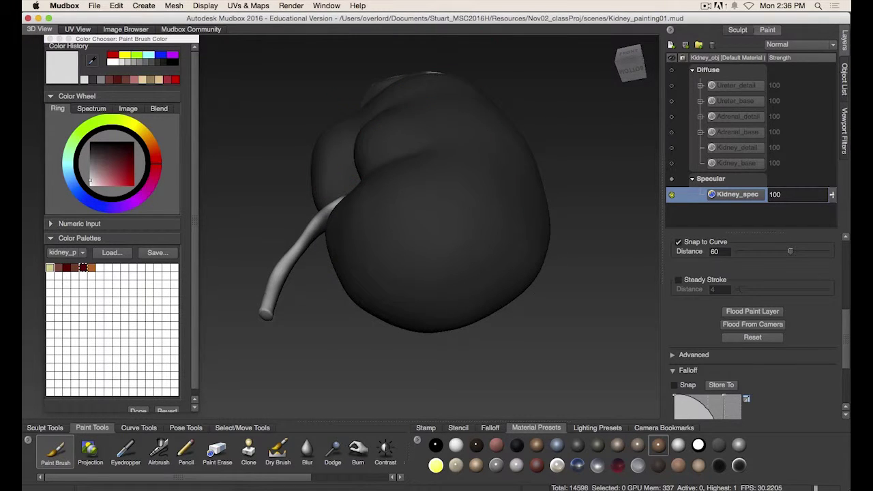
pyautogui.moveTo(382, 266)
pyautogui.keyDown('alt'); pyautogui.mouseDown()
pyautogui.moveTo(521, 273)
pyautogui.moveTo(411, 298)
pyautogui.moveTo(401, 336)
pyautogui.moveTo(394, 293)
pyautogui.moveTo(351, 218)
pyautogui.mouseUp(); pyautogui.keyUp('alt')
pyautogui.moveTo(351, 218)
pyautogui.keyDown('alt'); pyautogui.mouseDown()
pyautogui.moveTo(256, 250)
pyautogui.moveTo(280, 269)
pyautogui.moveTo(246, 267)
pyautogui.mouseUp(); pyautogui.keyUp('alt')
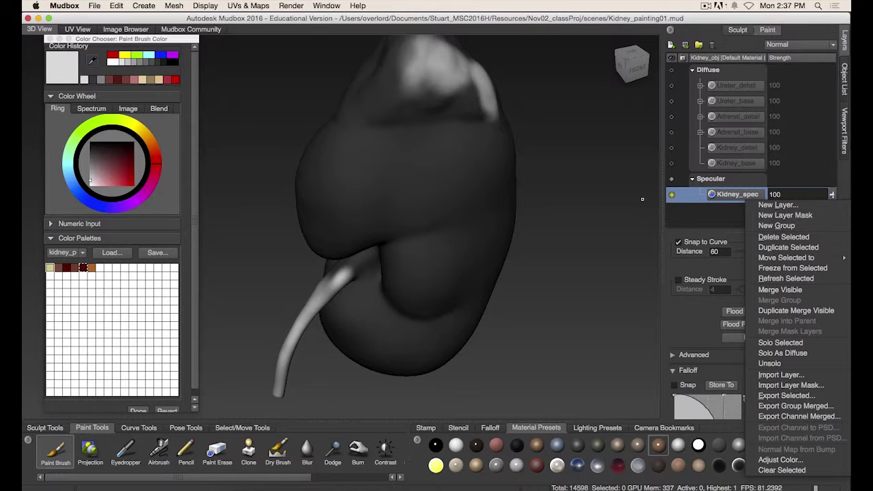
pyautogui.click(642, 199)
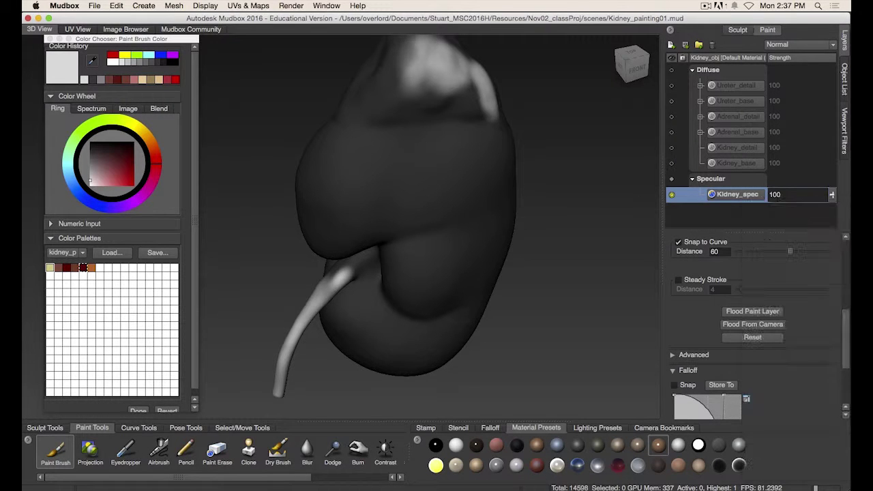
pyautogui.keyDown('alt'); pyautogui.moveTo(548, 229); pyautogui.dragTo(549, 252); pyautogui.keyUp('alt')
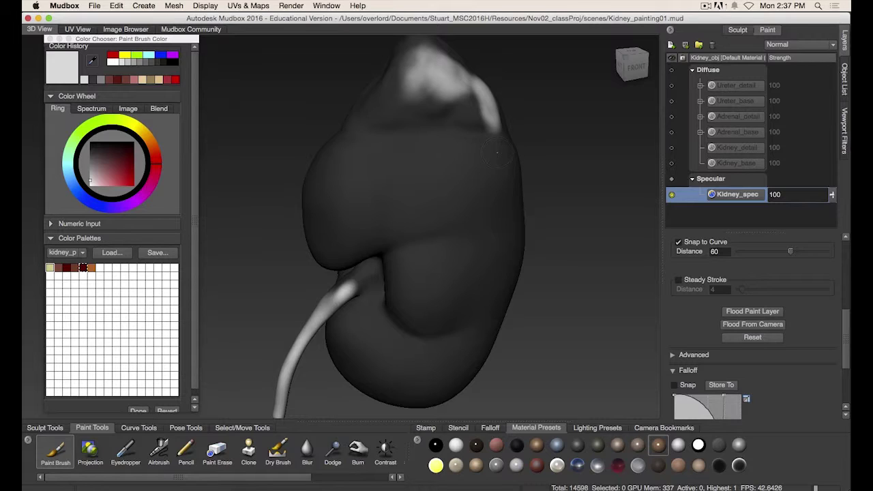
# Step: Fill the front of the adrenal gland with light gray paint on the Kidney_spec layer
pyautogui.moveTo(433, 66)
pyautogui.mouseDown()
pyautogui.moveTo(431, 106)
pyautogui.moveTo(471, 114)
pyautogui.moveTo(485, 101)
pyautogui.mouseUp()
pyautogui.keyDown('alt'); pyautogui.moveTo(511, 128); pyautogui.dragTo(526, 191, button='middle'); pyautogui.keyUp('alt')
pyautogui.keyDown('alt'); pyautogui.moveTo(526, 191); pyautogui.dragTo(515, 189); pyautogui.keyUp('alt')
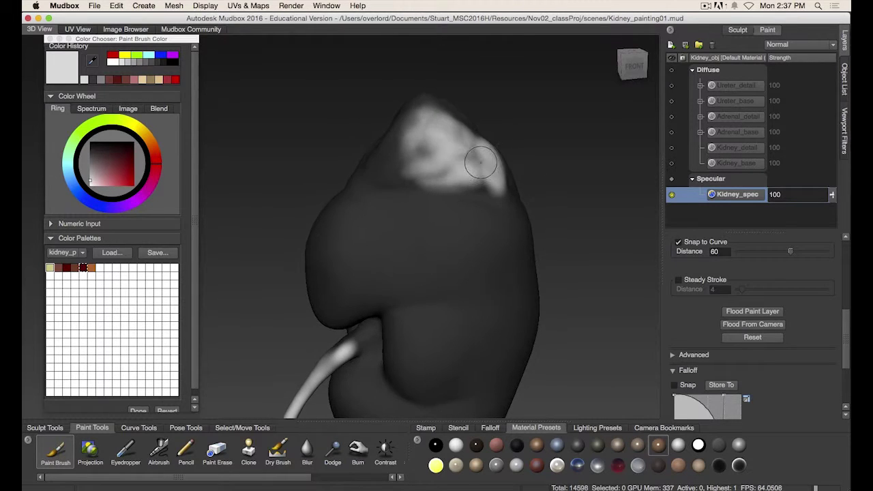
pyautogui.moveTo(475, 162); pyautogui.dragTo(481, 163)
pyautogui.moveTo(418, 129)
pyautogui.mouseDown()
pyautogui.moveTo(392, 170)
pyautogui.moveTo(491, 186)
pyautogui.moveTo(427, 144)
pyautogui.mouseUp()
# Step: Cover the adrenal gland's sides, back and top with light gray specular paint down to the kidney's edge
pyautogui.keyDown('alt'); pyautogui.moveTo(426, 145); pyautogui.dragTo(615, 143); pyautogui.keyUp('alt')
pyautogui.moveTo(442, 123)
pyautogui.mouseDown()
pyautogui.moveTo(423, 143)
pyautogui.moveTo(430, 178)
pyautogui.moveTo(391, 158)
pyautogui.moveTo(626, 149)
pyautogui.mouseUp()
pyautogui.moveTo(378, 119)
pyautogui.mouseDown()
pyautogui.moveTo(361, 150)
pyautogui.moveTo(395, 170)
pyautogui.moveTo(393, 95)
pyautogui.moveTo(355, 109)
pyautogui.moveTo(343, 151)
pyautogui.mouseUp()
pyautogui.keyDown('alt'); pyautogui.moveTo(502, 160); pyautogui.dragTo(430, 133); pyautogui.keyUp('alt')
pyautogui.keyDown('alt'); pyautogui.moveTo(430, 140); pyautogui.dragTo(478, 145, button='middle'); pyautogui.keyUp('alt')
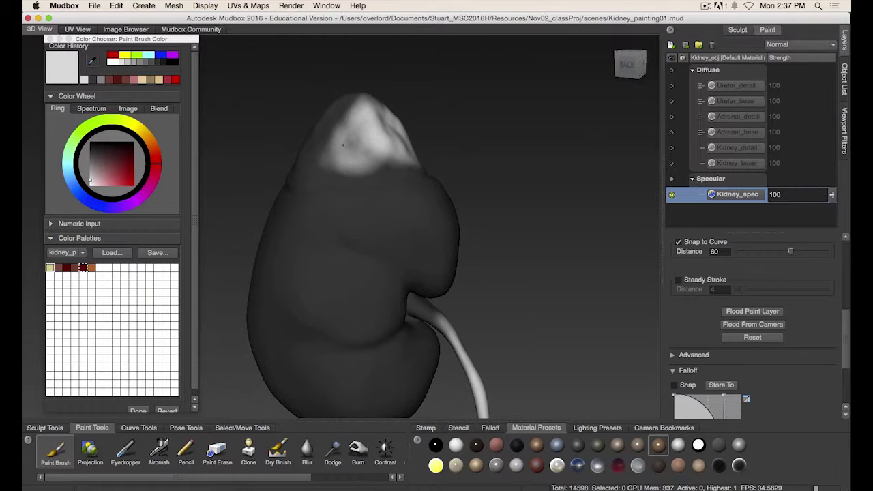
pyautogui.moveTo(355, 136)
pyautogui.mouseDown()
pyautogui.moveTo(382, 164)
pyautogui.moveTo(372, 179)
pyautogui.moveTo(310, 160)
pyautogui.moveTo(328, 129)
pyautogui.moveTo(354, 146)
pyautogui.moveTo(344, 117)
pyautogui.moveTo(382, 140)
pyautogui.moveTo(409, 142)
pyautogui.mouseUp()
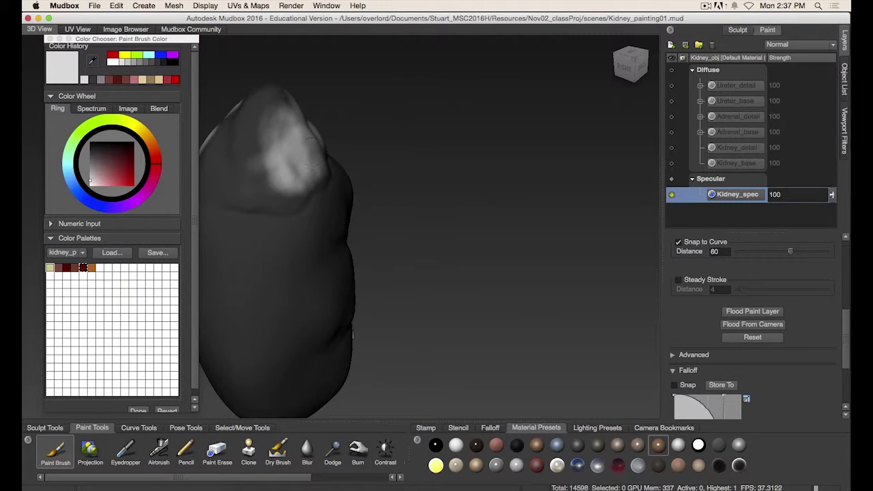
pyautogui.moveTo(239, 164)
pyautogui.mouseDown()
pyautogui.moveTo(266, 136)
pyautogui.moveTo(285, 184)
pyautogui.moveTo(273, 133)
pyautogui.moveTo(290, 198)
pyautogui.moveTo(301, 204)
pyautogui.moveTo(248, 143)
pyautogui.moveTo(402, 139)
pyautogui.moveTo(354, 164)
pyautogui.moveTo(429, 174)
pyautogui.moveTo(383, 133)
pyautogui.moveTo(368, 89)
pyautogui.moveTo(395, 171)
pyautogui.moveTo(382, 219)
pyautogui.moveTo(378, 205)
pyautogui.moveTo(348, 183)
pyautogui.mouseUp()
pyautogui.keyDown('alt'); pyautogui.moveTo(348, 183); pyautogui.dragTo(398, 249); pyautogui.keyUp('alt')
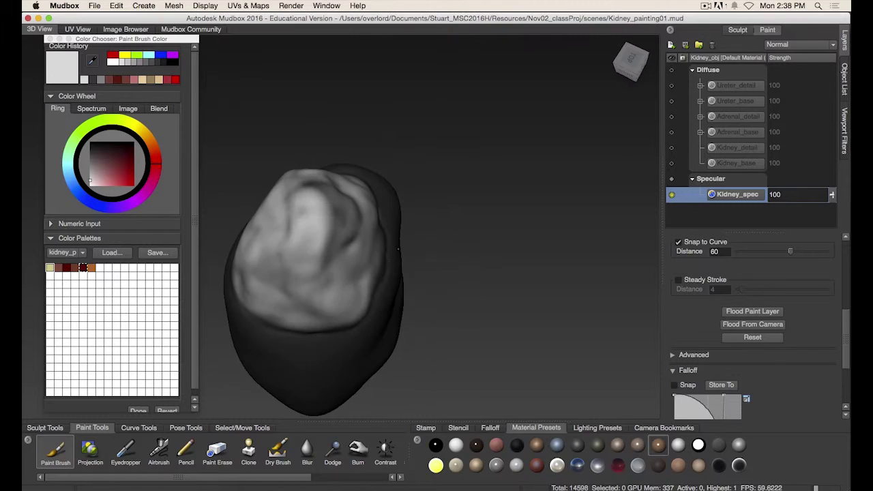
pyautogui.moveTo(310, 201)
pyautogui.mouseDown()
pyautogui.moveTo(314, 185)
pyautogui.moveTo(263, 165)
pyautogui.mouseUp()
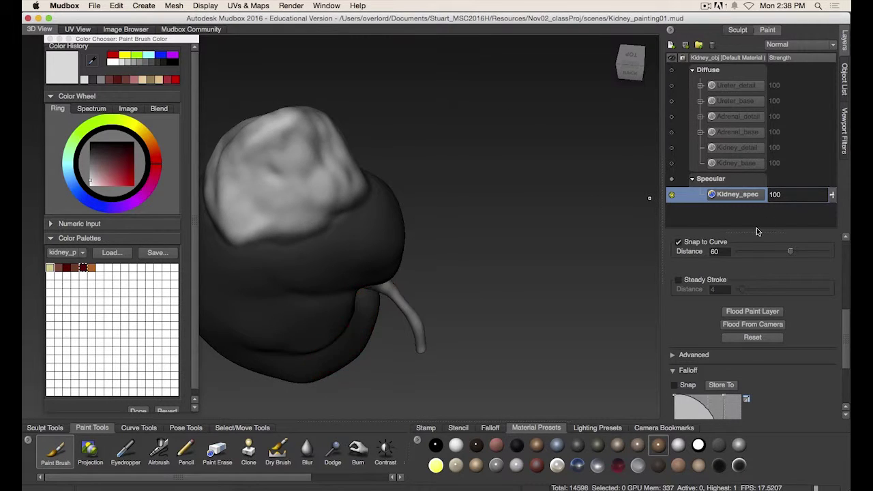
# Step: Unsolo the Kidney_spec layer and check the shine on the fully painted model from several angles
pyautogui.rightClick(752, 197)
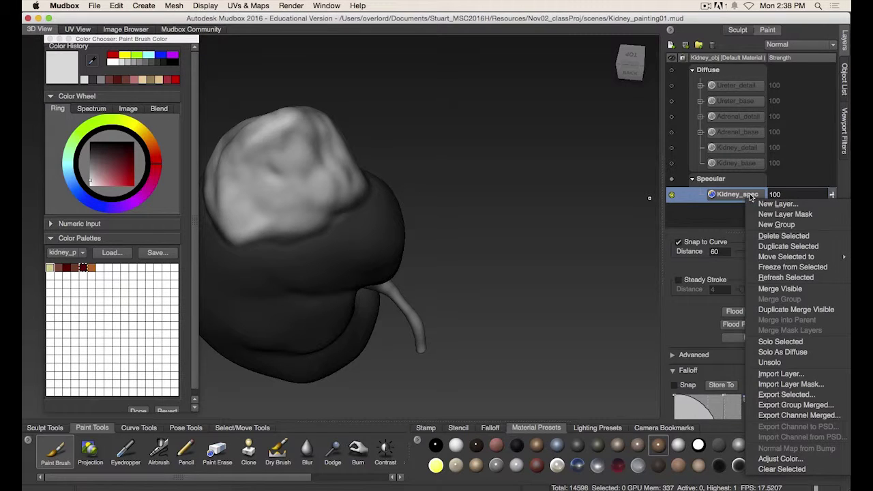
pyautogui.click(782, 362)
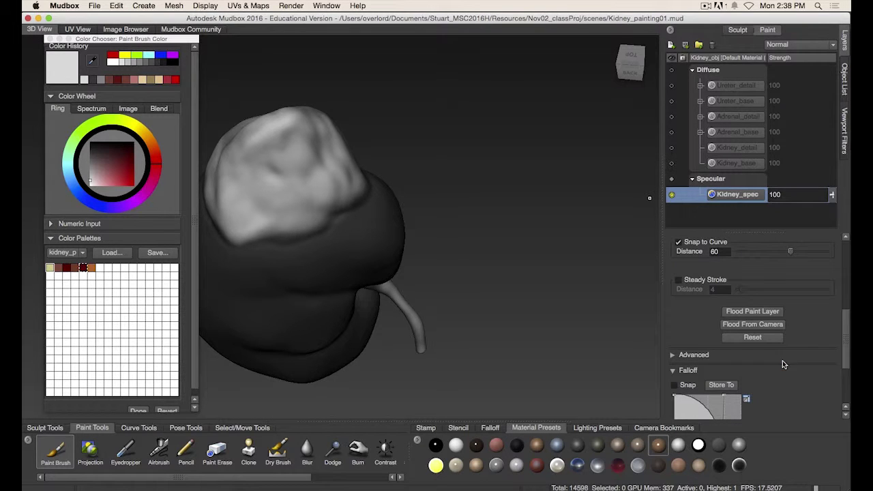
pyautogui.moveTo(473, 265)
pyautogui.keyDown('alt'); pyautogui.mouseDown()
pyautogui.moveTo(471, 188)
pyautogui.moveTo(481, 215)
pyautogui.moveTo(464, 183)
pyautogui.moveTo(491, 221)
pyautogui.moveTo(469, 217)
pyautogui.moveTo(458, 200)
pyautogui.mouseUp(); pyautogui.keyUp('alt')
pyautogui.keyDown('alt'); pyautogui.moveTo(546, 251); pyautogui.dragTo(542, 268); pyautogui.keyUp('alt')
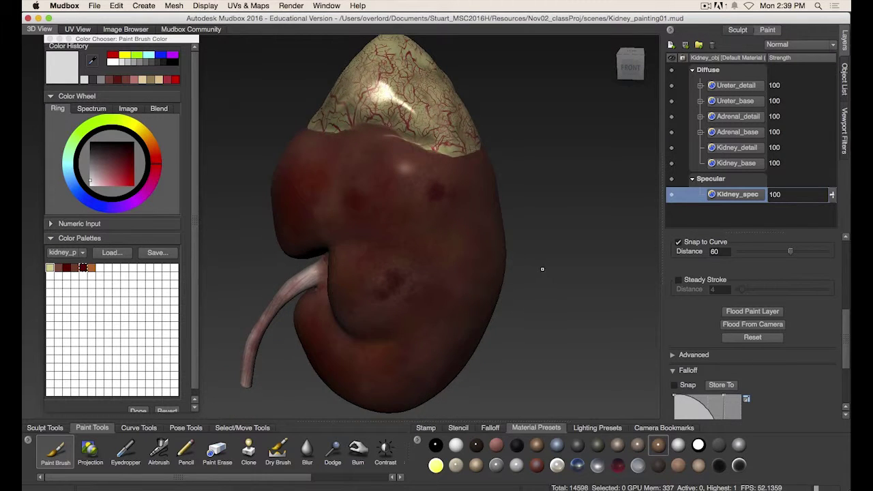
pyautogui.keyDown('alt'); pyautogui.moveTo(542, 268); pyautogui.dragTo(483, 265, button='right'); pyautogui.keyUp('alt')
pyautogui.moveTo(484, 264); pyautogui.dragTo(613, 215)
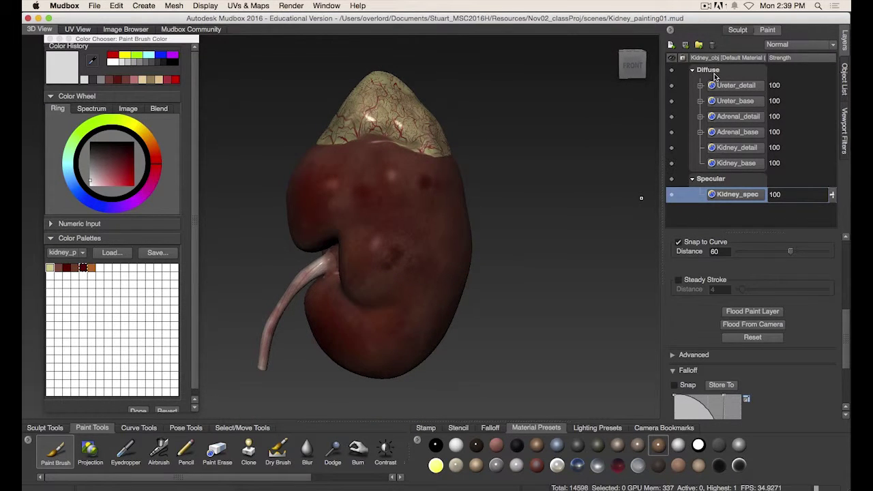
pyautogui.keyDown('alt'); pyautogui.moveTo(506, 241); pyautogui.dragTo(472, 254); pyautogui.keyUp('alt')
# Step: Close the color chooser and open the Export All Paint Layers dialog
pyautogui.click(50, 41)
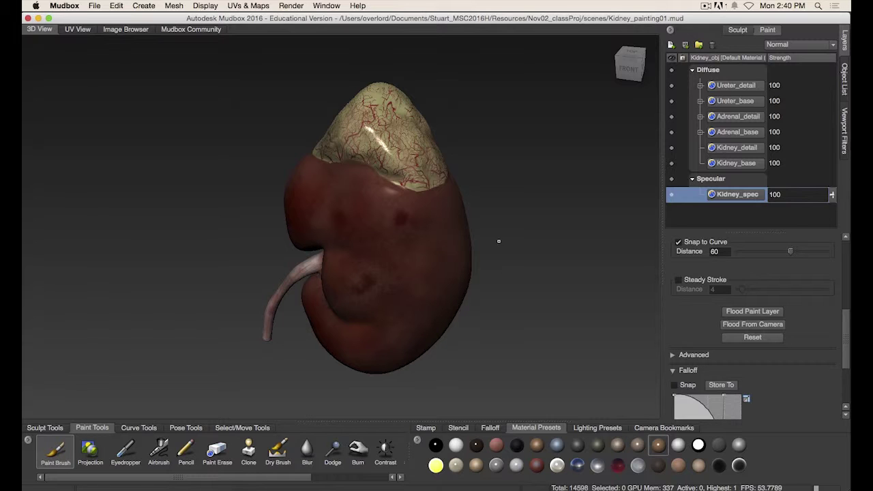
pyautogui.keyDown('alt'); pyautogui.moveTo(459, 165); pyautogui.dragTo(434, 217); pyautogui.keyUp('alt')
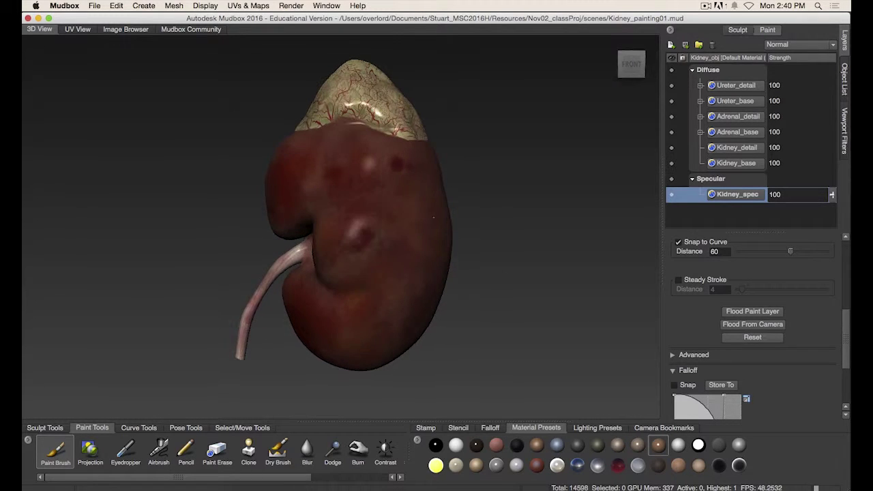
pyautogui.click(93, 5)
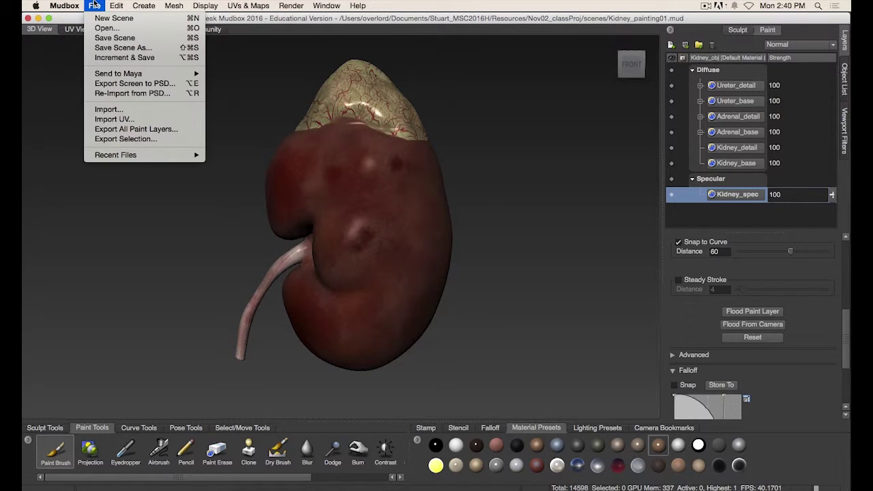
pyautogui.click(158, 130)
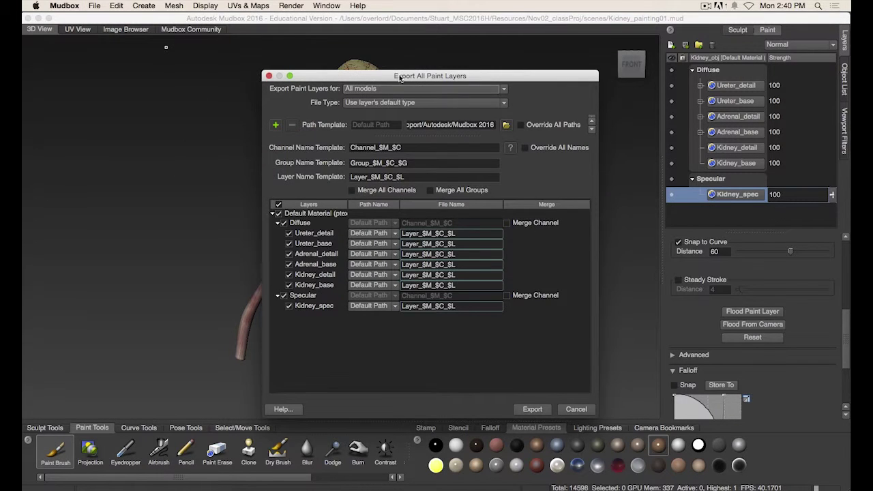
pyautogui.moveTo(401, 78); pyautogui.dragTo(347, 68)
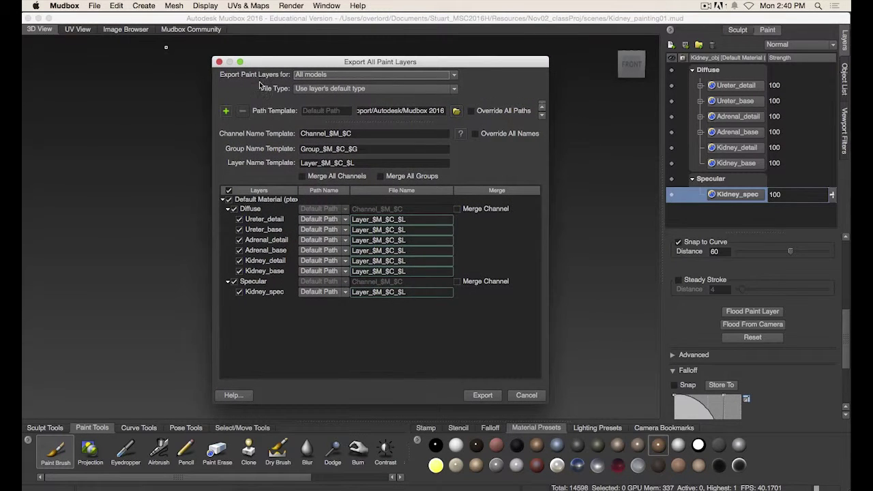
# Step: Restrict the paint layer export to the active model, Kidney_obj
pyautogui.click(323, 76)
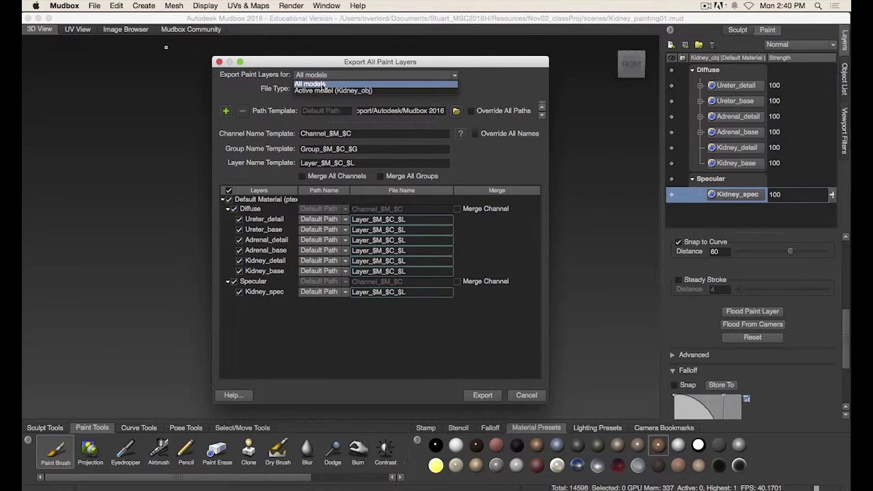
pyautogui.click(366, 91)
pyautogui.click(369, 77)
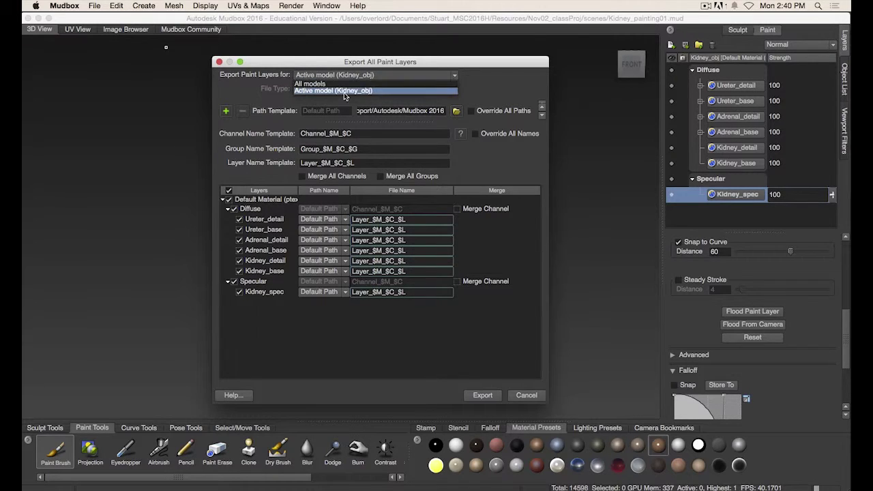
pyautogui.click(354, 91)
pyautogui.click(355, 76)
pyautogui.click(354, 91)
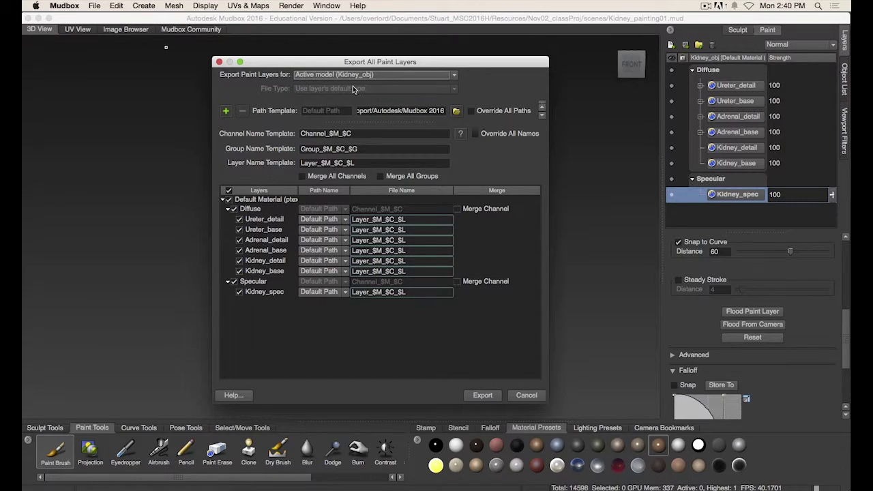
pyautogui.moveTo(370, 64); pyautogui.dragTo(361, 56)
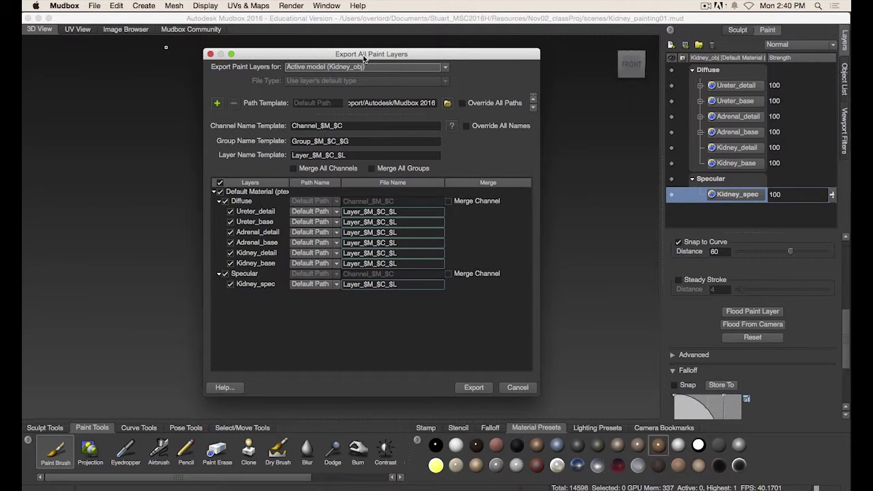
pyautogui.moveTo(367, 60); pyautogui.dragTo(338, 61)
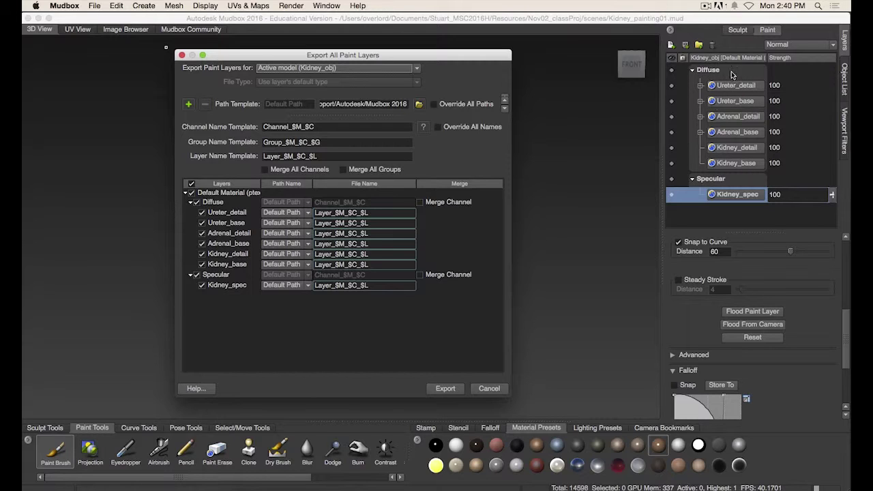
# Step: Merge all channels in the export so that Diffuse and Specular each become a single file
pyautogui.click(289, 171)
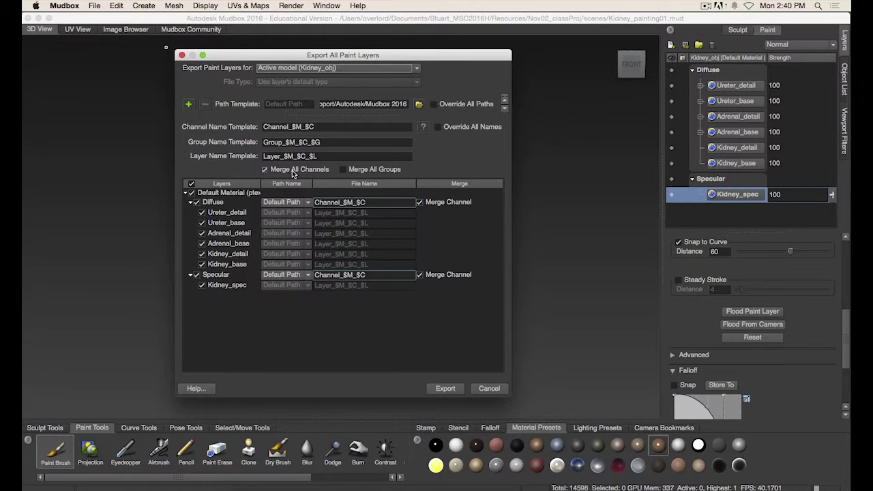
pyautogui.click(296, 171)
pyautogui.click(307, 171)
pyautogui.moveTo(374, 202); pyautogui.dragTo(317, 193)
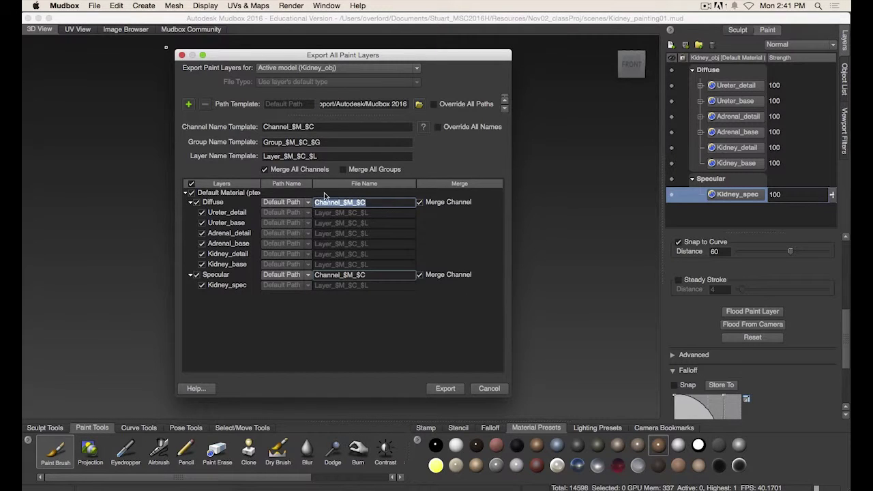
pyautogui.click(339, 202)
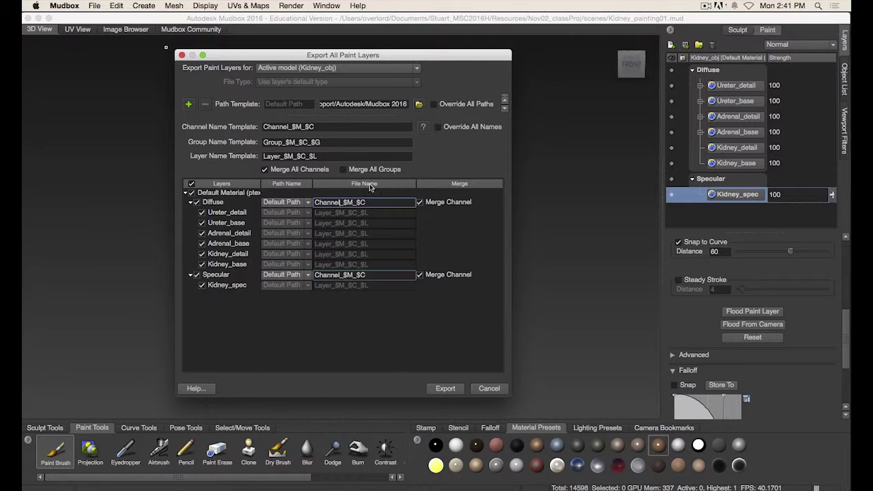
# Step: Set the export path template to the textures folder of the Nov02_classProj project
pyautogui.click(418, 104)
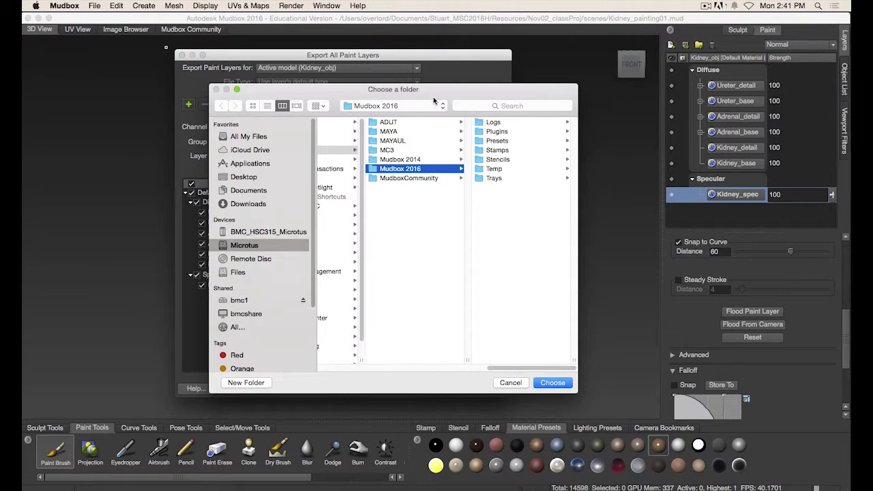
pyautogui.moveTo(433, 101); pyautogui.dragTo(451, 98)
pyautogui.click(265, 187)
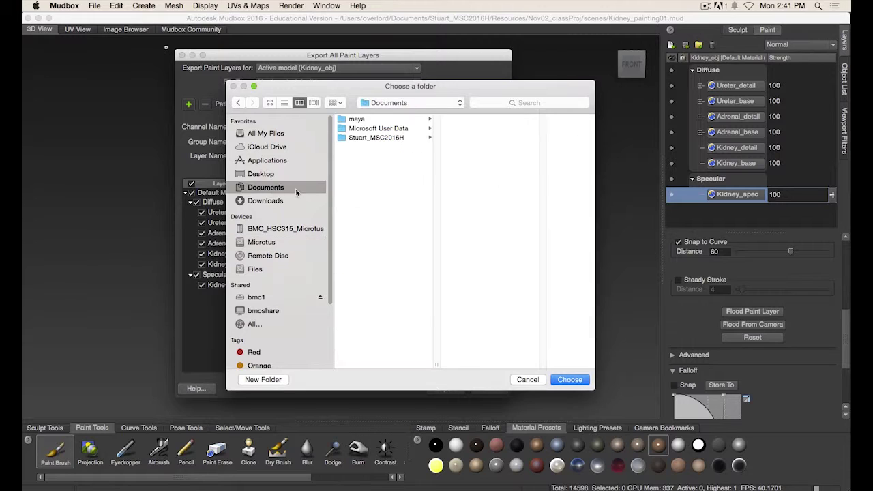
pyautogui.click(368, 137)
pyautogui.click(476, 121)
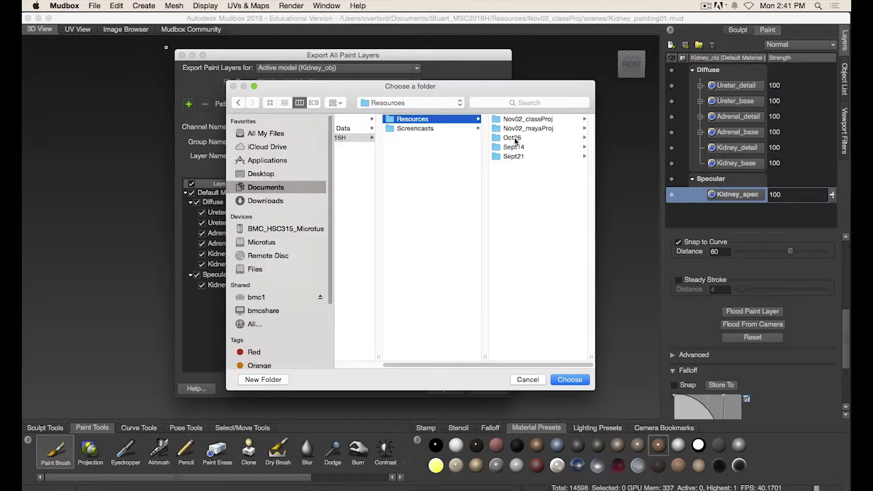
pyautogui.click(525, 121)
pyautogui.click(523, 158)
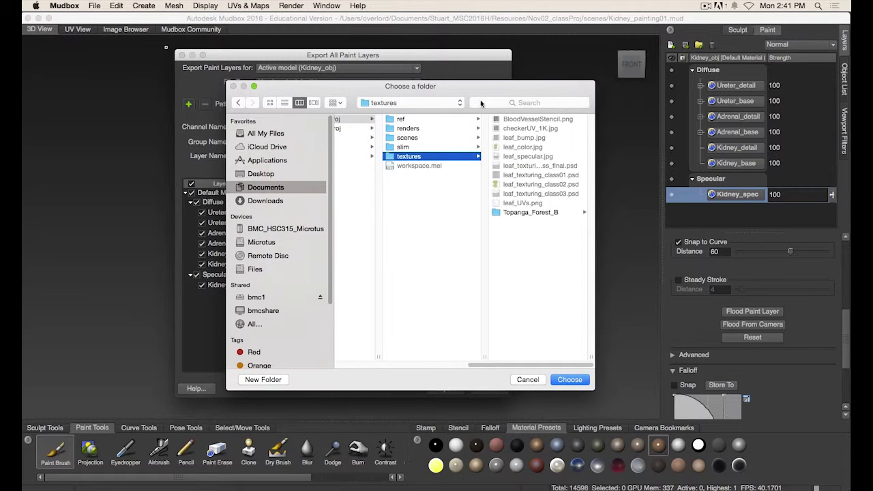
pyautogui.moveTo(482, 104); pyautogui.dragTo(451, 106)
pyautogui.click(538, 380)
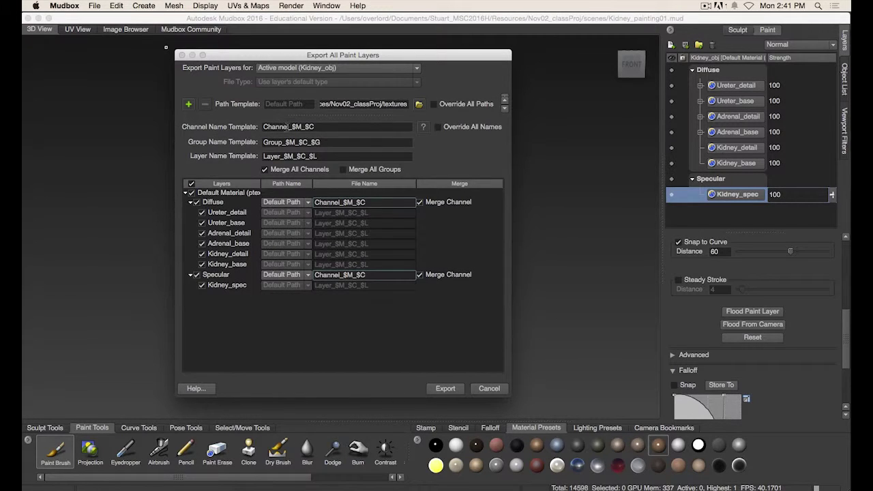
# Step: Change the channel name template to Kidney_$C, replacing the Channel prefix and removing the $M placeholder
pyautogui.moveTo(285, 126); pyautogui.dragTo(263, 121)
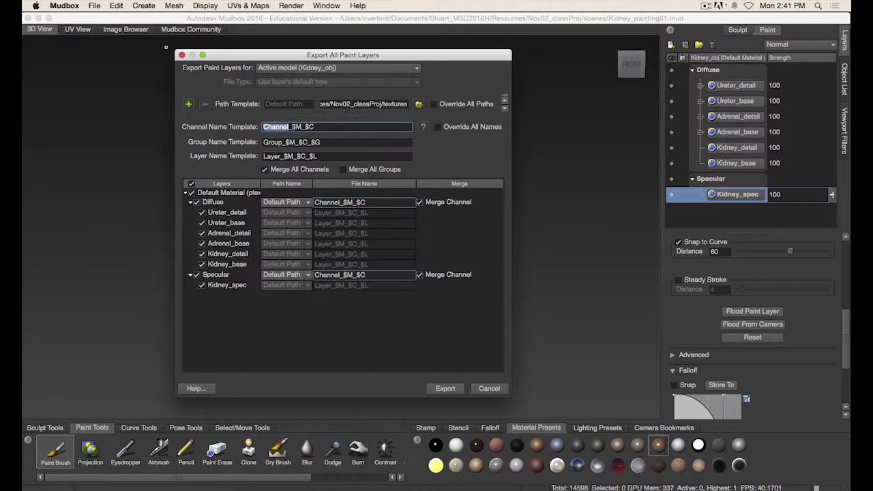
pyautogui.click(289, 127)
pyautogui.doubleClick(289, 126)
pyautogui.click(289, 127)
pyautogui.hotkey('alt', 'shift', 'Left')
pyautogui.write('Kidney')
pyautogui.moveTo(372, 56); pyautogui.dragTo(342, 48)
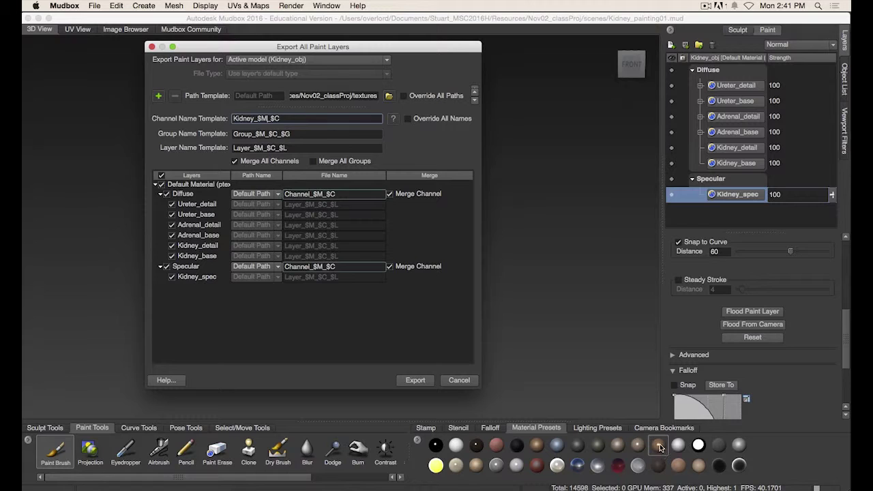
pyautogui.moveTo(268, 119); pyautogui.dragTo(257, 118)
pyautogui.press('BackSpace')
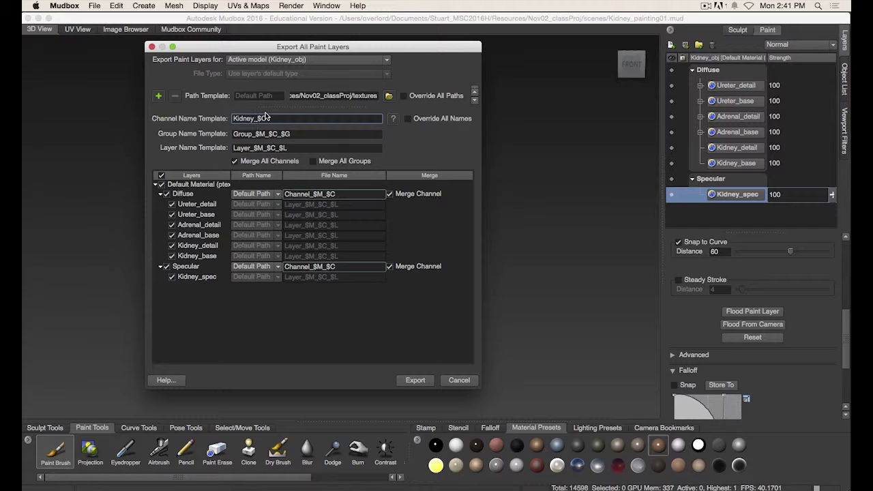
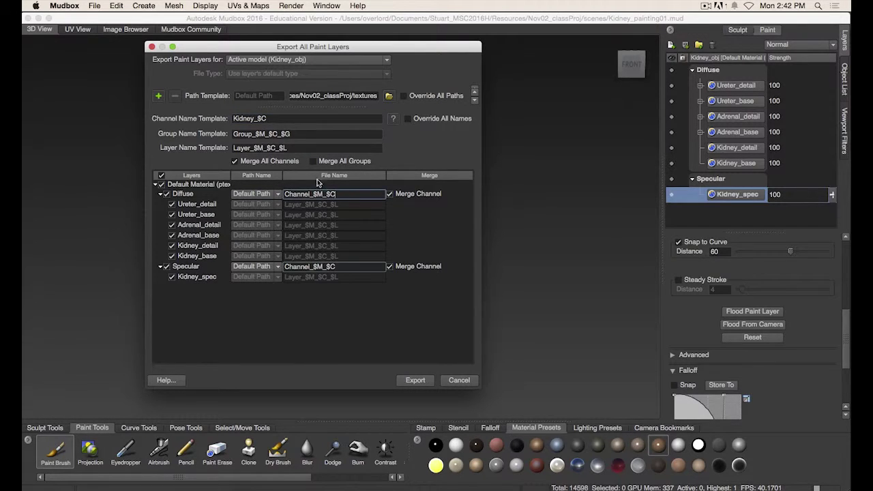
pyautogui.click(282, 120)
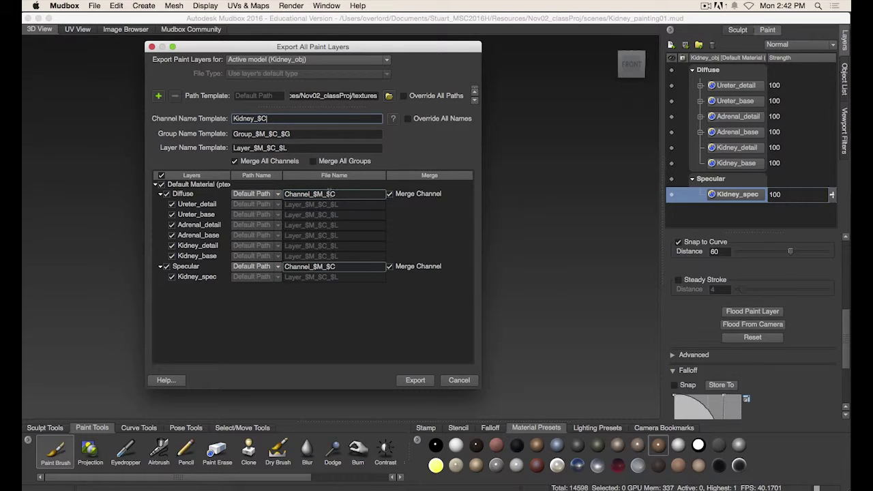
# Step: Override all file names with the channel name template and export the paint layers
pyautogui.click(409, 118)
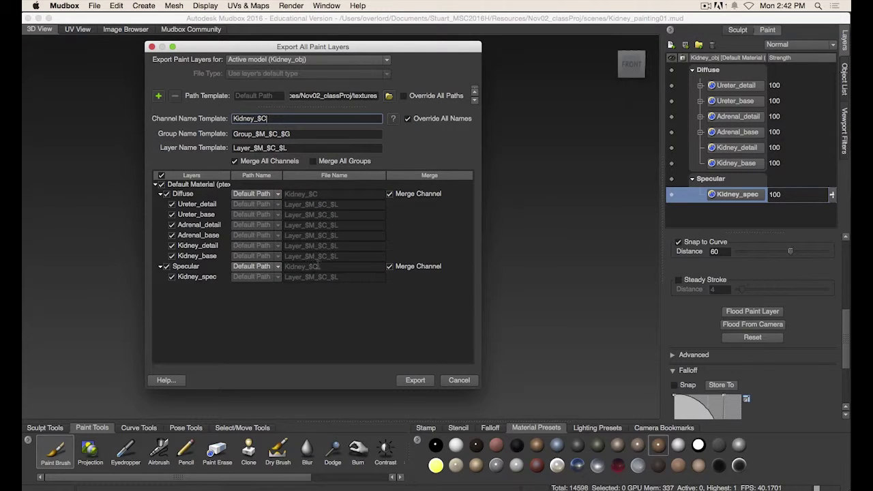
pyautogui.moveTo(319, 48); pyautogui.dragTo(332, 59)
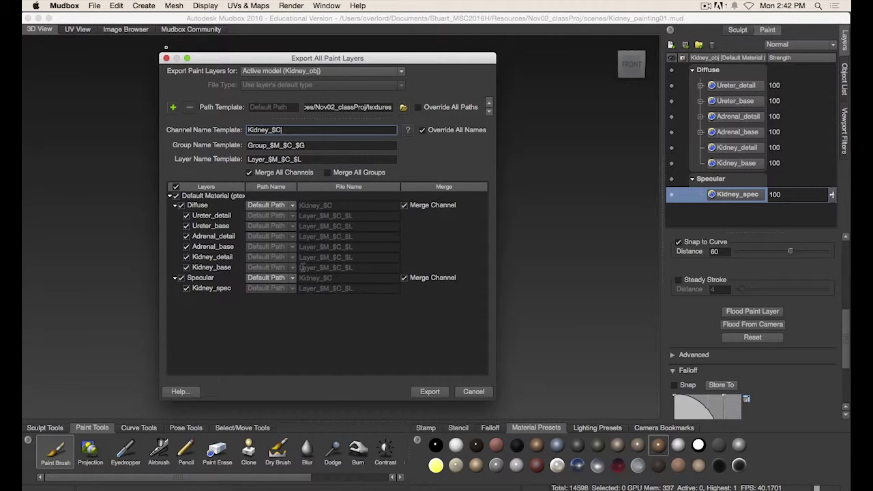
pyautogui.click(437, 392)
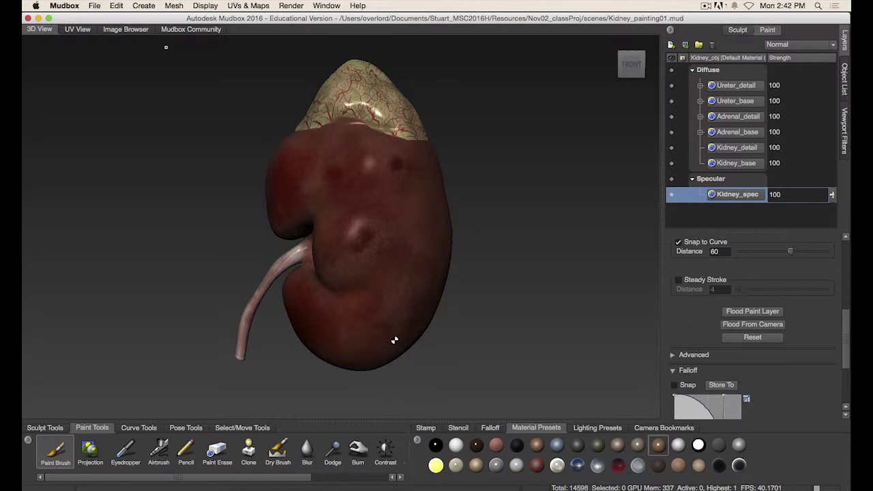
# Step: Switch to Finder and examine the exported Kidney_Diffuse.ptx and Kidney_Specular.ptx files in the textures folder
pyautogui.press('super+Tab')
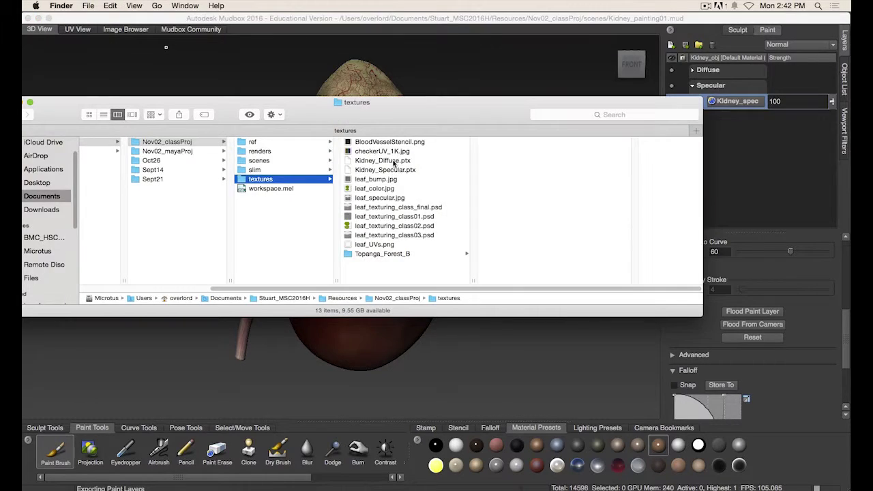
pyautogui.click(393, 163)
pyautogui.click(411, 170)
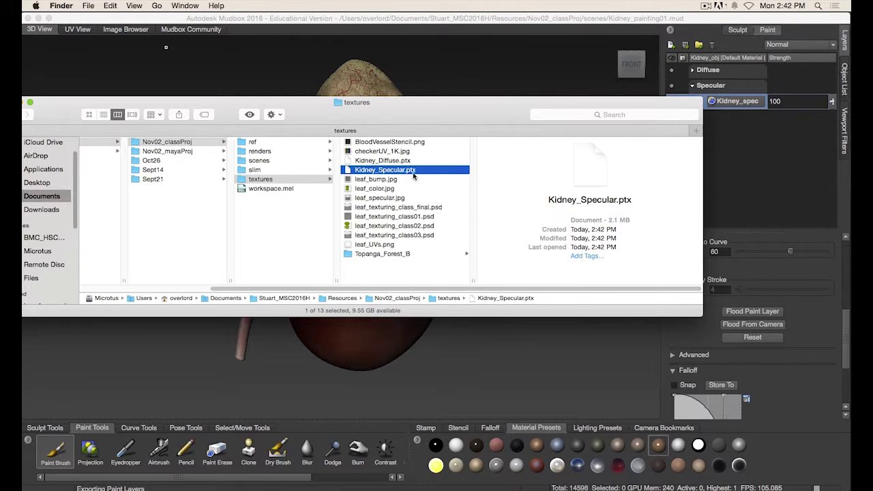
pyautogui.click(365, 162)
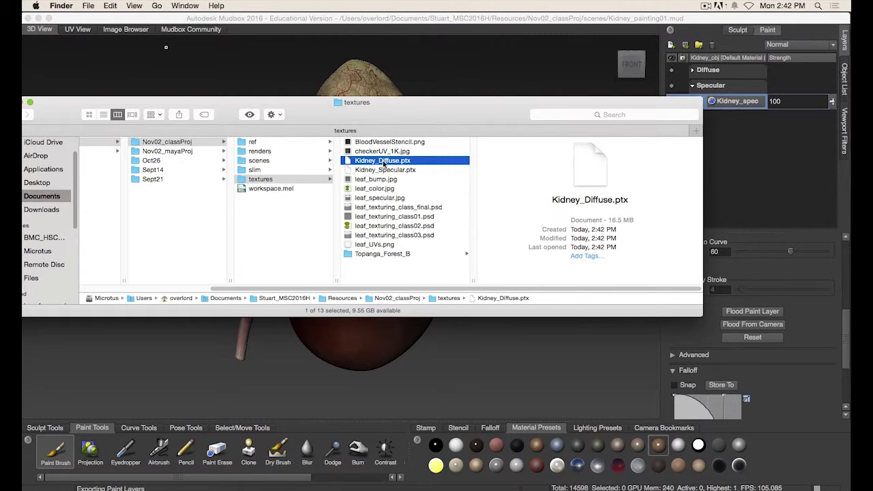
pyautogui.click(389, 171)
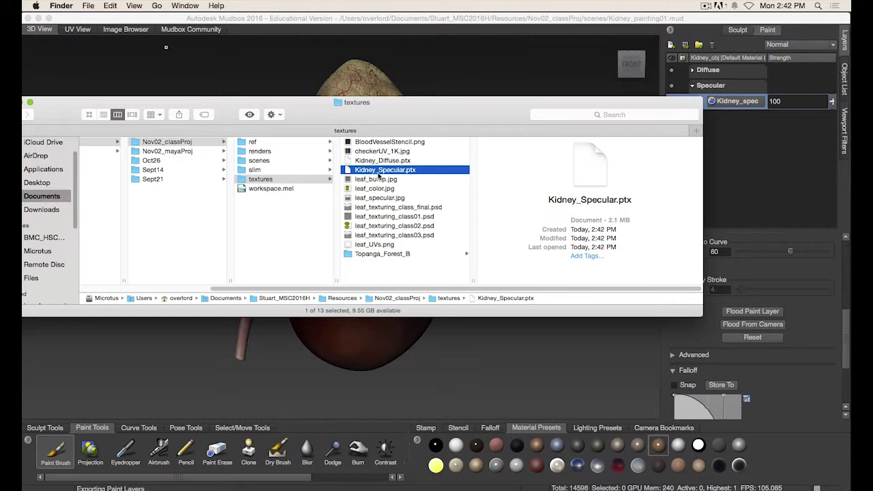
pyautogui.click(408, 160)
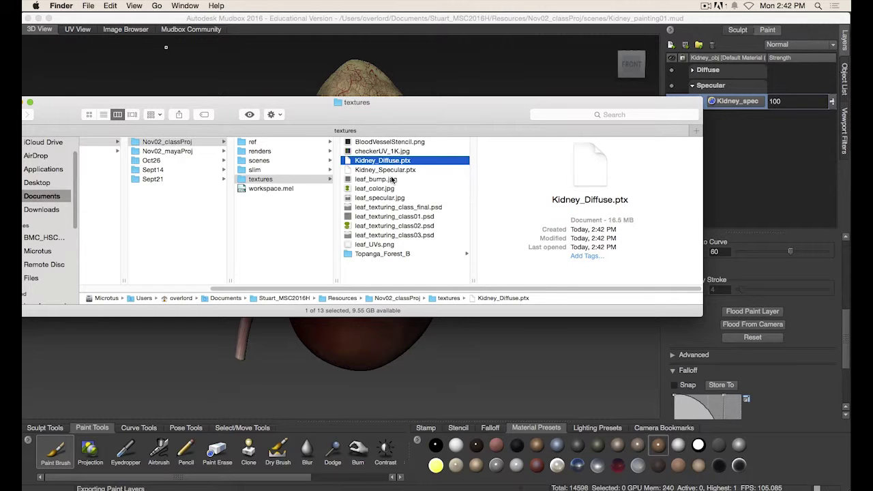
pyautogui.moveTo(386, 120); pyautogui.dragTo(386, 114)
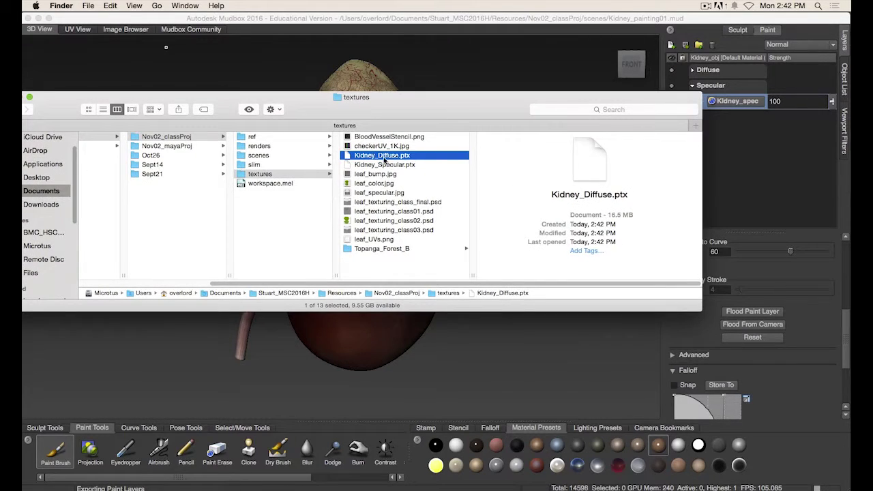
pyautogui.click(379, 165)
pyautogui.click(368, 156)
pyautogui.moveTo(393, 105); pyautogui.dragTo(411, 99)
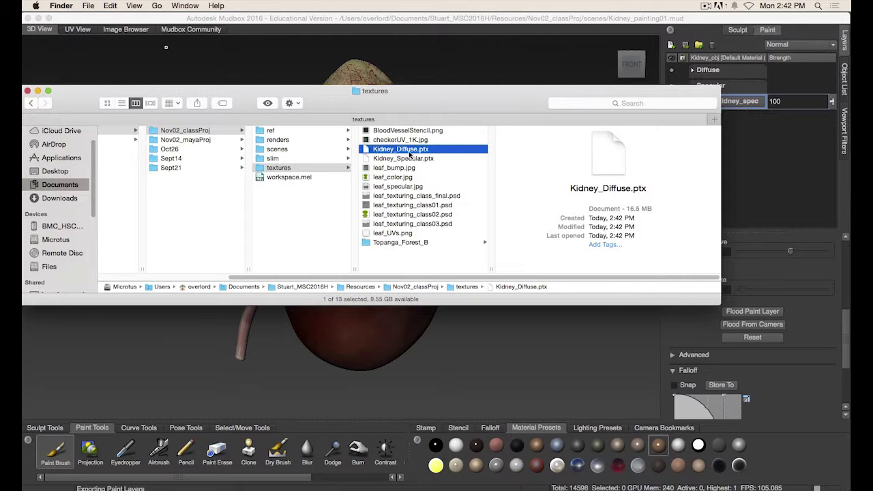
pyautogui.click(411, 158)
# Step: Try to open Kidney_Diffuse.ptx directly from the textures folder
pyautogui.doubleClick(410, 149)
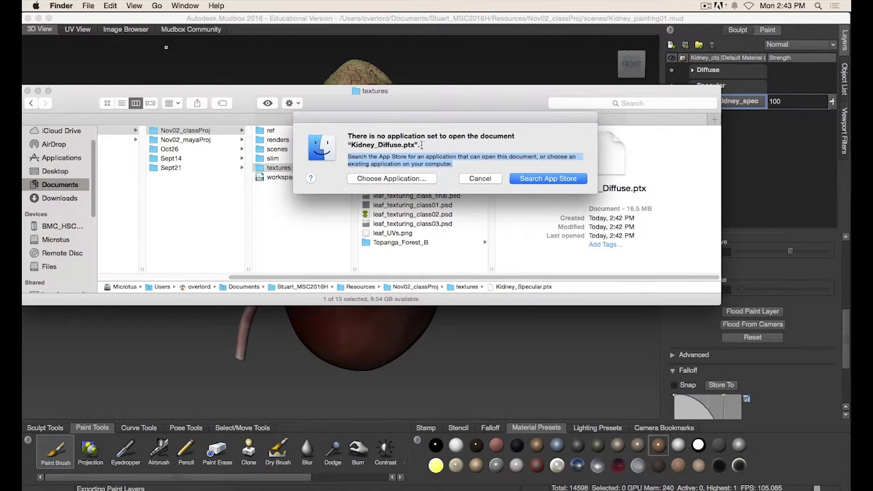
pyautogui.moveTo(421, 145); pyautogui.dragTo(368, 136)
pyautogui.click(479, 178)
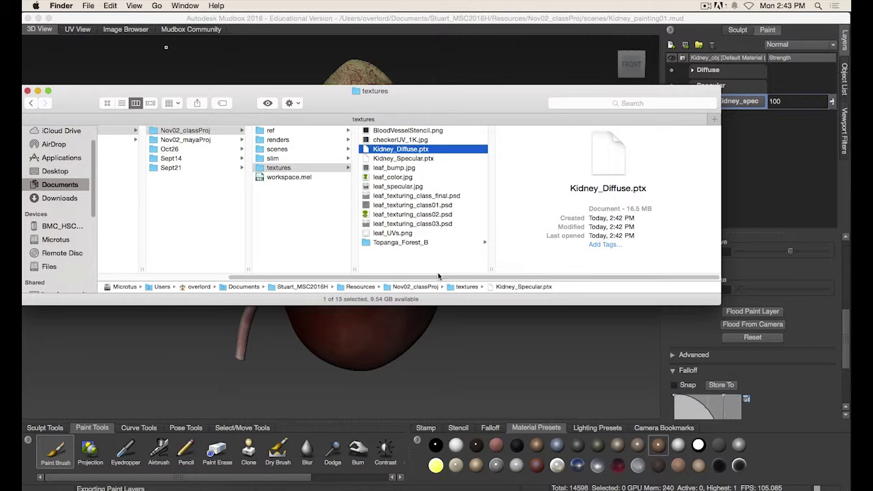
# Step: Switch to Maya and import Kidney_obj_highPoly_100.OBJ from the project's scenes folder into a new scene
pyautogui.click(451, 487)
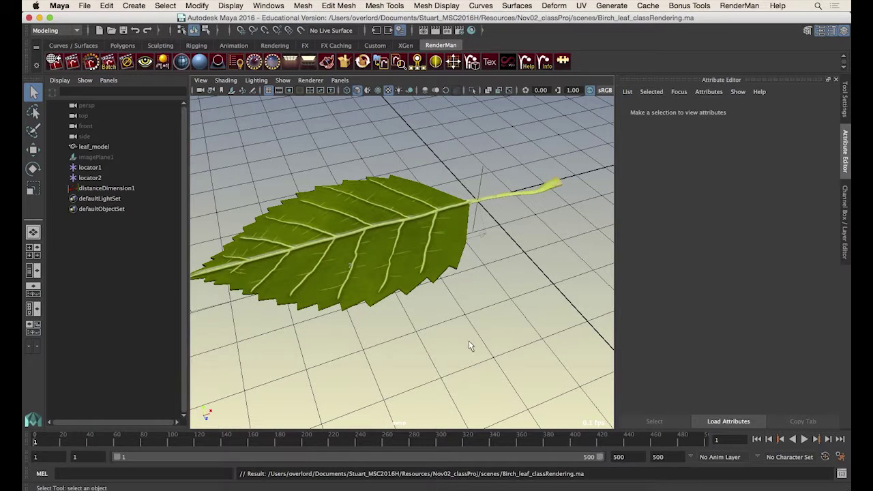
pyautogui.press('super+n')
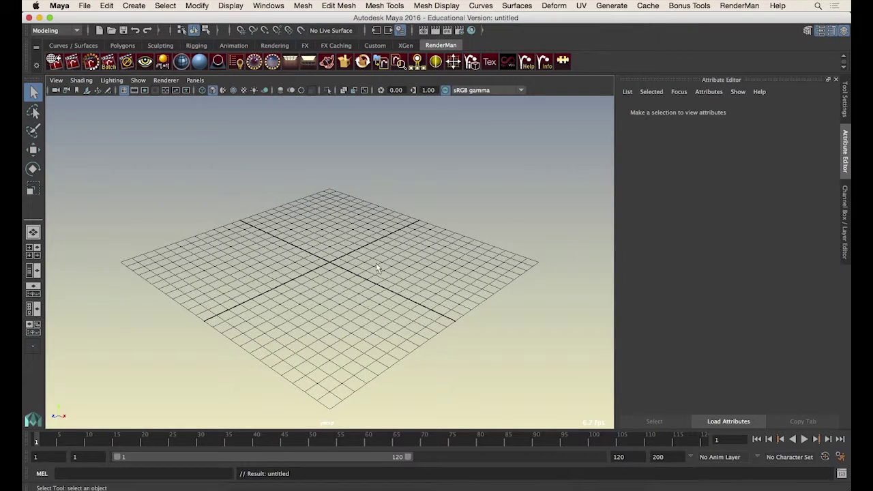
pyautogui.click(91, 7)
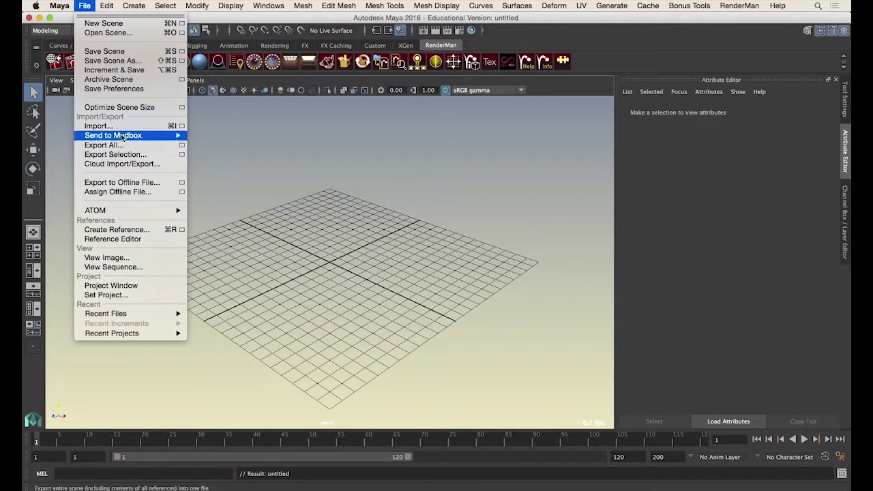
pyautogui.click(96, 122)
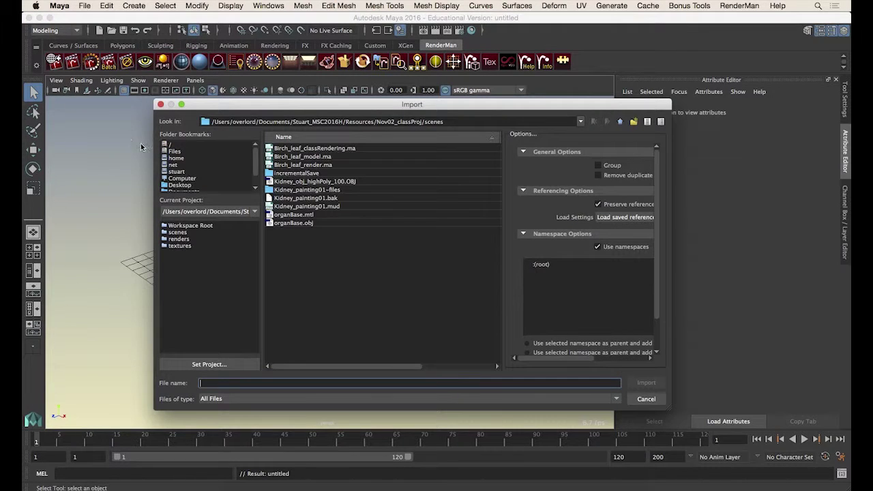
pyautogui.click(320, 181)
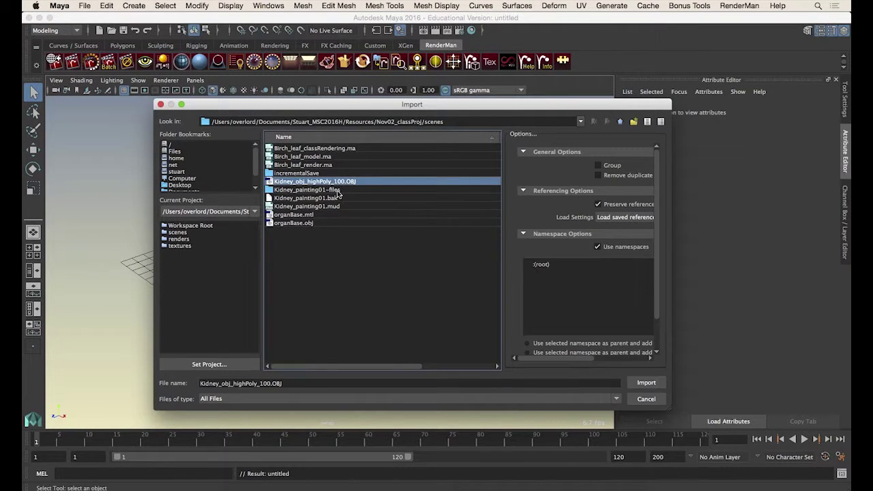
pyautogui.click(645, 382)
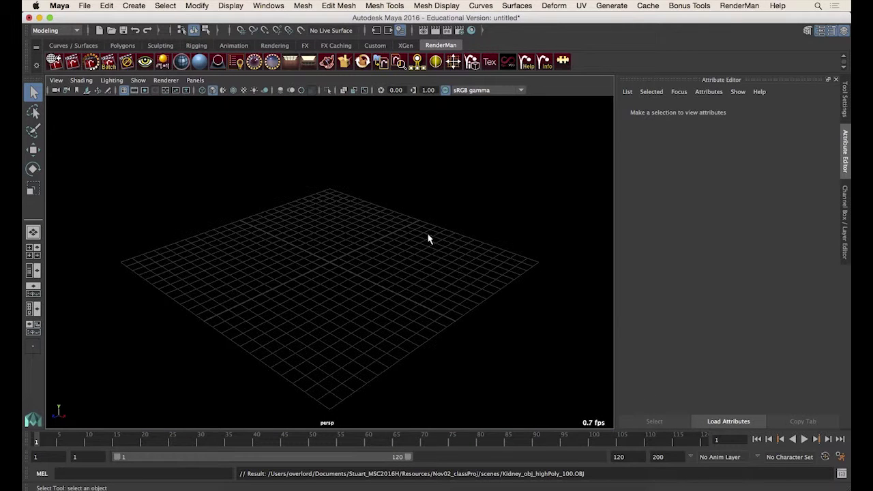
# Step: Scale the imported kidney model to 0.01 in X, Y and Z
pyautogui.moveTo(434, 248)
pyautogui.keyDown('alt'); pyautogui.mouseDown(button='right')
pyautogui.moveTo(214, 218)
pyautogui.moveTo(163, 226)
pyautogui.moveTo(443, 232)
pyautogui.moveTo(405, 236)
pyautogui.moveTo(454, 249)
pyautogui.moveTo(436, 238)
pyautogui.mouseUp(button='right'); pyautogui.keyUp('alt')
pyautogui.click(328, 234)
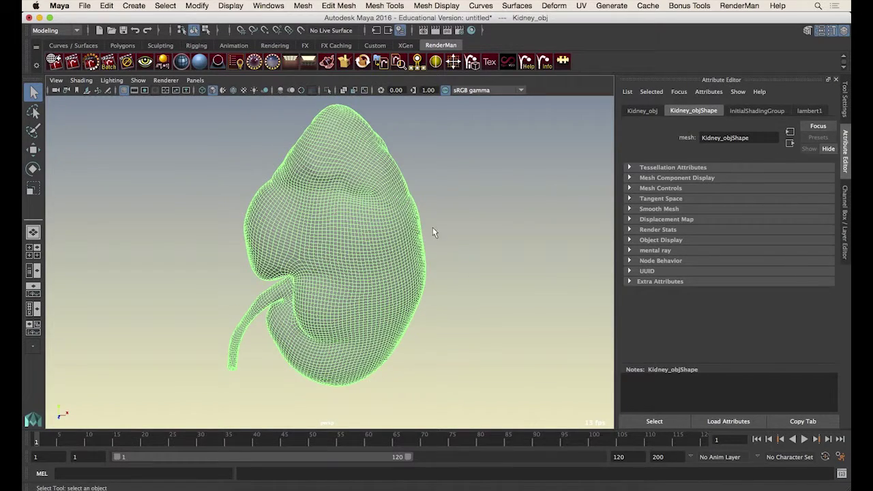
pyautogui.click(845, 201)
pyautogui.moveTo(816, 169); pyautogui.dragTo(815, 184)
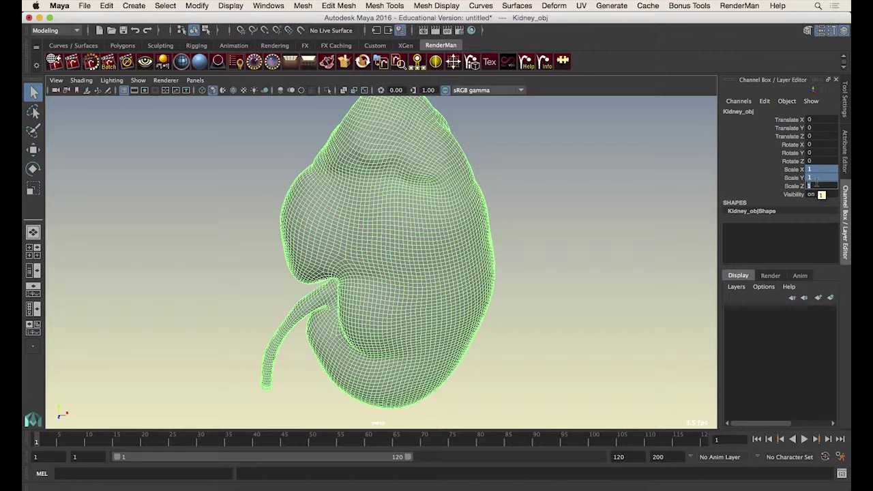
pyautogui.press('Return')
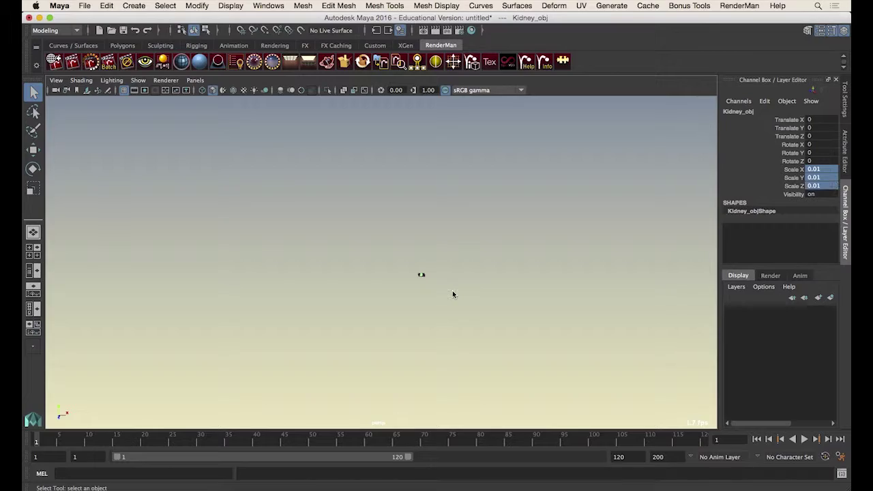
# Step: Assign a new Blinn material to the kidney model and display the material's attributes
pyautogui.press('f')
pyautogui.moveTo(455, 305)
pyautogui.keyDown('alt'); pyautogui.mouseDown()
pyautogui.moveTo(492, 279)
pyautogui.moveTo(510, 285)
pyautogui.moveTo(485, 289)
pyautogui.moveTo(456, 252)
pyautogui.moveTo(506, 268)
pyautogui.moveTo(514, 253)
pyautogui.moveTo(497, 209)
pyautogui.mouseUp(); pyautogui.keyUp('alt')
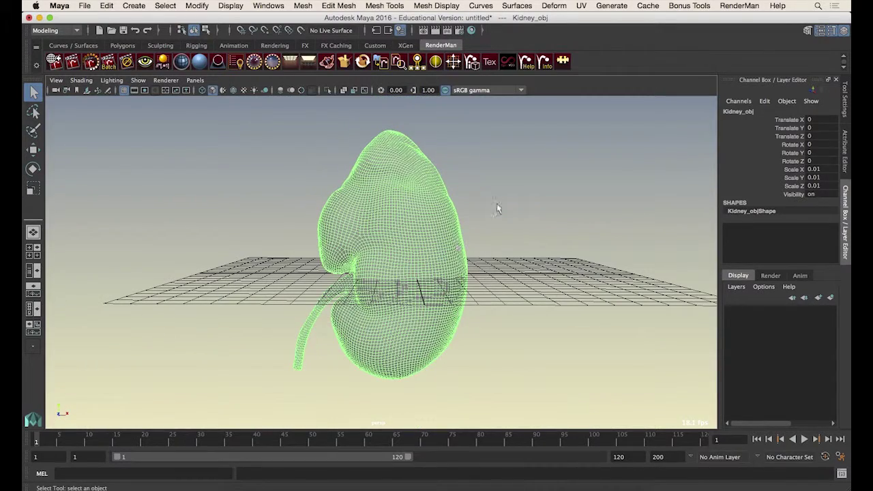
pyautogui.moveTo(438, 209)
pyautogui.mouseDown(button='right')
pyautogui.moveTo(467, 442)
pyautogui.moveTo(484, 197)
pyautogui.moveTo(440, 208)
pyautogui.mouseUp(button='right')
pyautogui.moveTo(411, 165); pyautogui.dragTo(496, 424, button='right')
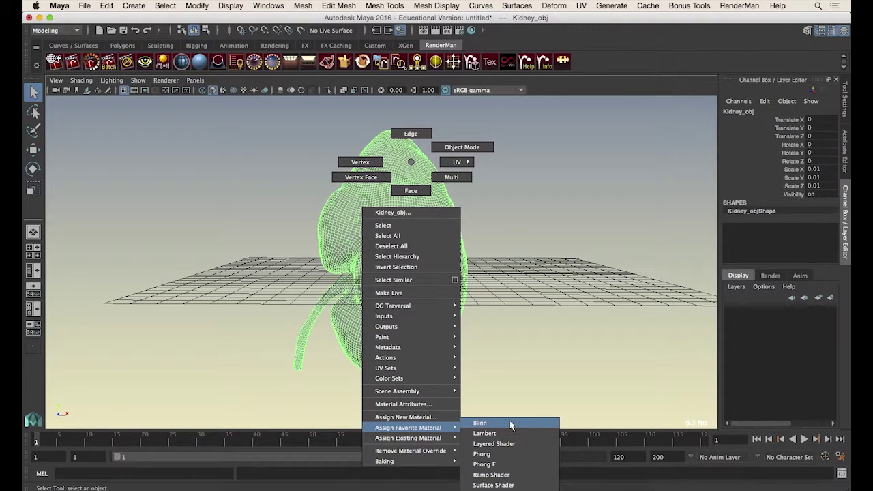
pyautogui.moveTo(509, 420); pyautogui.dragTo(509, 420, button='right')
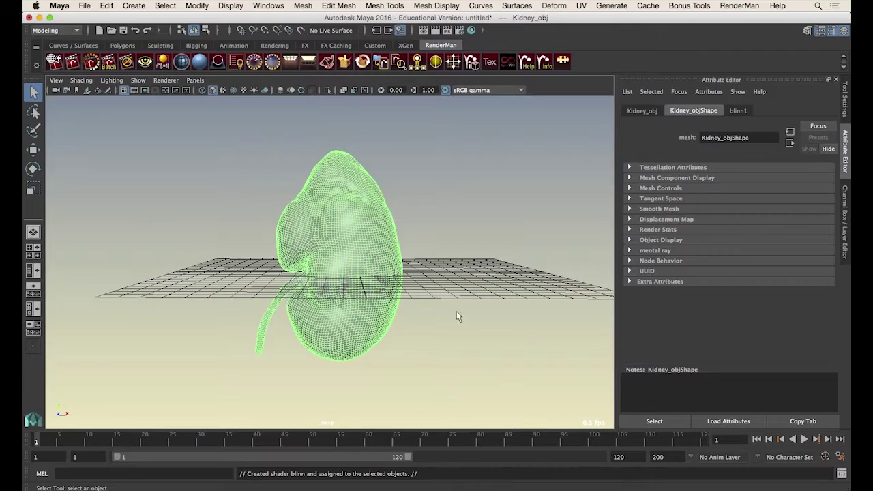
pyautogui.click(457, 311)
pyautogui.click(384, 288)
pyautogui.click(738, 111)
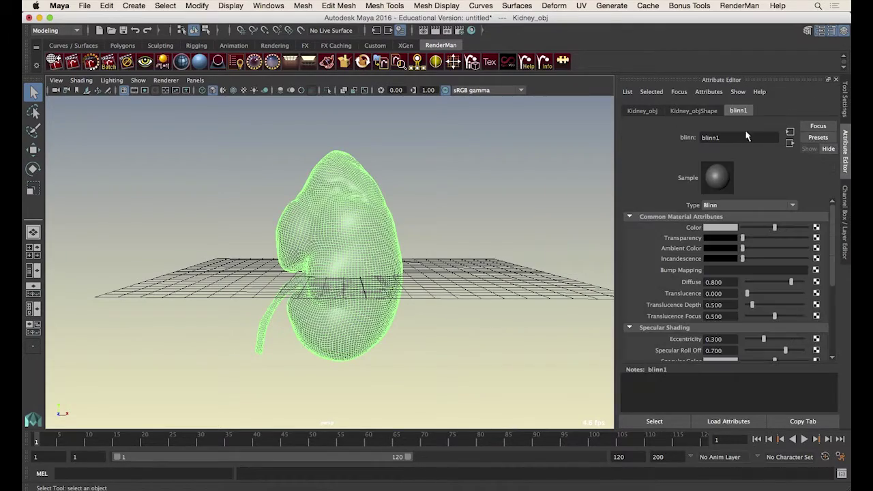
# Step: Connect a new File texture to the Color attribute of the kidney's Blinn material
pyautogui.scroll(1, 465, 270)
pyautogui.keyDown('alt'); pyautogui.moveTo(466, 270); pyautogui.dragTo(488, 287, button='right'); pyautogui.keyUp('alt')
pyautogui.keyDown('alt'); pyautogui.moveTo(490, 287); pyautogui.dragTo(497, 304); pyautogui.keyUp('alt')
pyautogui.keyDown('alt'); pyautogui.moveTo(496, 300); pyautogui.dragTo(521, 285, button='right'); pyautogui.keyUp('alt')
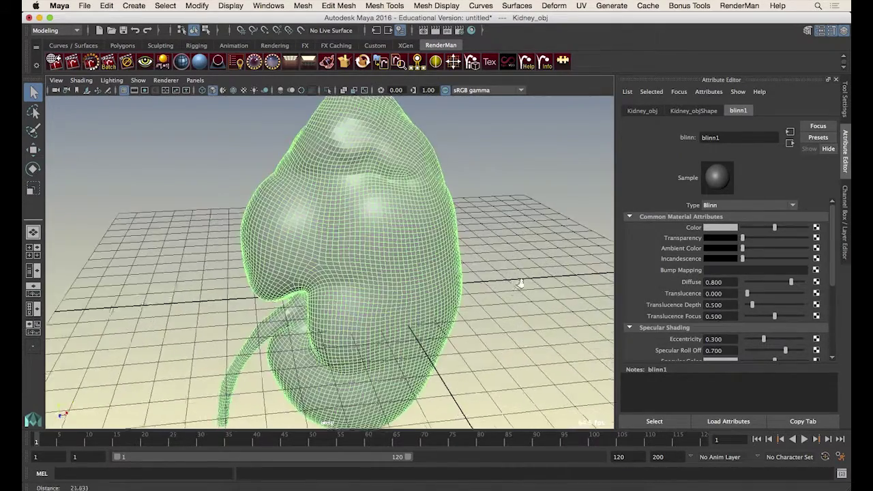
pyautogui.keyDown('alt'); pyautogui.moveTo(520, 284); pyautogui.dragTo(511, 282); pyautogui.keyUp('alt')
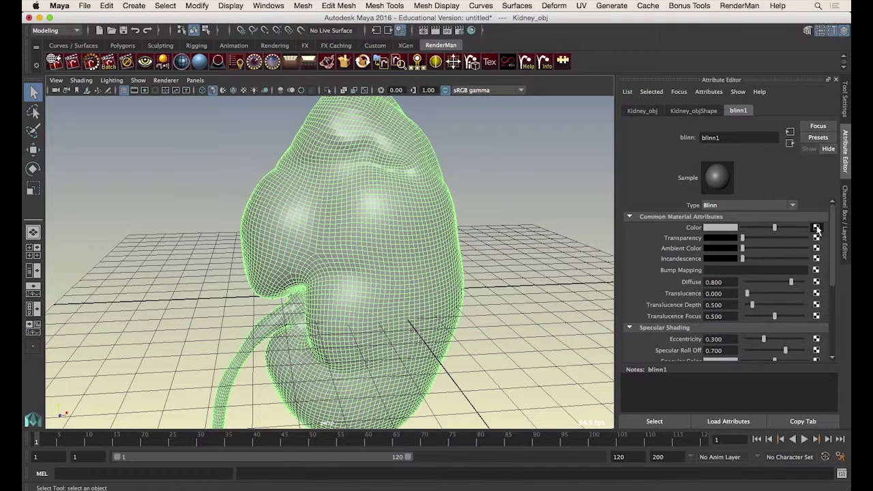
pyautogui.click(817, 229)
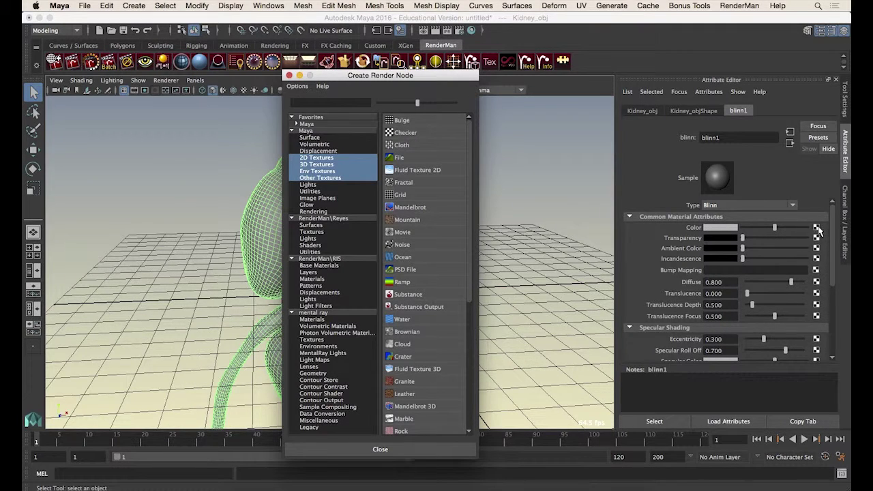
pyautogui.click(417, 160)
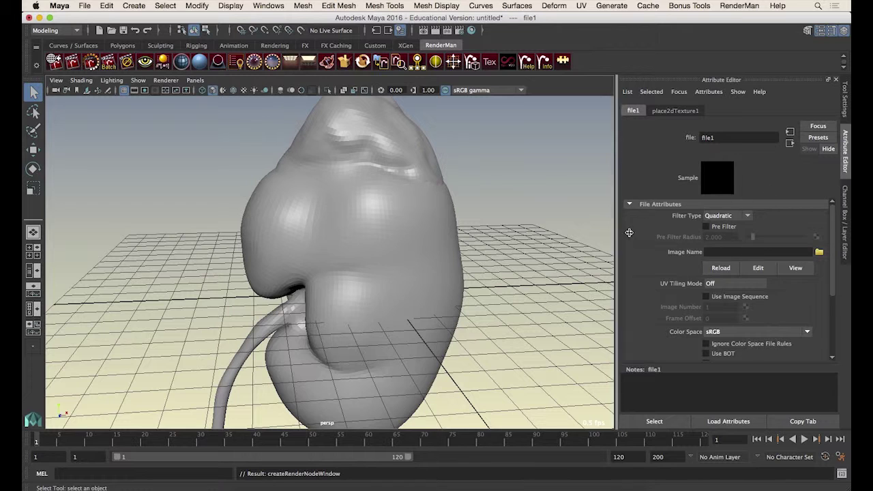
# Step: Load Kidney_Diffuse.ptx from the project's textures folder as the file texture's image and read the message about Ptex support
pyautogui.keyDown('alt'); pyautogui.moveTo(483, 259); pyautogui.dragTo(446, 273); pyautogui.keyUp('alt')
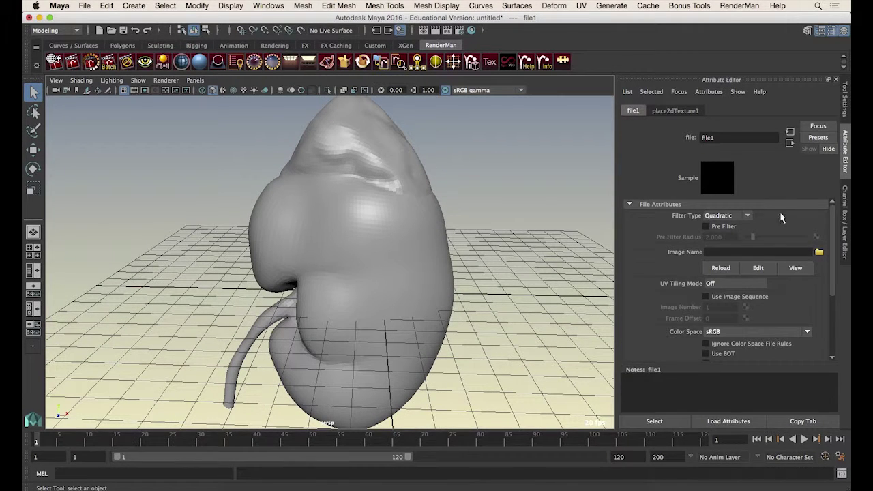
pyautogui.click(818, 252)
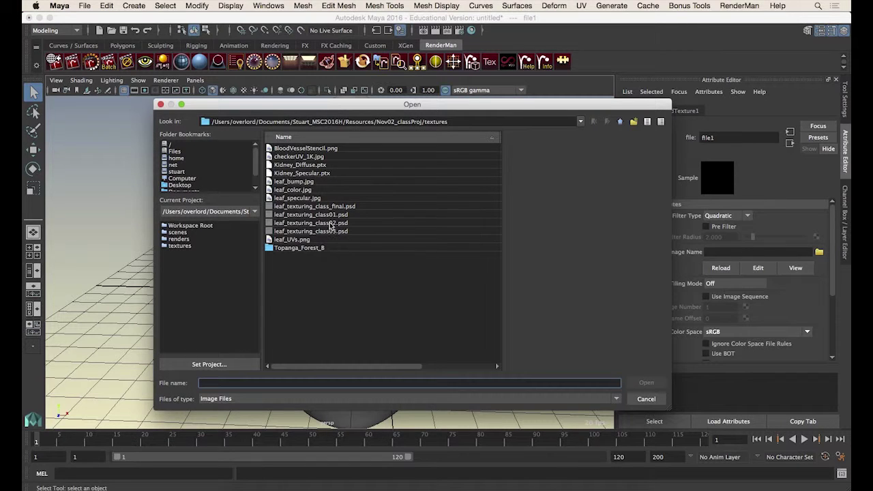
pyautogui.click(300, 165)
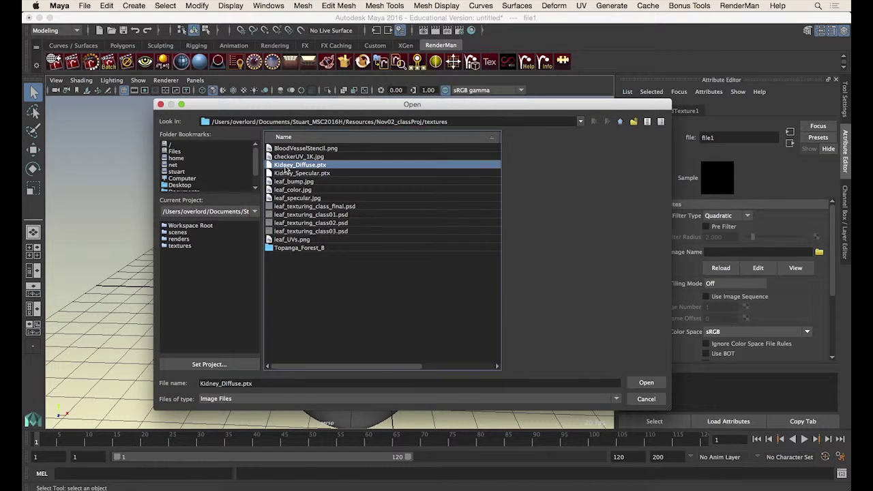
pyautogui.moveTo(334, 106); pyautogui.dragTo(303, 98)
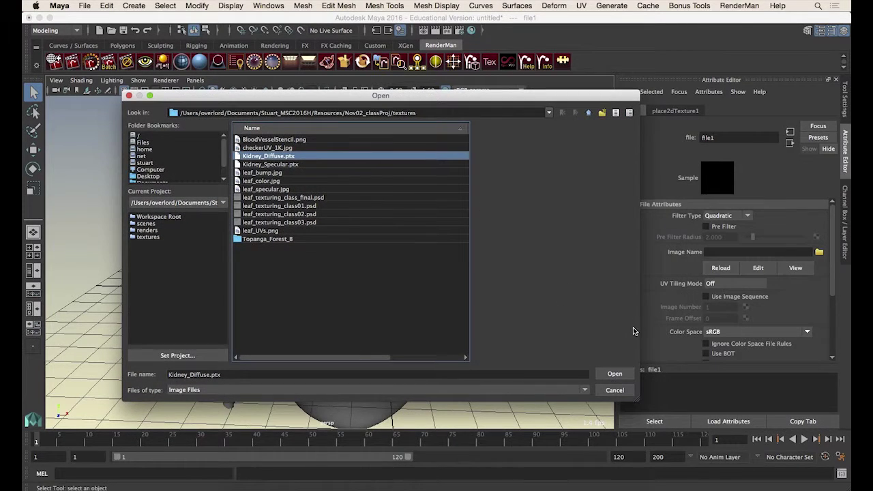
pyautogui.click(613, 373)
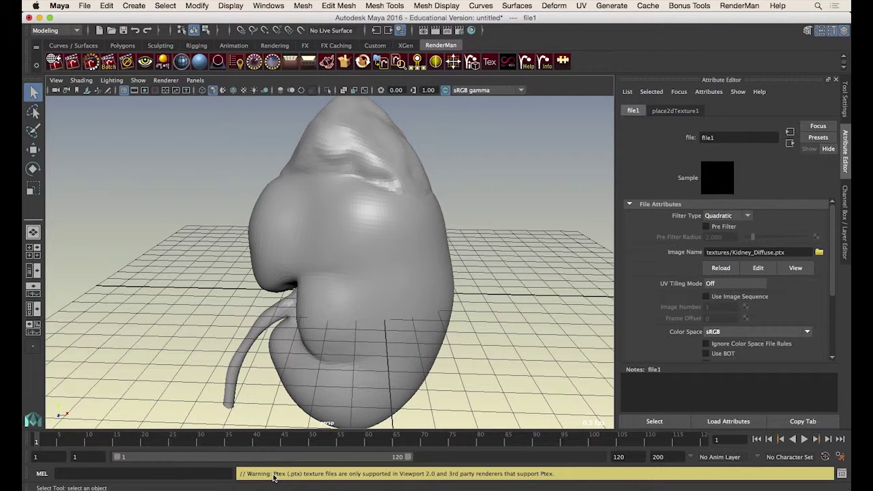
pyautogui.moveTo(273, 476); pyautogui.dragTo(240, 476)
pyautogui.click(569, 477)
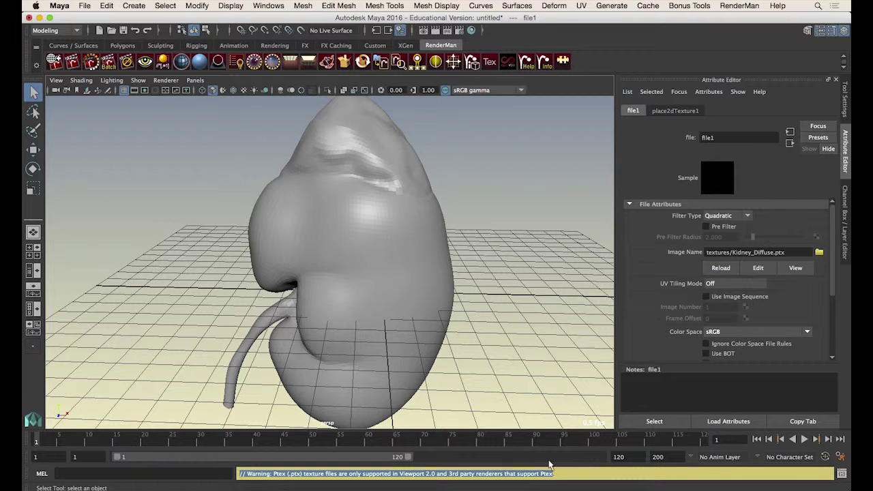
pyautogui.moveTo(563, 475); pyautogui.dragTo(213, 474)
pyautogui.click(578, 475)
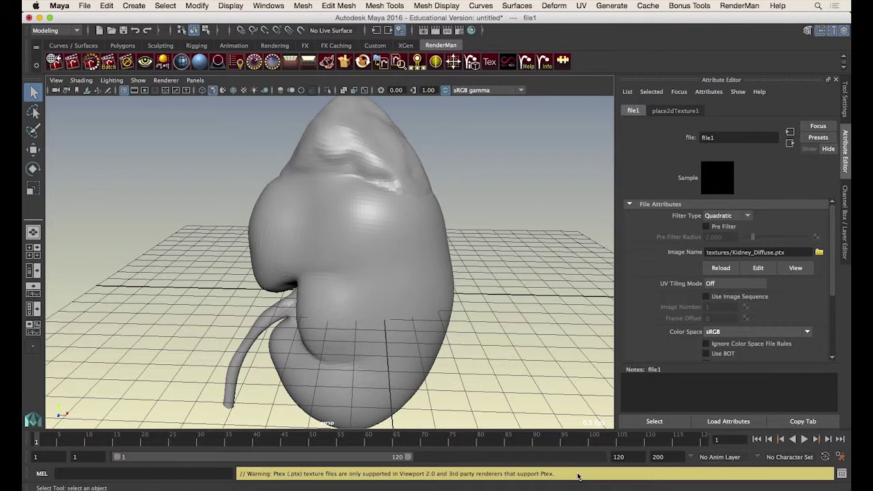
# Step: Select the kidney and turn on textured shading in the viewport to check the diffuse map on the model
pyautogui.click(508, 366)
pyautogui.click(452, 329)
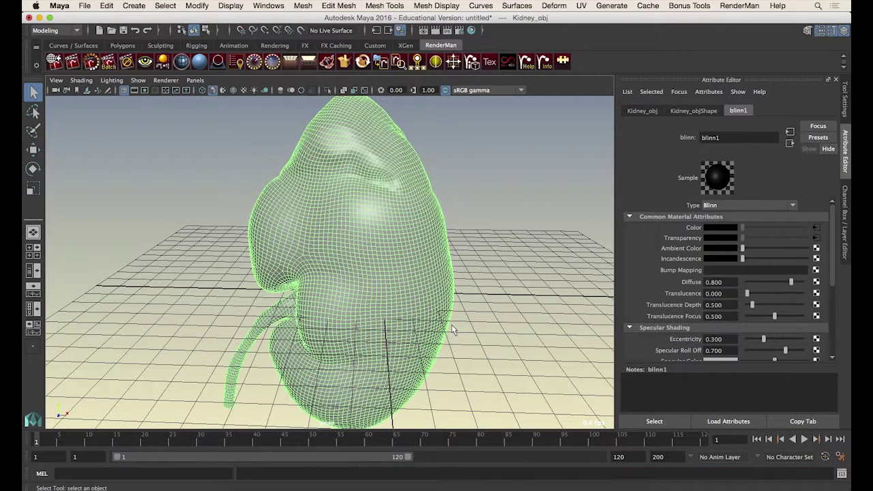
pyautogui.press('6')
pyautogui.keyDown('alt'); pyautogui.moveTo(457, 345); pyautogui.dragTo(506, 341, button='right'); pyautogui.keyUp('alt')
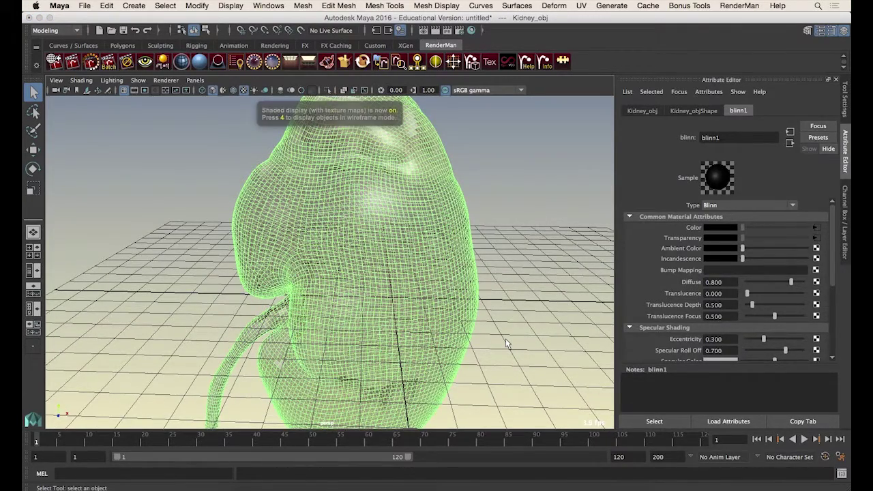
pyautogui.click(506, 343)
pyautogui.keyDown('alt'); pyautogui.moveTo(506, 346); pyautogui.dragTo(356, 328); pyautogui.keyUp('alt')
pyautogui.click(401, 218)
pyautogui.press('[')
pyautogui.press('[')
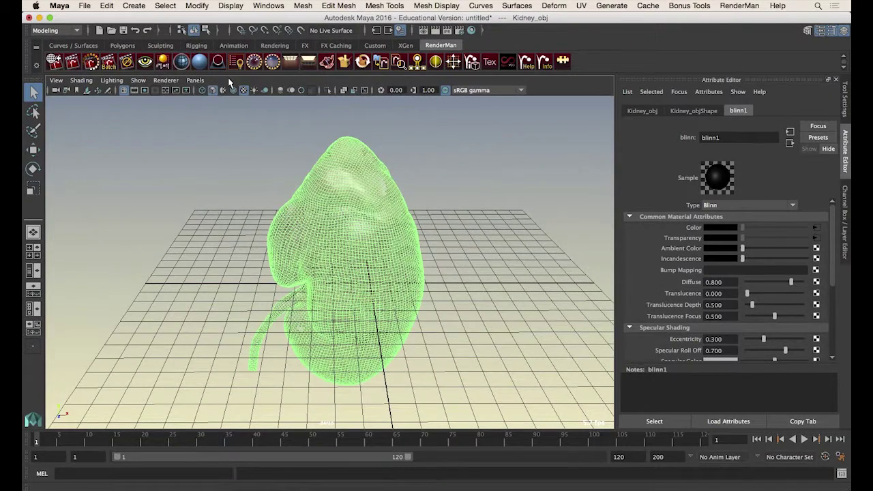
# Step: Review the Viewport 2.0 hardware renderer settings and close them without changes
pyautogui.click(164, 81)
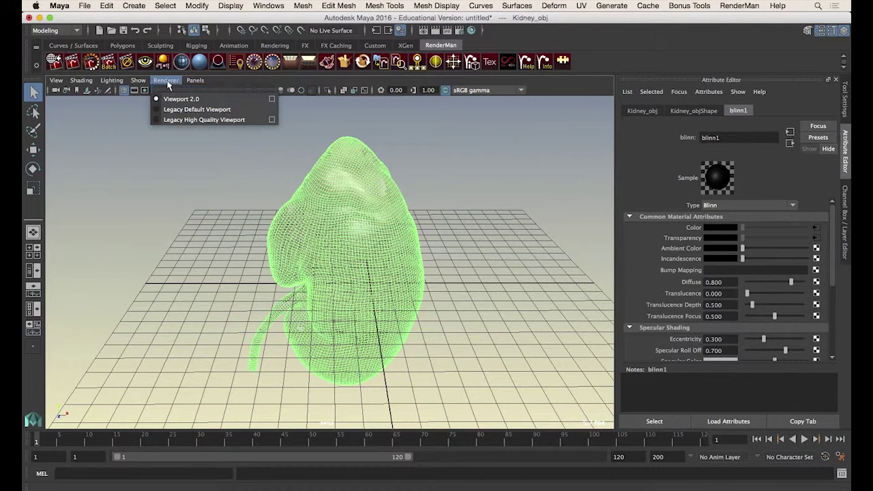
pyautogui.click(272, 99)
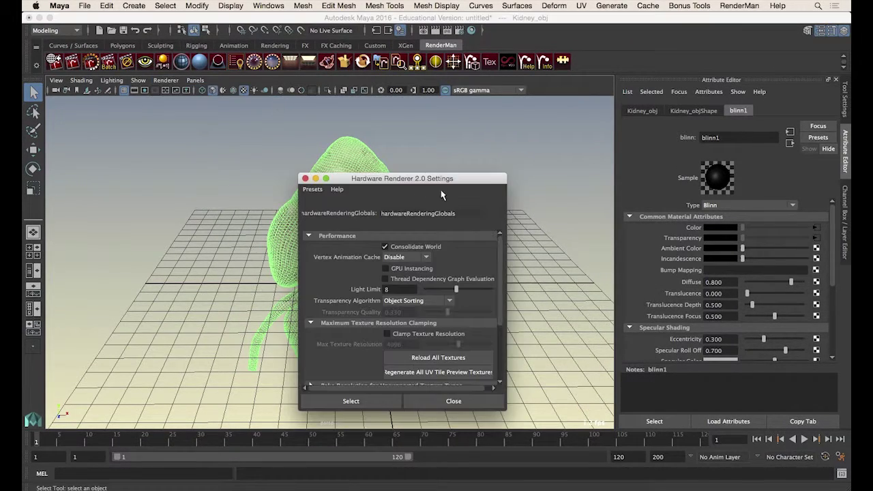
pyautogui.moveTo(426, 179); pyautogui.dragTo(395, 144)
pyautogui.moveTo(459, 370); pyautogui.dragTo(587, 427)
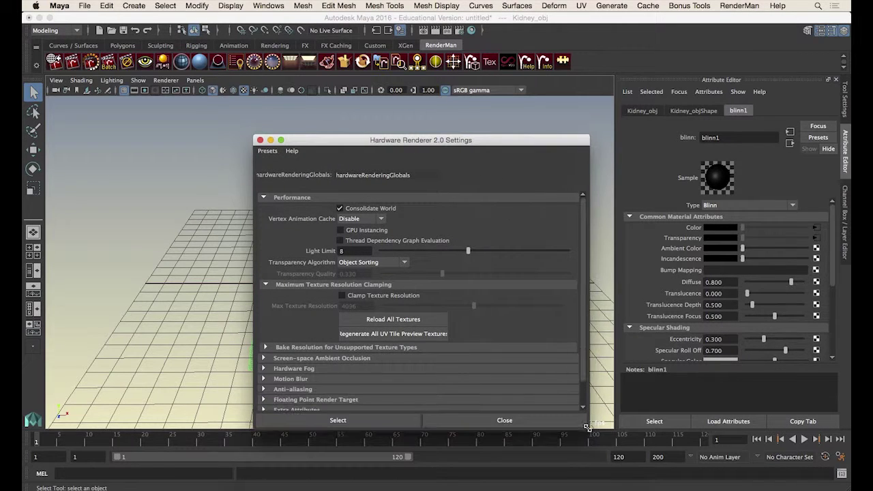
pyautogui.moveTo(415, 142); pyautogui.dragTo(417, 135)
pyautogui.scroll(-2, 277, 335)
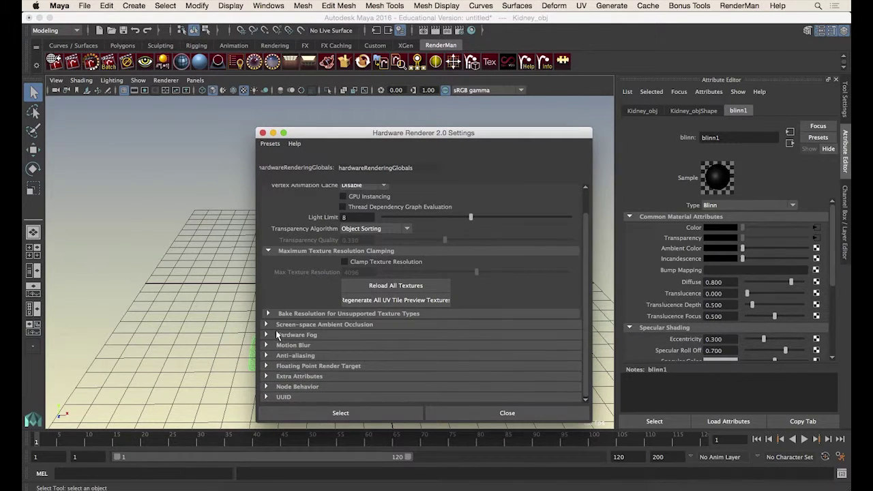
pyautogui.click(444, 414)
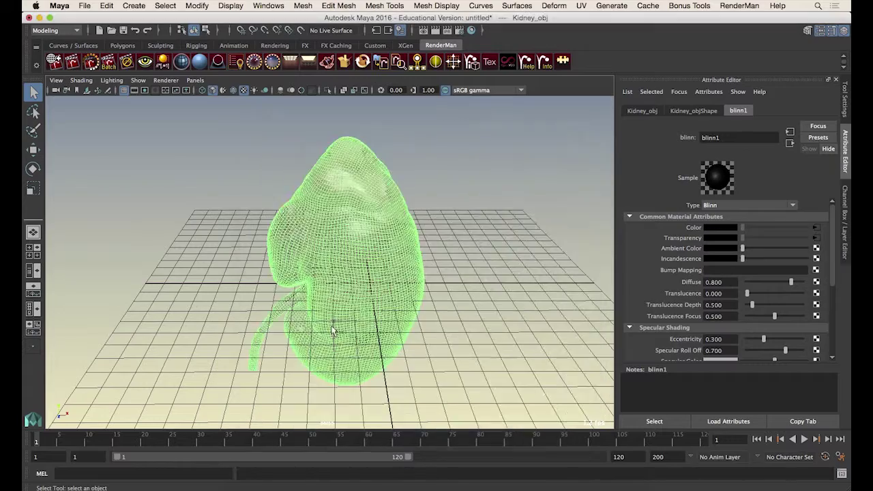
# Step: Break the file texture's connection to the Transparency attribute of the kidney's Blinn material
pyautogui.keyDown('alt'); pyautogui.moveTo(339, 294); pyautogui.dragTo(432, 294); pyautogui.keyUp('alt')
pyautogui.scroll(4, 433, 294)
pyautogui.click(530, 294)
pyautogui.scroll(-4, 530, 294)
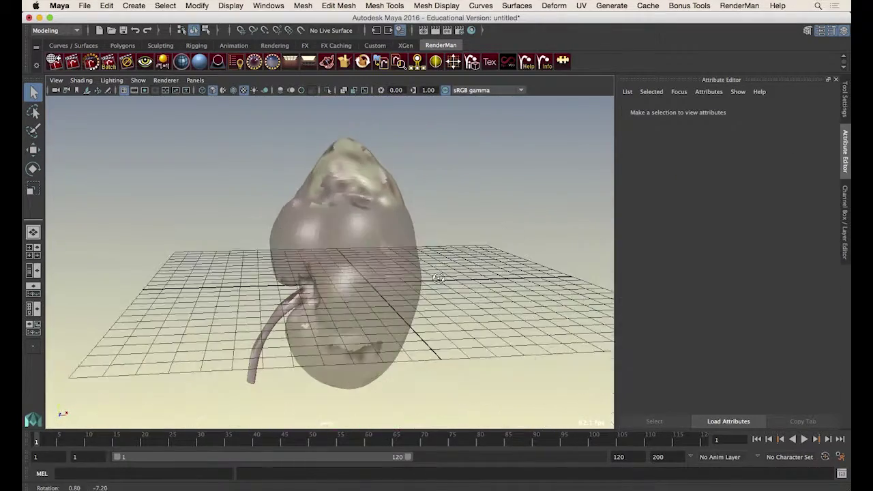
pyautogui.click(374, 218)
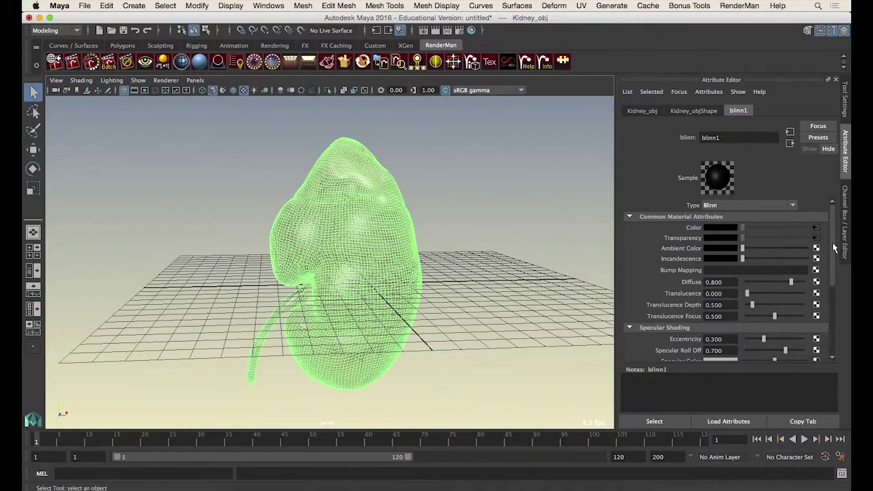
pyautogui.rightClick(689, 242)
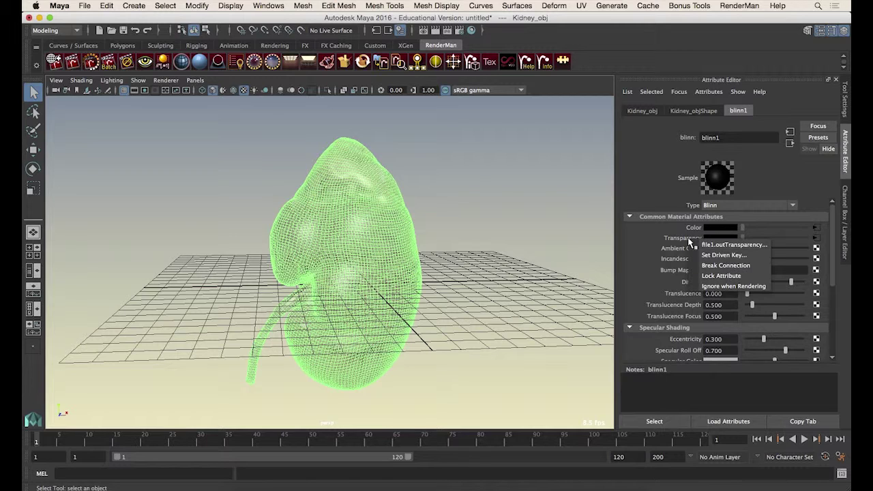
pyautogui.click(721, 266)
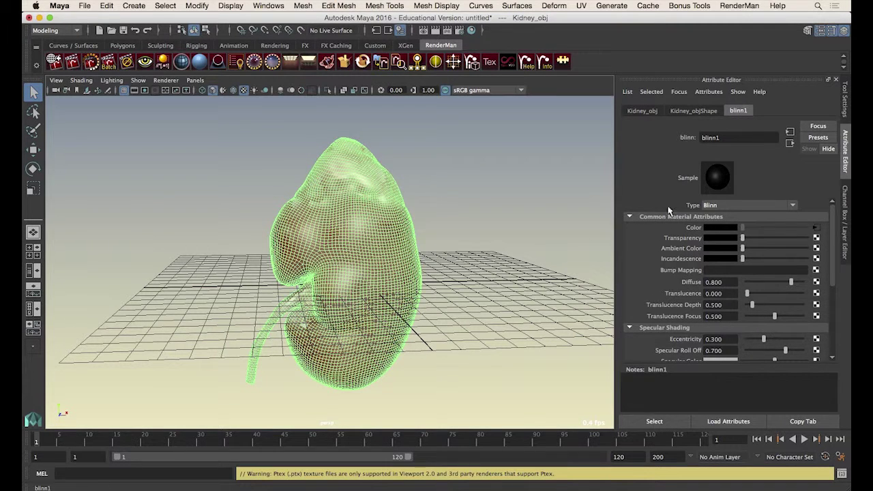
# Step: Review the connection options of the Blinn material's Transparency and Color attributes
pyautogui.click(538, 241)
pyautogui.click(407, 259)
pyautogui.rightClick(697, 239)
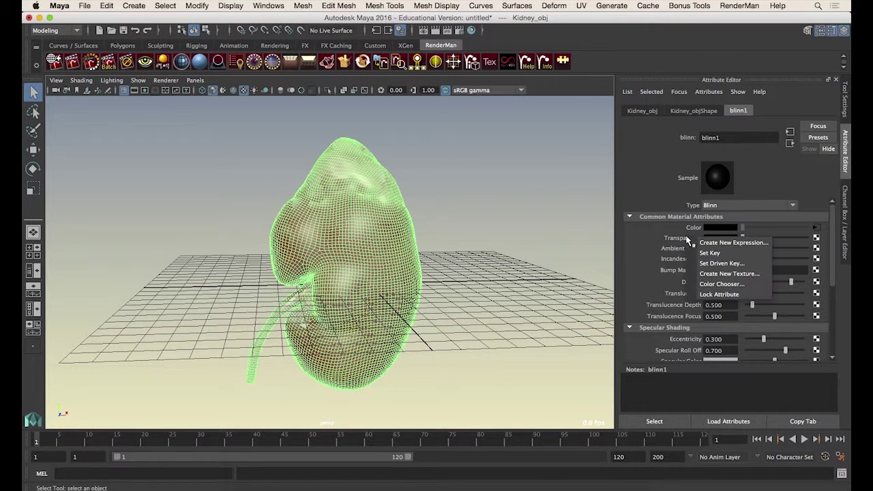
pyautogui.click(674, 242)
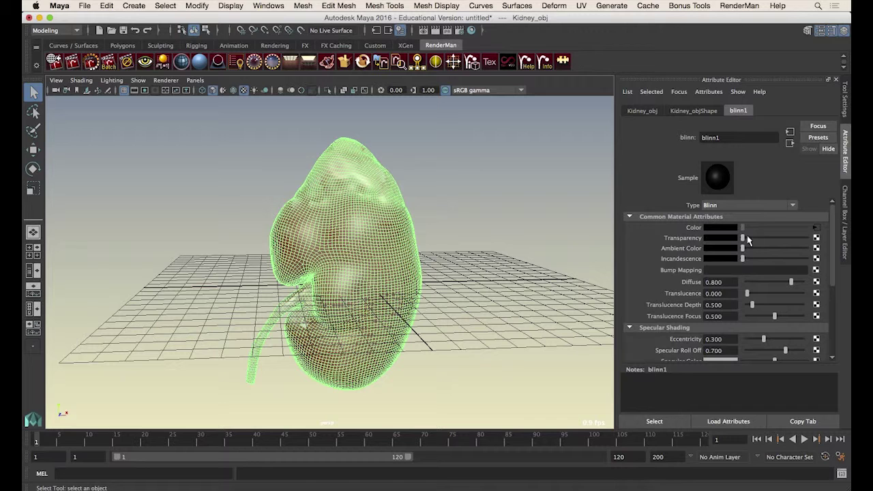
pyautogui.moveTo(748, 240); pyautogui.dragTo(704, 246)
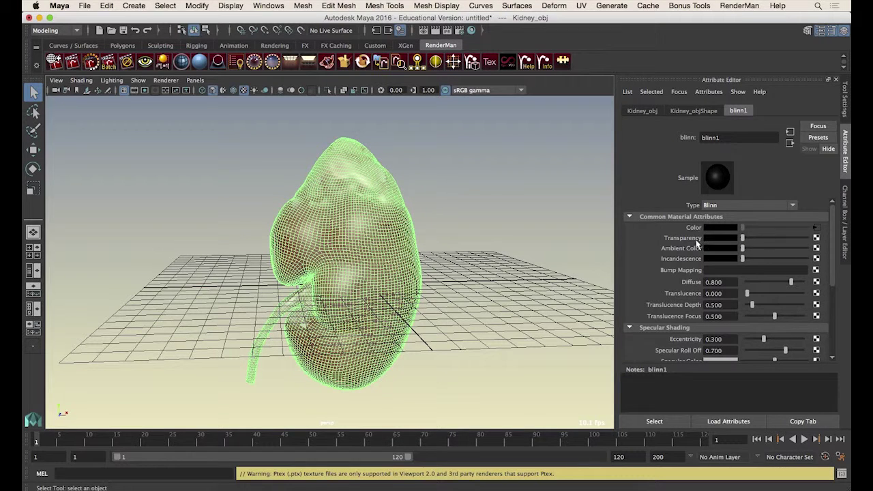
pyautogui.rightClick(694, 240)
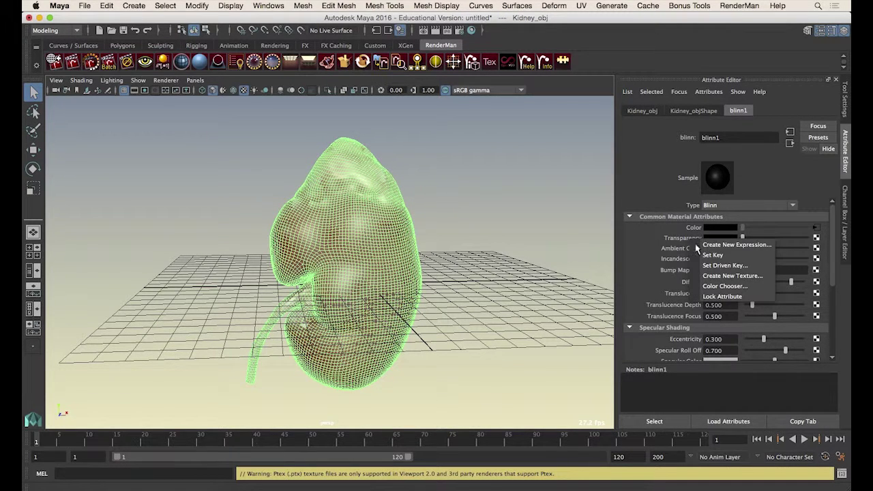
pyautogui.click(683, 243)
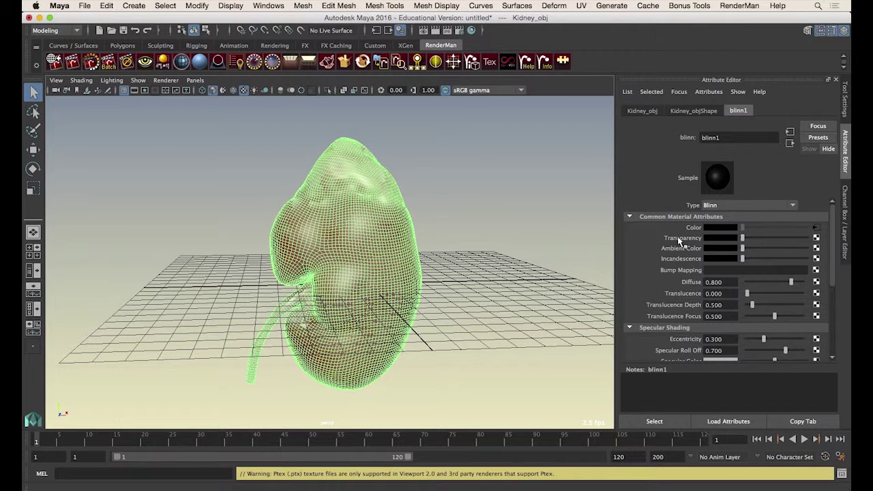
pyautogui.rightClick(701, 228)
pyautogui.click(634, 254)
# Step: Deselect the kidney and inspect its diffuse texture up close and from several angles
pyautogui.click(489, 272)
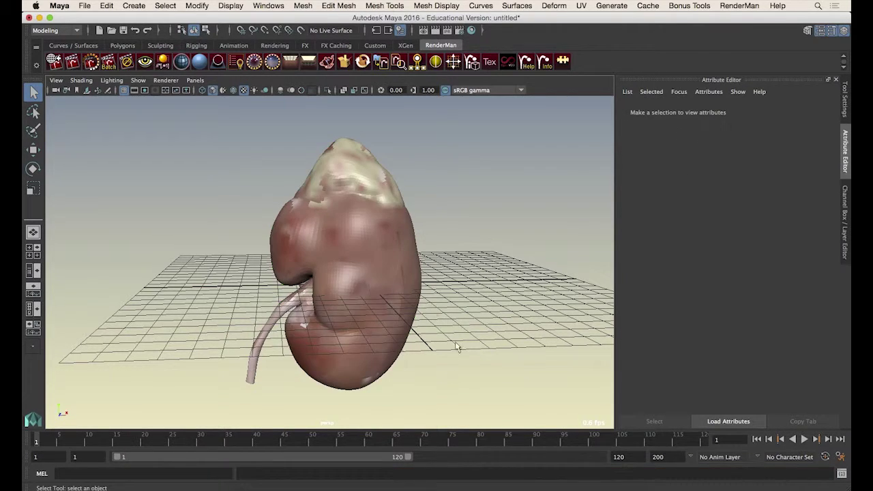
pyautogui.keyDown('alt'); pyautogui.moveTo(456, 348); pyautogui.dragTo(482, 294); pyautogui.keyUp('alt')
pyautogui.keyDown('alt'); pyautogui.moveTo(298, 265); pyautogui.dragTo(508, 303, button='right'); pyautogui.keyUp('alt')
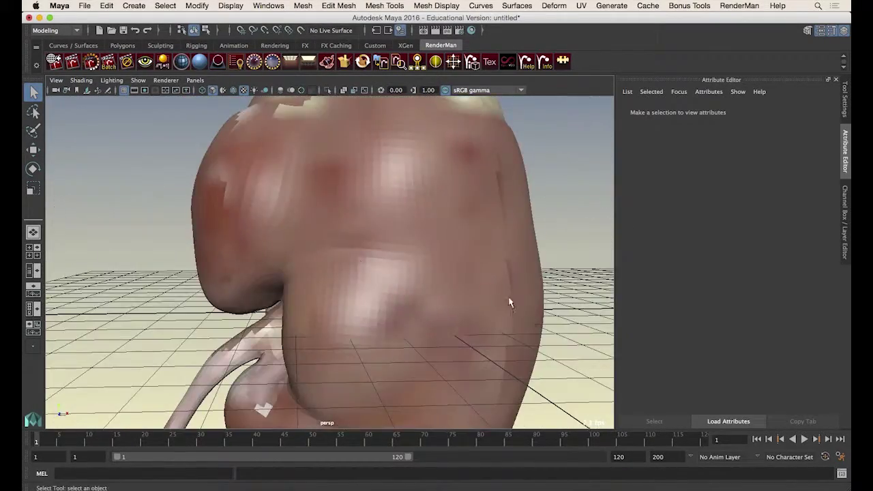
pyautogui.keyDown('alt'); pyautogui.moveTo(508, 303); pyautogui.dragTo(477, 289); pyautogui.keyUp('alt')
pyautogui.keyDown('alt'); pyautogui.moveTo(477, 289); pyautogui.dragTo(405, 303, button='right'); pyautogui.keyUp('alt')
pyautogui.keyDown('alt'); pyautogui.moveTo(405, 303); pyautogui.dragTo(408, 290, button='middle'); pyautogui.keyUp('alt')
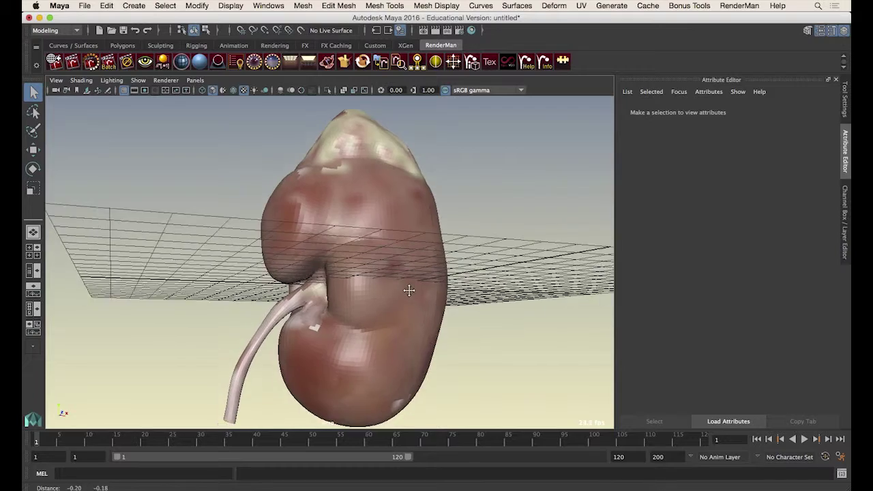
pyautogui.keyDown('alt'); pyautogui.moveTo(409, 290); pyautogui.dragTo(458, 274); pyautogui.keyUp('alt')
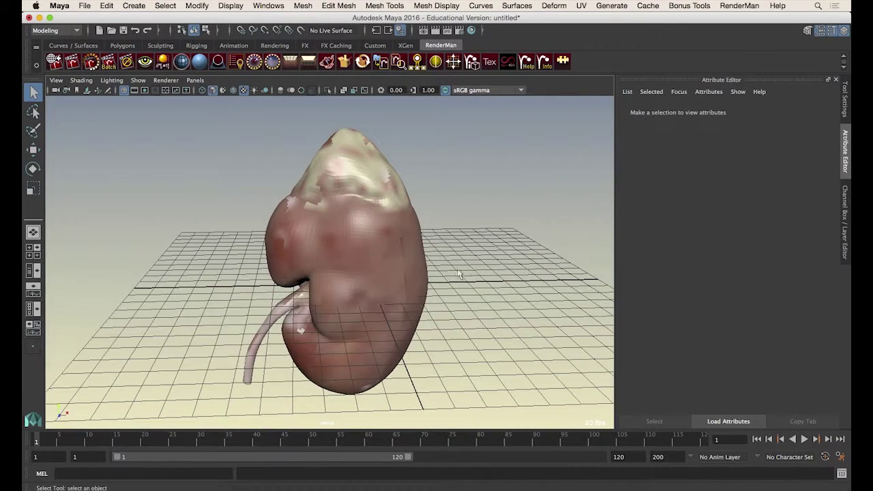
# Step: Connect a file texture using Kidney_Specular.ptx to the Specular Color of the kidney's Blinn material
pyautogui.click(428, 247)
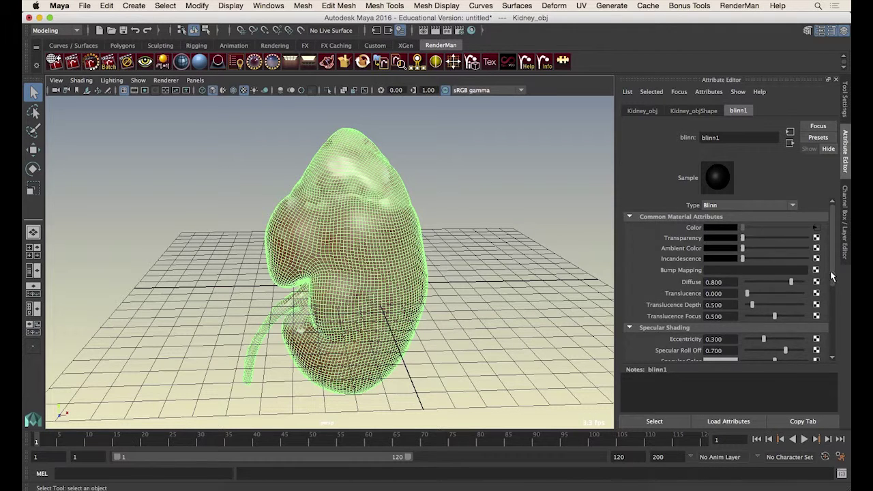
pyautogui.moveTo(831, 276); pyautogui.dragTo(832, 301)
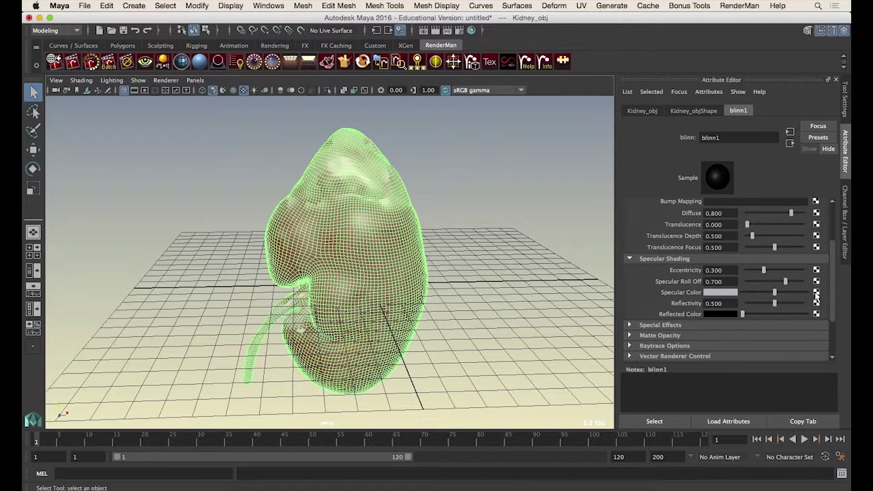
pyautogui.click(816, 292)
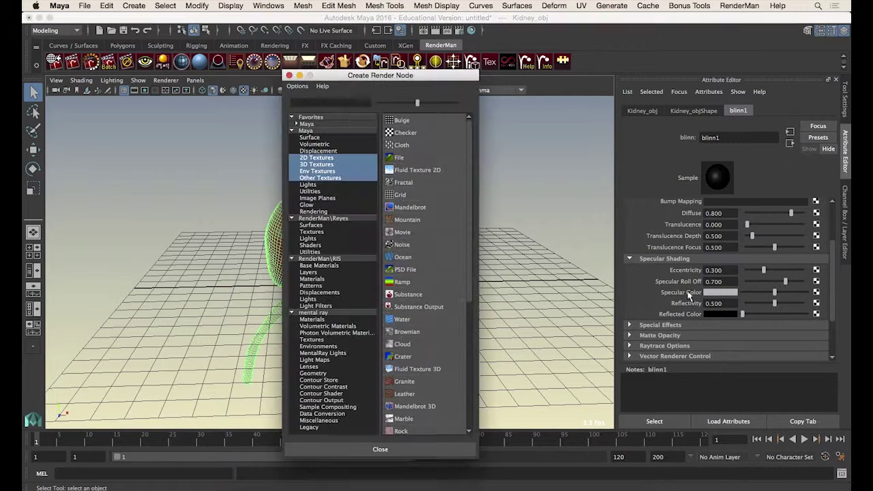
pyautogui.click(402, 159)
pyautogui.click(818, 252)
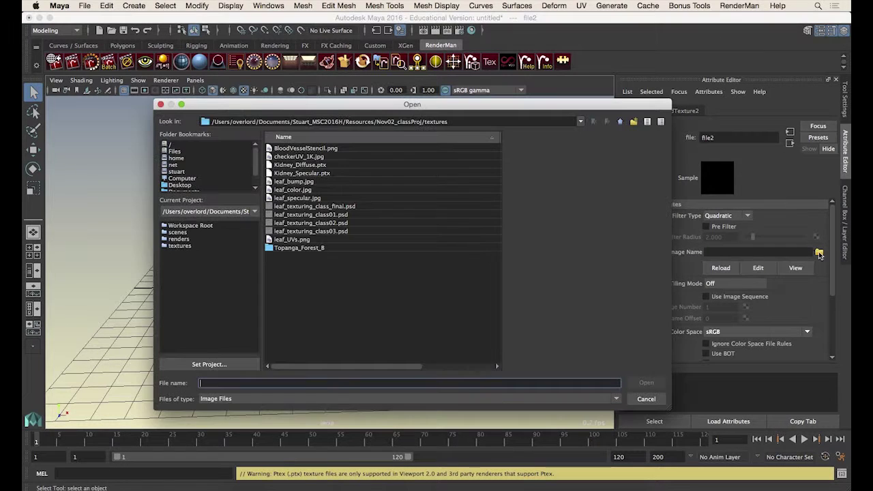
pyautogui.click(313, 174)
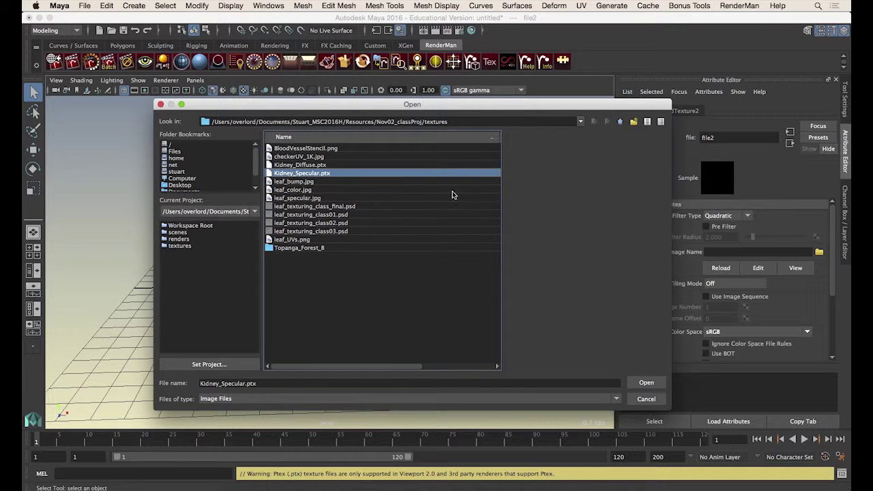
pyautogui.click(646, 383)
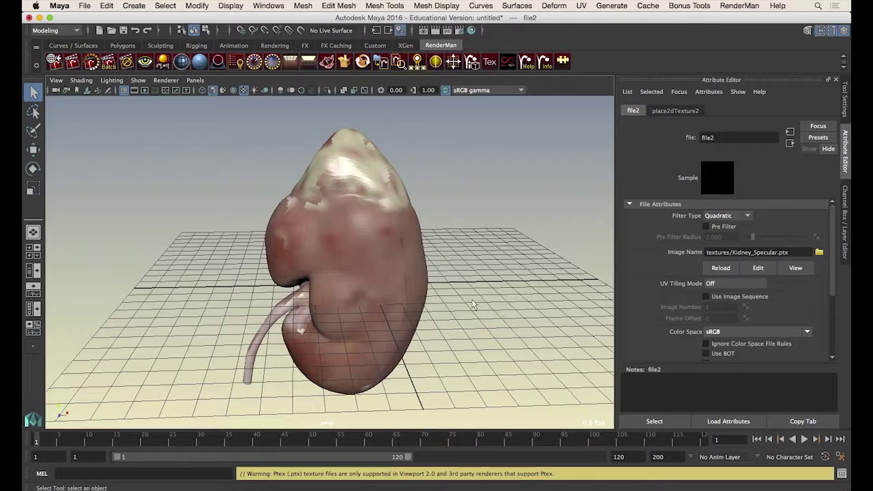
# Step: Set the scene's renderer to mental ray in the Render Settings
pyautogui.scroll(3, 357, 130)
pyautogui.keyDown('alt'); pyautogui.moveTo(357, 125); pyautogui.dragTo(437, 189); pyautogui.keyUp('alt')
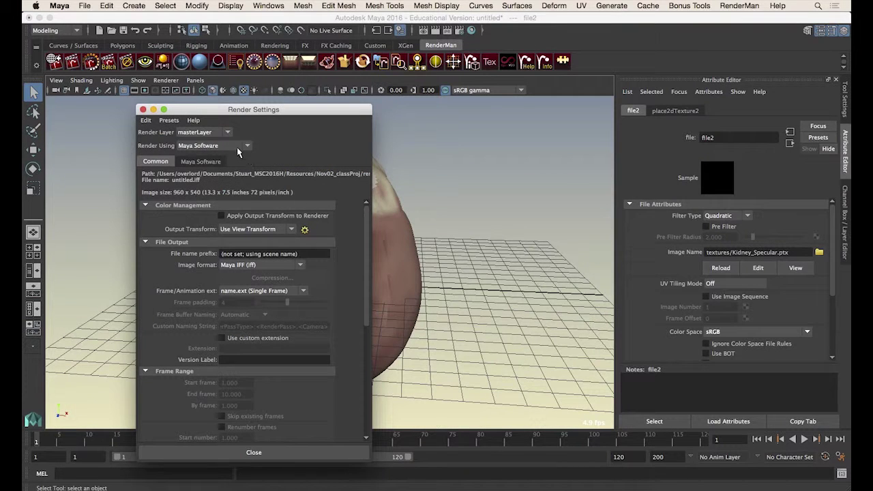
pyautogui.click(236, 146)
pyautogui.click(225, 189)
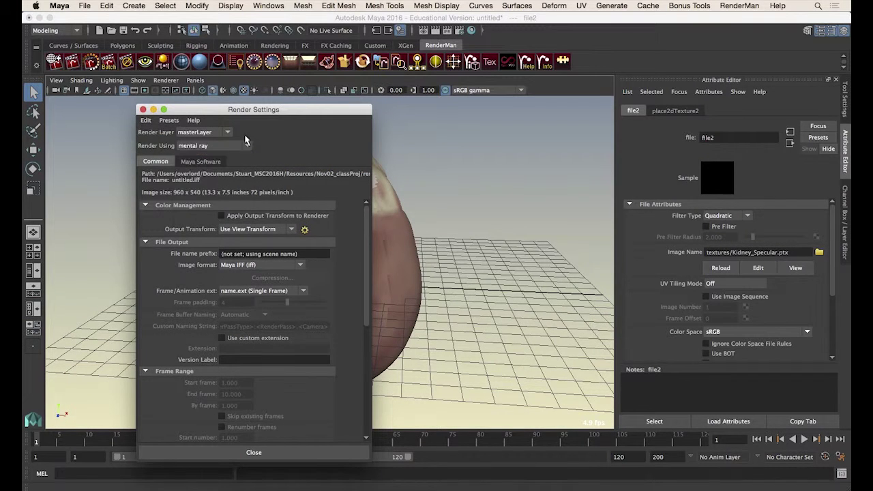
pyautogui.moveTo(253, 108); pyautogui.dragTo(219, 90)
pyautogui.click(191, 126)
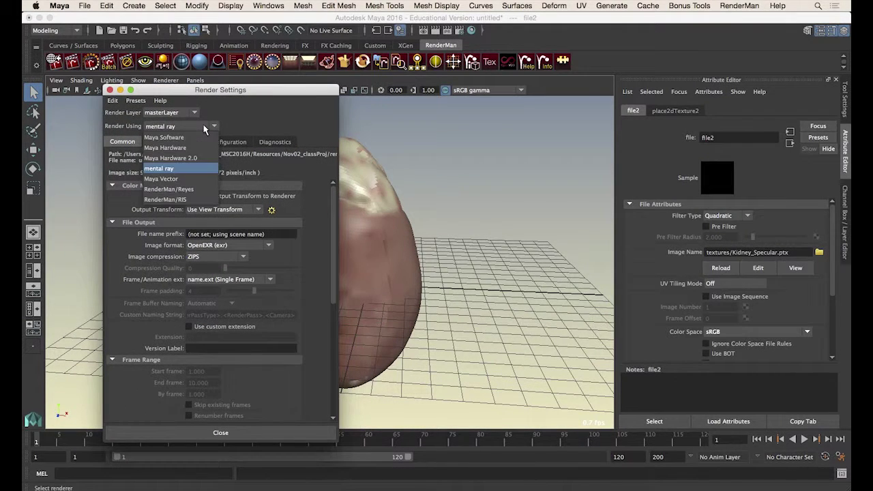
pyautogui.click(182, 171)
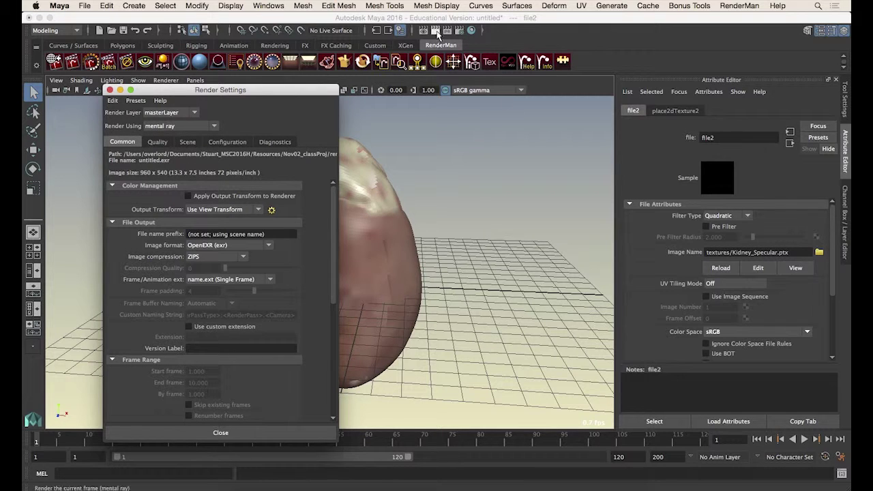
# Step: Render the current perspective frame with mental ray, close the Render Settings and move the render aside to reveal the viewport
pyautogui.click(435, 32)
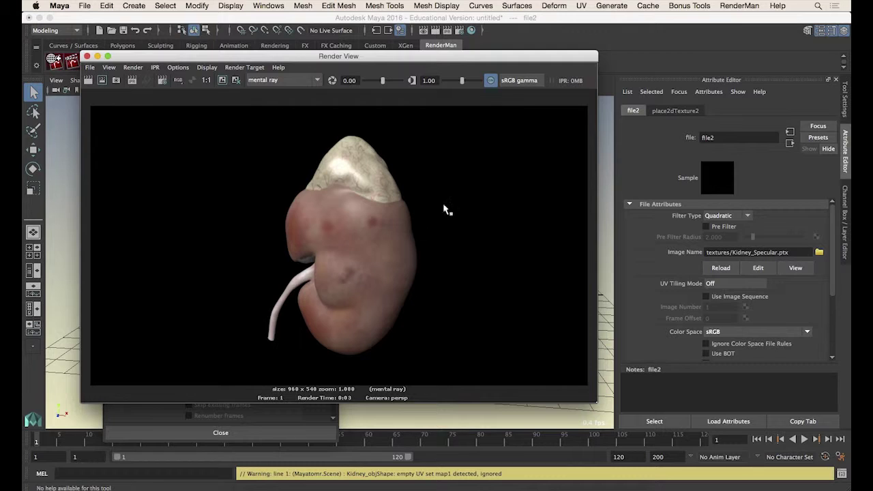
pyautogui.moveTo(403, 58); pyautogui.dragTo(463, 80)
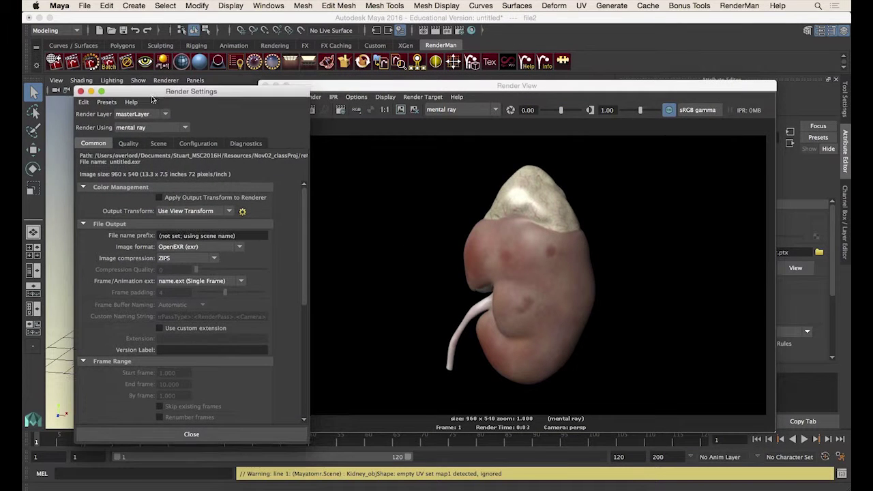
pyautogui.click(81, 91)
pyautogui.moveTo(436, 85); pyautogui.dragTo(489, 77)
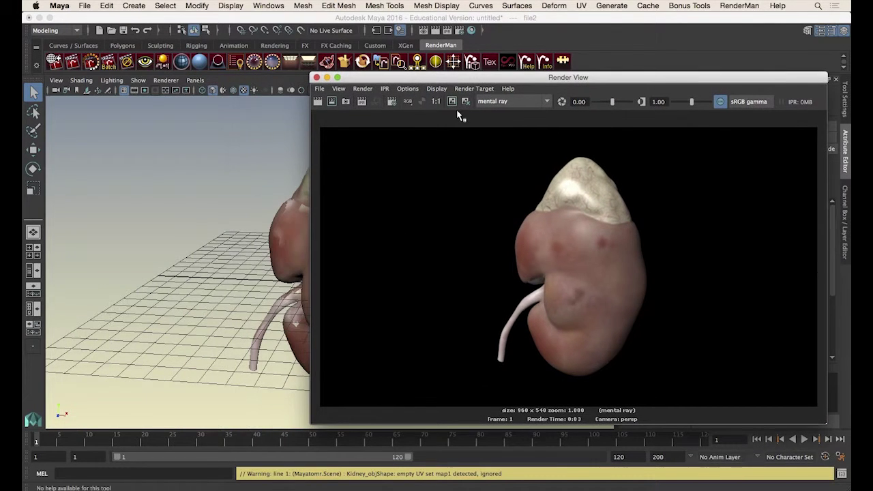
# Step: Compare the mental ray render with the kidney in the viewport and with the painted model in Mudbox, and close the render
pyautogui.scroll(8, 259, 232)
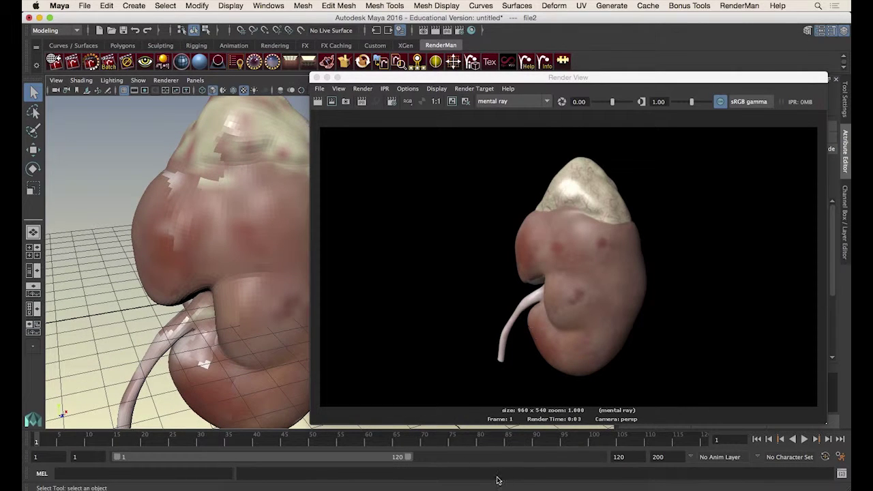
pyautogui.click(470, 487)
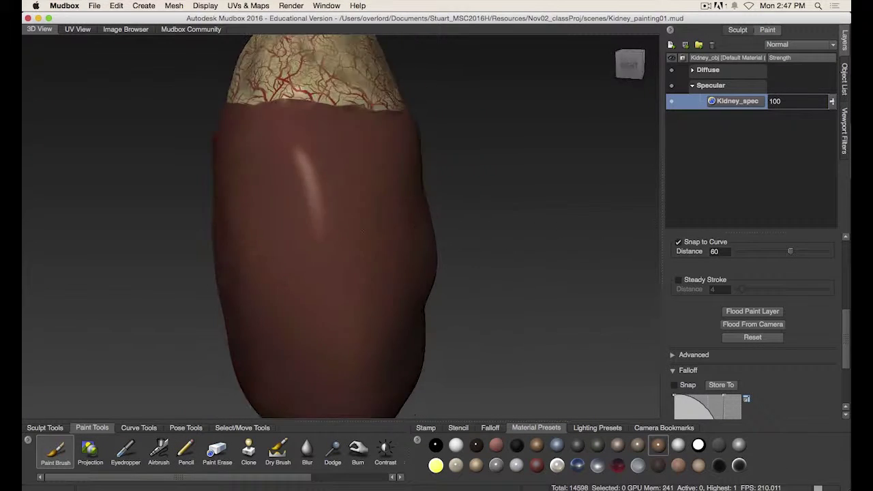
pyautogui.keyDown('alt'); pyautogui.moveTo(301, 232); pyautogui.dragTo(361, 235); pyautogui.keyUp('alt')
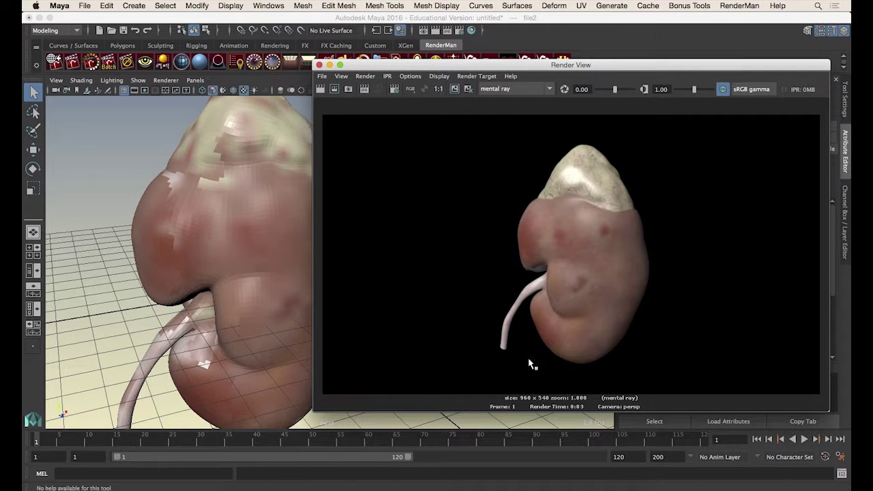
pyautogui.keyDown('alt'); pyautogui.moveTo(199, 224); pyautogui.dragTo(278, 240); pyautogui.keyUp('alt')
pyautogui.moveTo(390, 70); pyautogui.dragTo(352, 75)
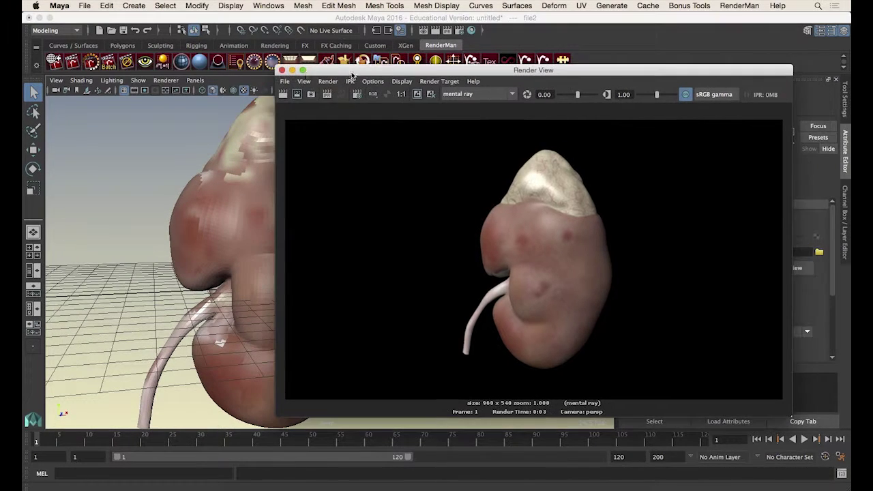
pyautogui.click(281, 70)
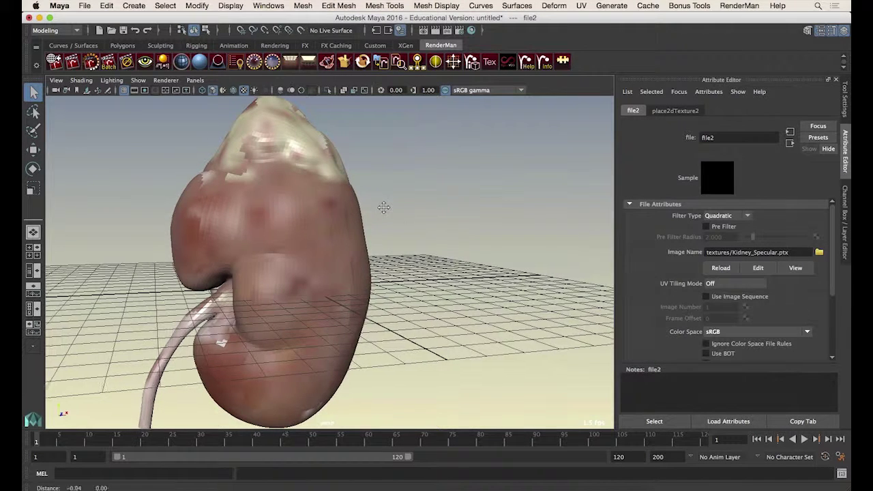
# Step: Open the Hypershade and graph the input and output connections of the blinn1 material
pyautogui.click(446, 91)
pyautogui.click(480, 40)
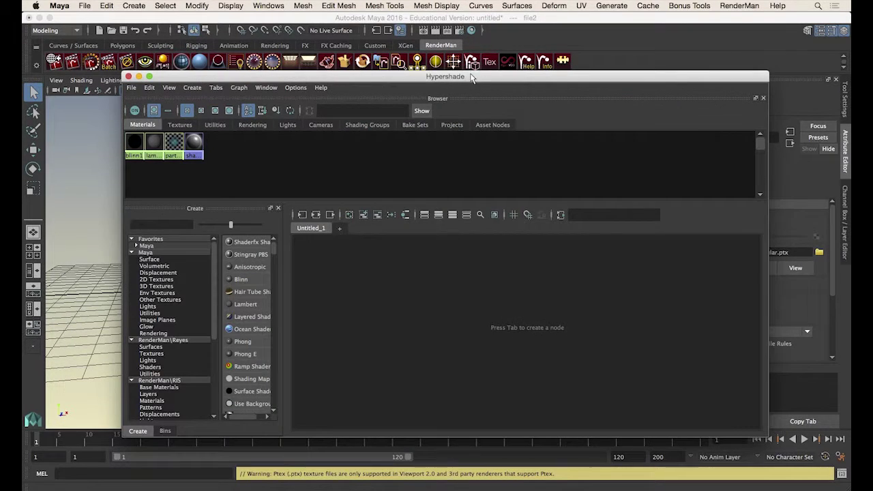
pyautogui.moveTo(470, 75); pyautogui.dragTo(475, 57)
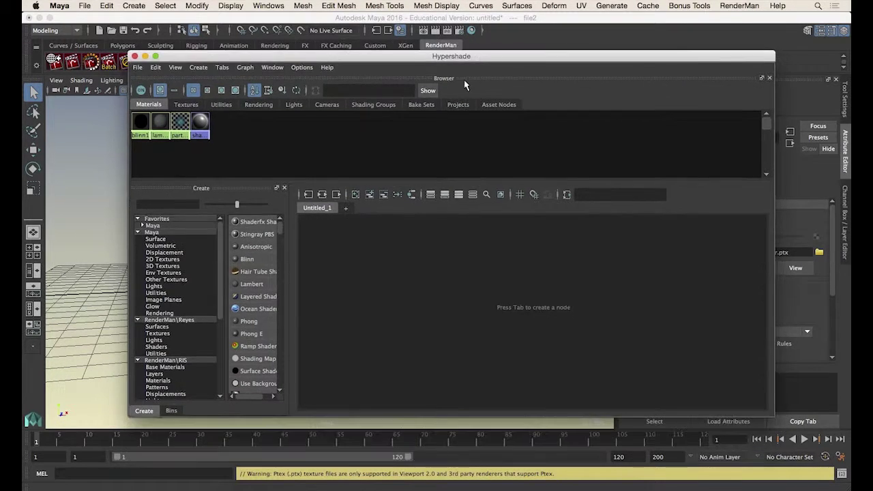
pyautogui.click(143, 122)
pyautogui.click(322, 195)
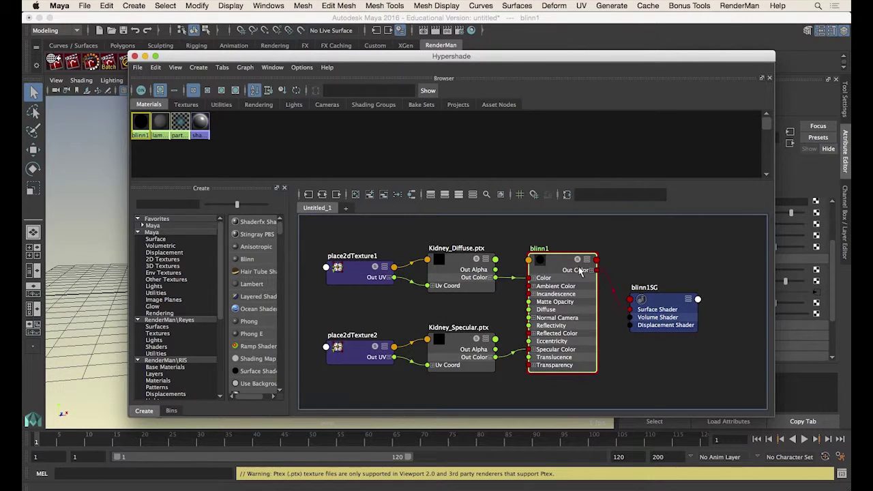
# Step: Move the blinn1 and blinn1SG nodes away from the file textures to open a gap in the shading graph
pyautogui.keyDown('shift'); pyautogui.click(658, 303); pyautogui.keyUp('shift')
pyautogui.moveTo(566, 262); pyautogui.dragTo(638, 248)
pyautogui.keyDown('alt'); pyautogui.moveTo(546, 294); pyautogui.dragTo(522, 299, button='middle'); pyautogui.keyUp('alt')
pyautogui.keyDown('alt'); pyautogui.moveTo(522, 298); pyautogui.dragTo(536, 300, button='right'); pyautogui.keyUp('alt')
pyautogui.click(517, 295)
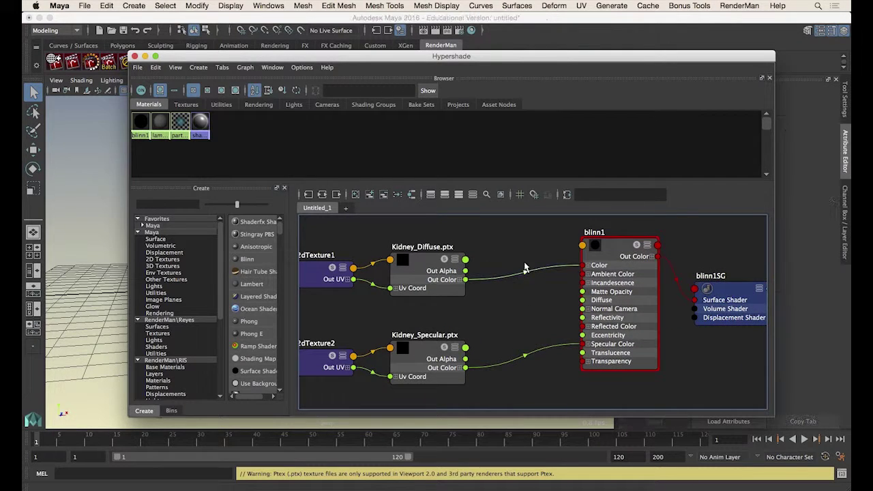
pyautogui.moveTo(430, 60); pyautogui.dragTo(391, 47)
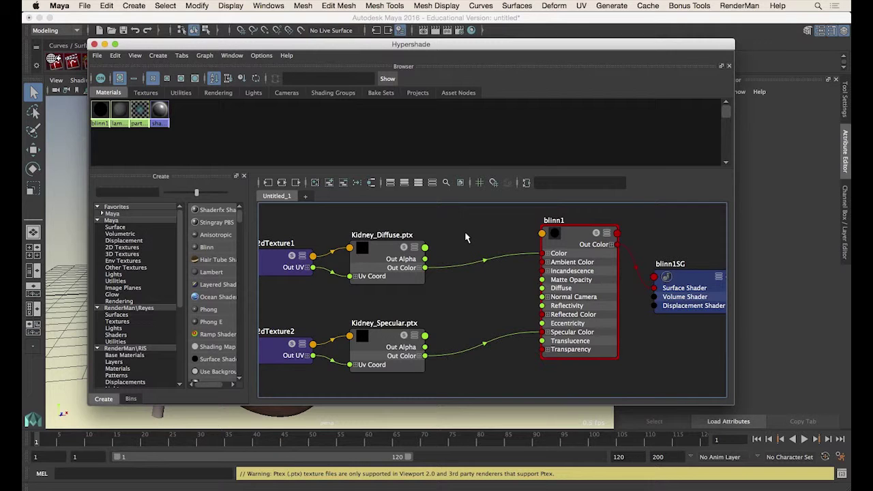
# Step: Create a gammaCorrect node in the shading graph near the Kidney_Diffuse.ptx and blinn1 nodes
pyautogui.press('Tab')
pyautogui.write('gamm')
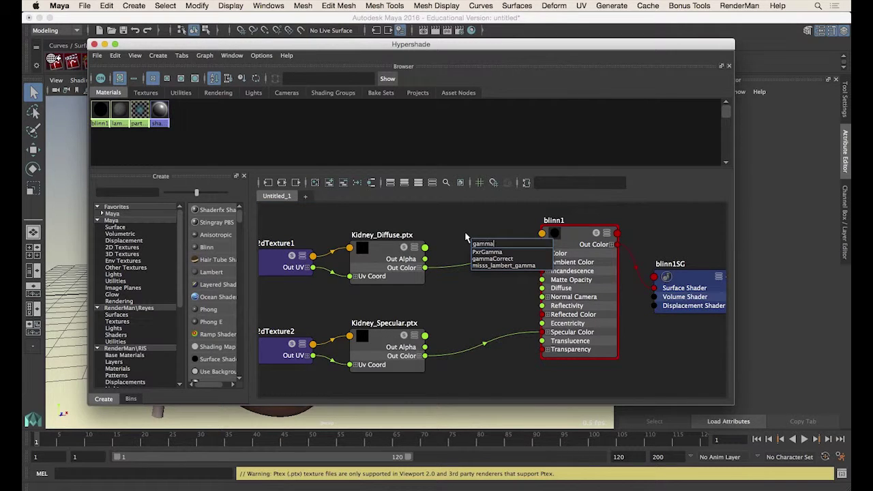
pyautogui.write('a')
pyautogui.click(503, 259)
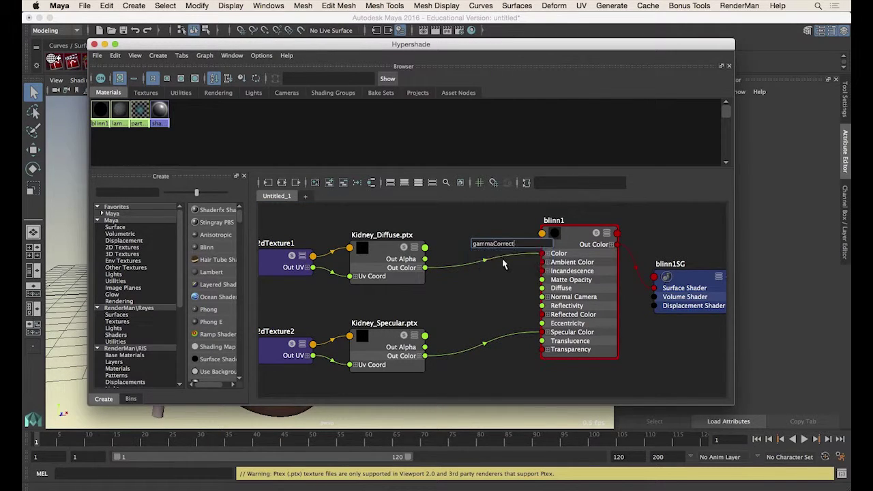
pyautogui.press('Return')
# Step: Arrange the nodes so the gammaCorrect node sits between Kidney_Diffuse.ptx and blinn1, and uncover the node's attributes
pyautogui.moveTo(490, 254); pyautogui.dragTo(469, 232)
pyautogui.scroll(-1, 484, 268)
pyautogui.moveTo(552, 245); pyautogui.dragTo(576, 234)
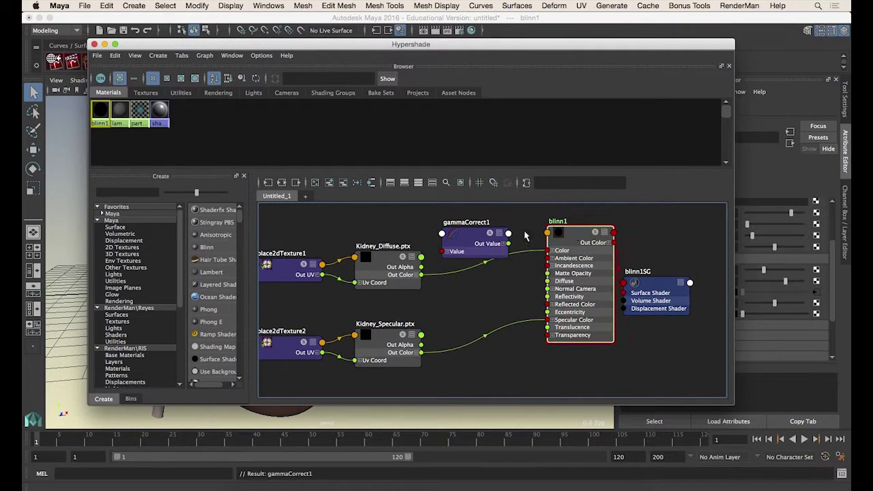
pyautogui.moveTo(476, 238); pyautogui.dragTo(489, 227)
pyautogui.moveTo(393, 264); pyautogui.dragTo(380, 254)
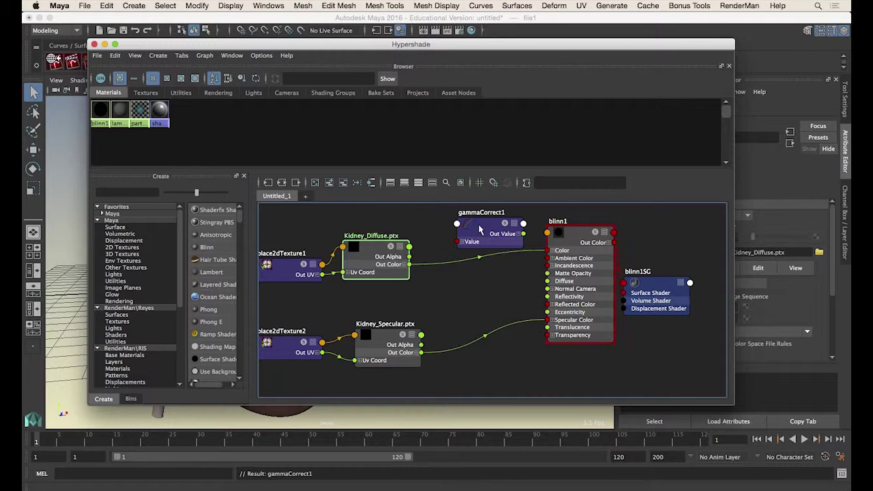
pyautogui.moveTo(483, 235); pyautogui.dragTo(470, 242)
pyautogui.moveTo(468, 47); pyautogui.dragTo(399, 54)
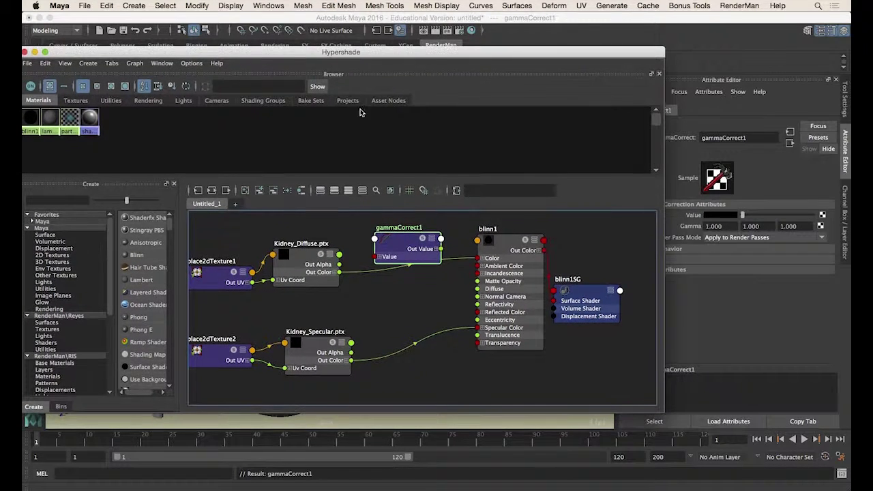
# Step: Connect Kidney_Diffuse.ptx's Out Color to the gammaCorrect node's Value, and its Out Value to blinn1's Color
pyautogui.moveTo(340, 272); pyautogui.dragTo(375, 257)
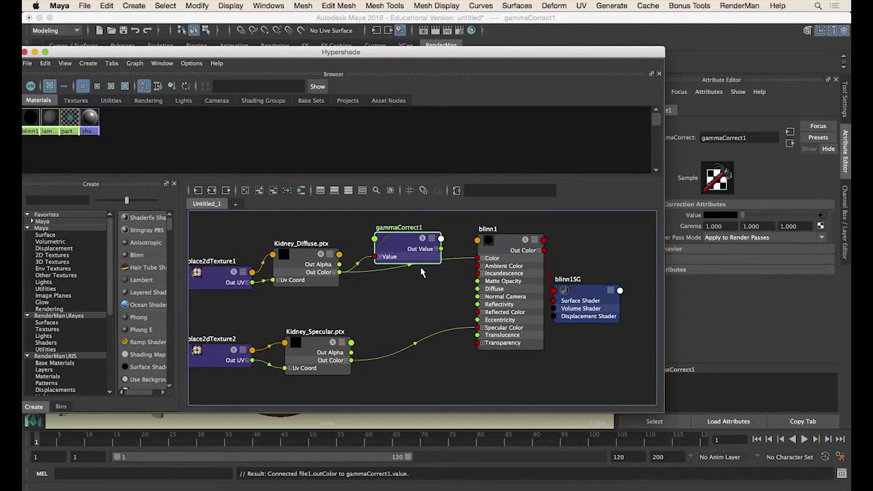
pyautogui.moveTo(441, 248); pyautogui.dragTo(477, 258)
pyautogui.moveTo(400, 245); pyautogui.dragTo(408, 249)
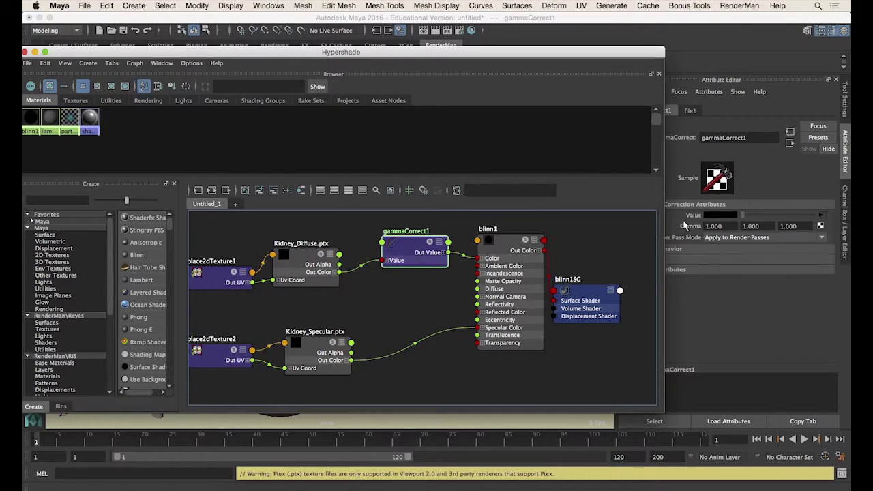
# Step: Set all three Gamma values of the gammaCorrect node to 0.454
pyautogui.click(714, 225)
pyautogui.press('BackSpace')
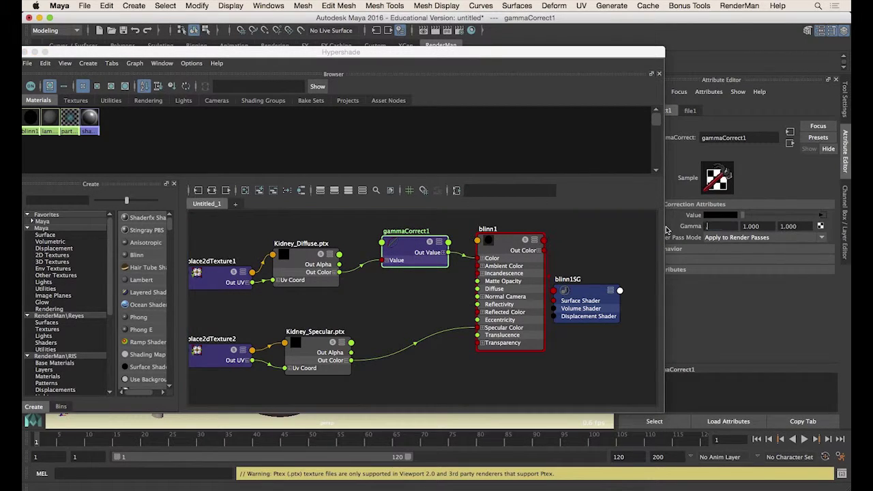
pyautogui.press('Tab')
pyautogui.write('.454')
pyautogui.press('Tab')
pyautogui.press('BackSpace')
# Step: Render the frame again with mental ray to check the gamma-corrected kidney colours
pyautogui.click(429, 44)
pyautogui.click(437, 32)
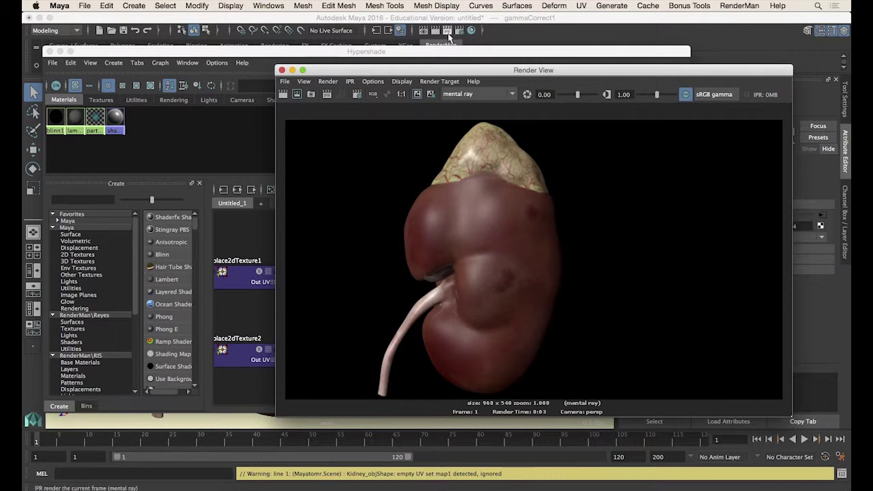
pyautogui.moveTo(471, 74); pyautogui.dragTo(364, 56)
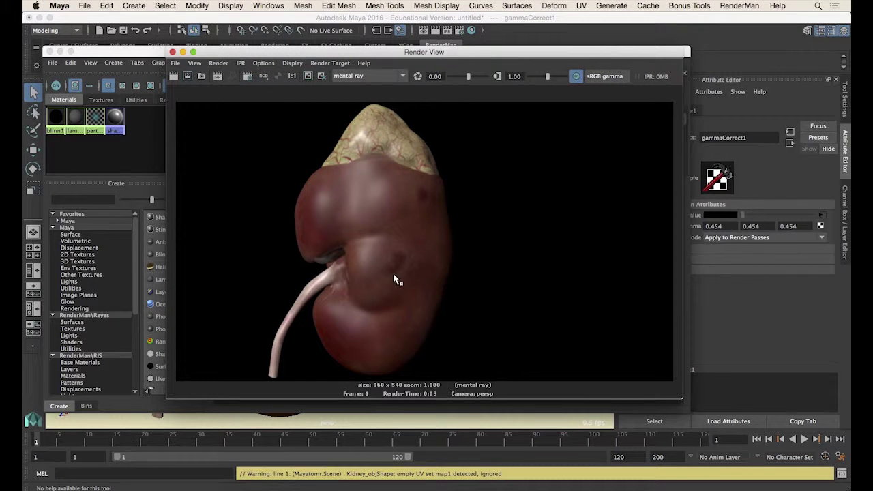
pyautogui.moveTo(420, 53); pyautogui.dragTo(448, 58)
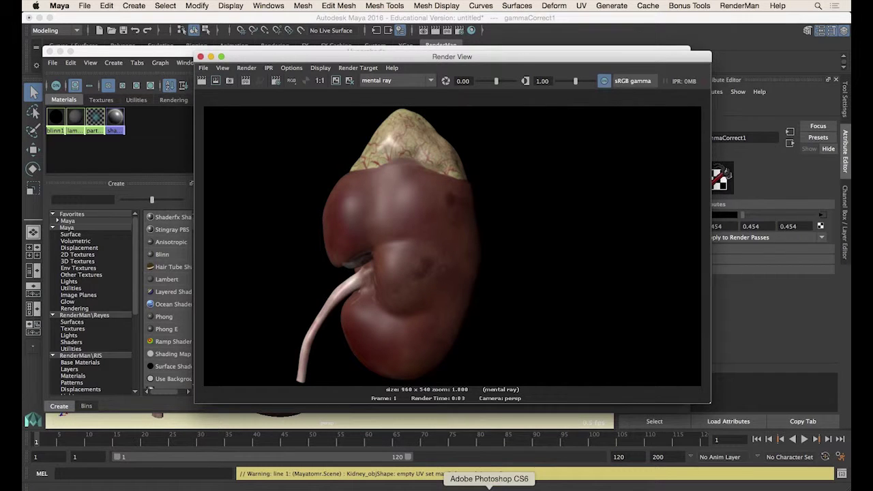
# Step: Switch to Mudbox to compare the painted kidney with the new render, and return to Maya
pyautogui.click(470, 487)
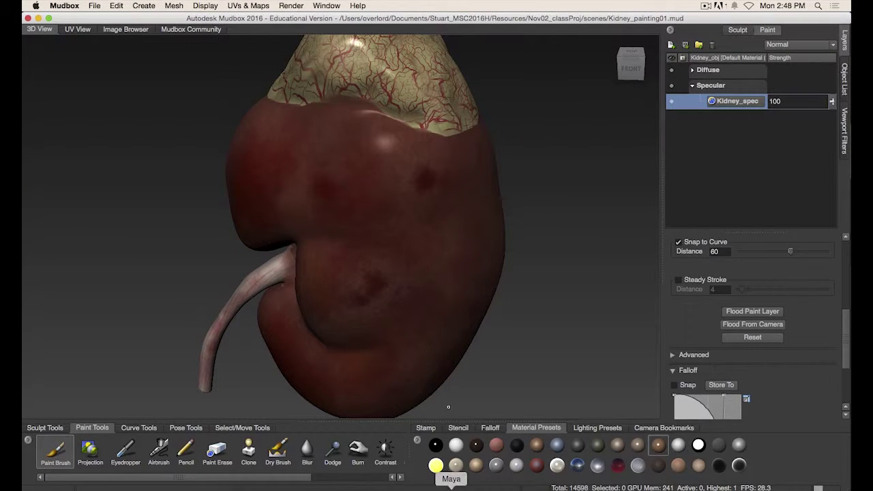
pyautogui.click(448, 485)
pyautogui.moveTo(330, 57); pyautogui.dragTo(378, 67)
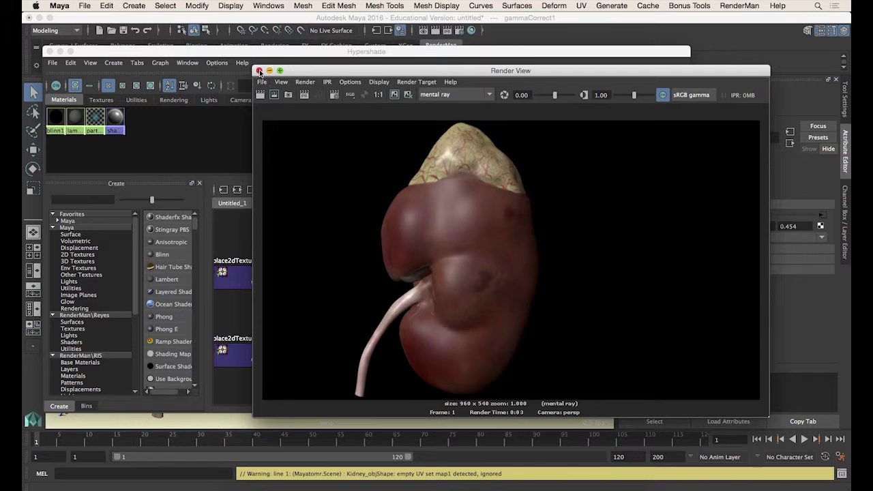
# Step: Close the Hypershade, deselect the gammaCorrect node and view the whole kidney in the viewport
pyautogui.moveTo(268, 53); pyautogui.dragTo(280, 55)
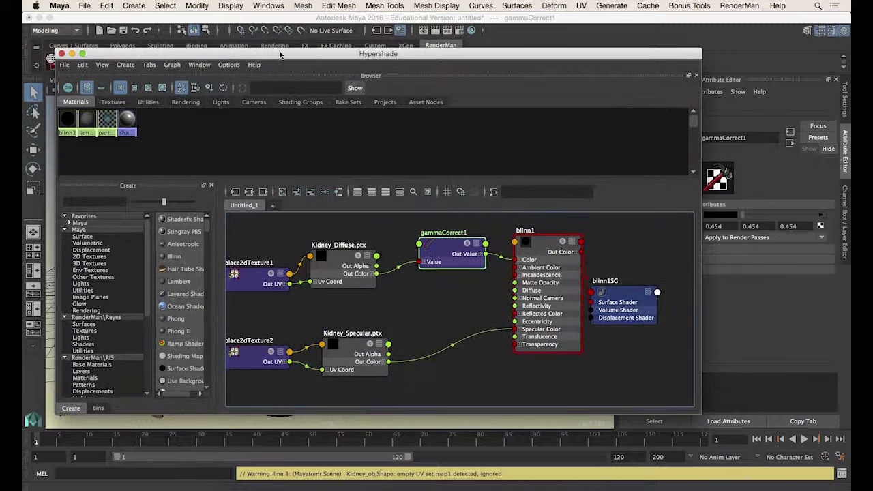
pyautogui.click(61, 54)
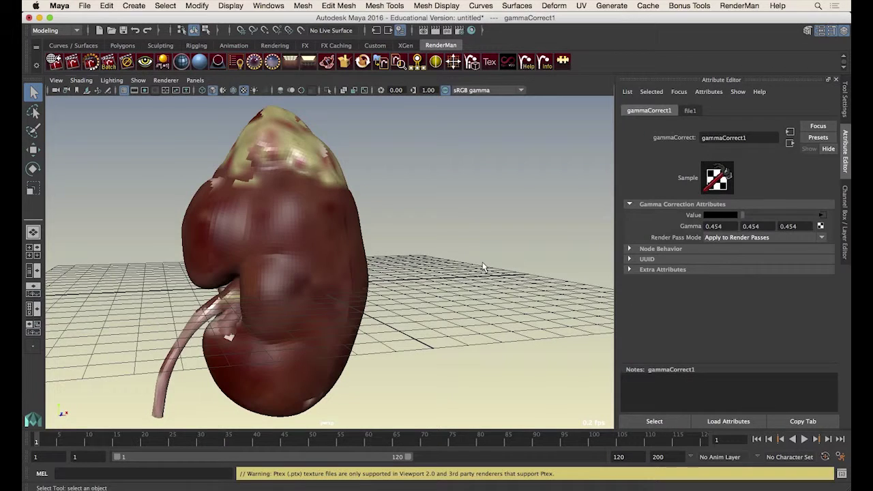
pyautogui.click(481, 267)
pyautogui.keyDown('alt'); pyautogui.moveTo(481, 268); pyautogui.dragTo(468, 277); pyautogui.keyUp('alt')
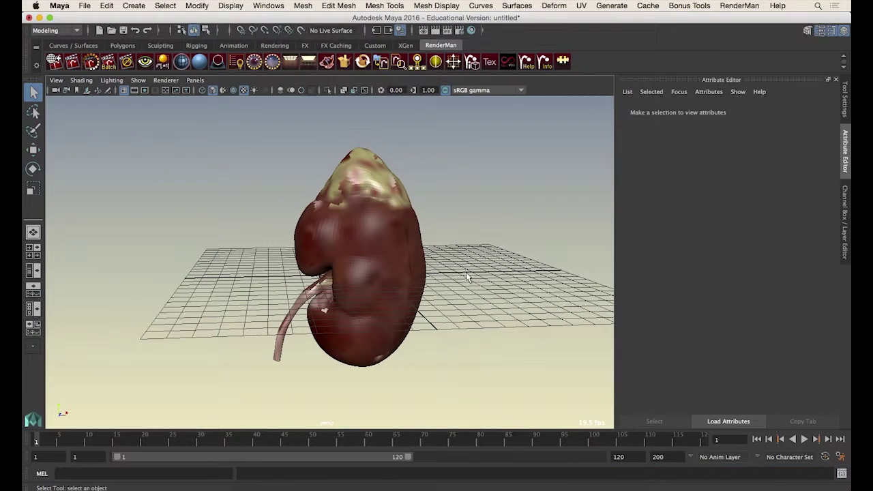